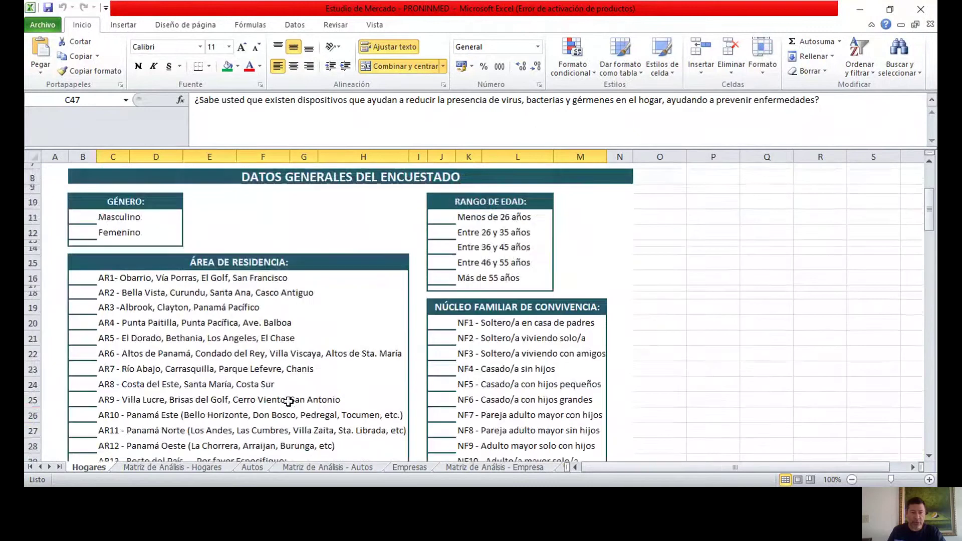
# Review the Matriz de Análisis - Hogares sheet from its totals rows up to its question headings
pyautogui.click(183, 469)
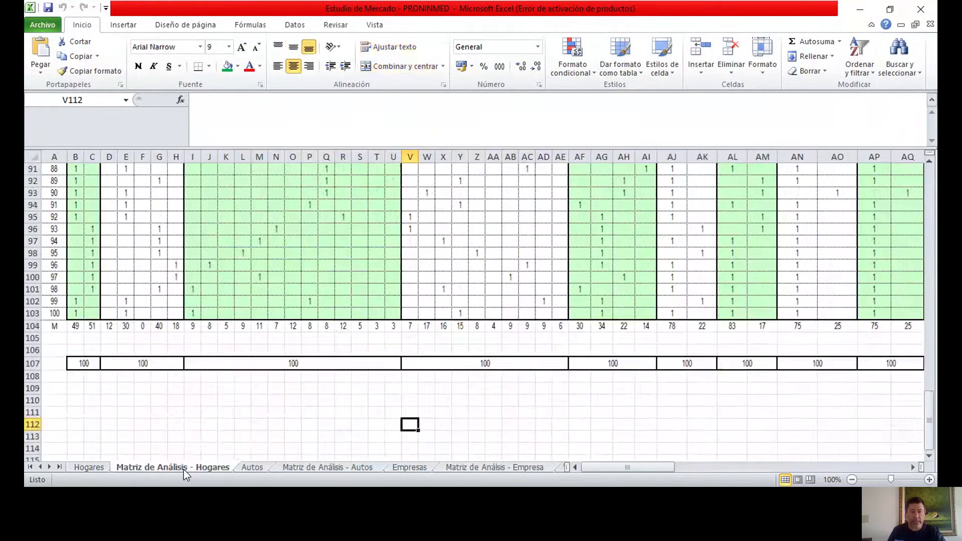
pyautogui.scroll(15, 287, 429)
pyautogui.scroll(10, 286, 428)
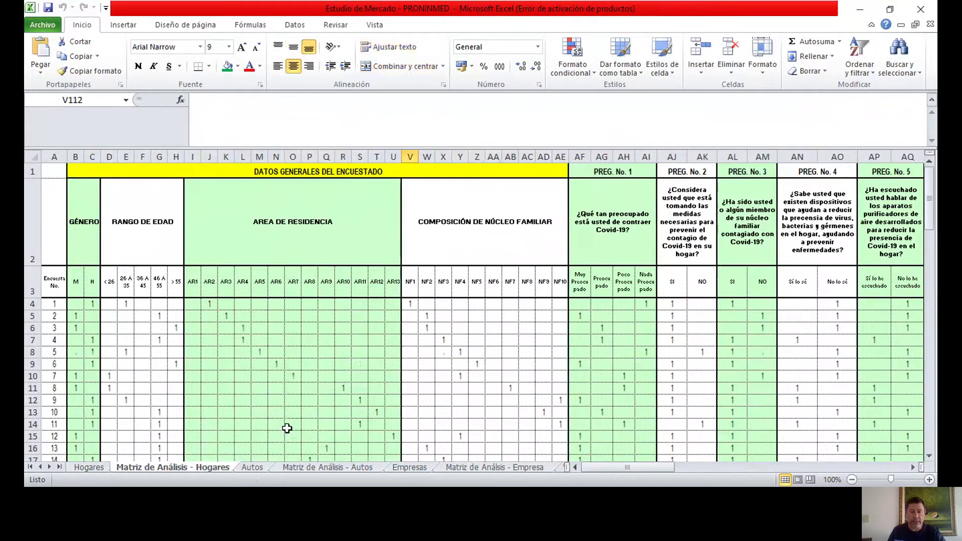
# Look through the Autos survey from its introduction to the technical questions, and view its analysis matrix
pyautogui.click(252, 468)
pyautogui.scroll(10, 344, 419)
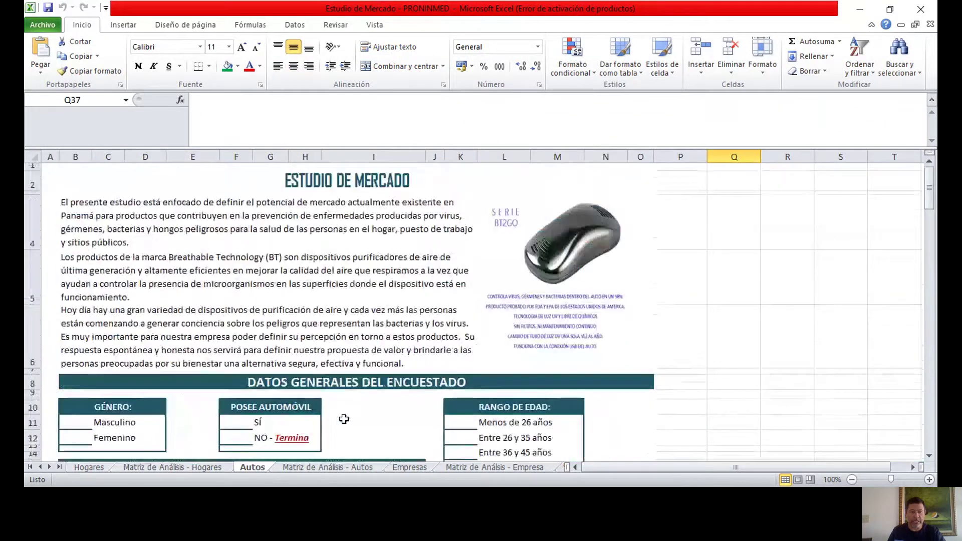
pyautogui.scroll(-15, 344, 419)
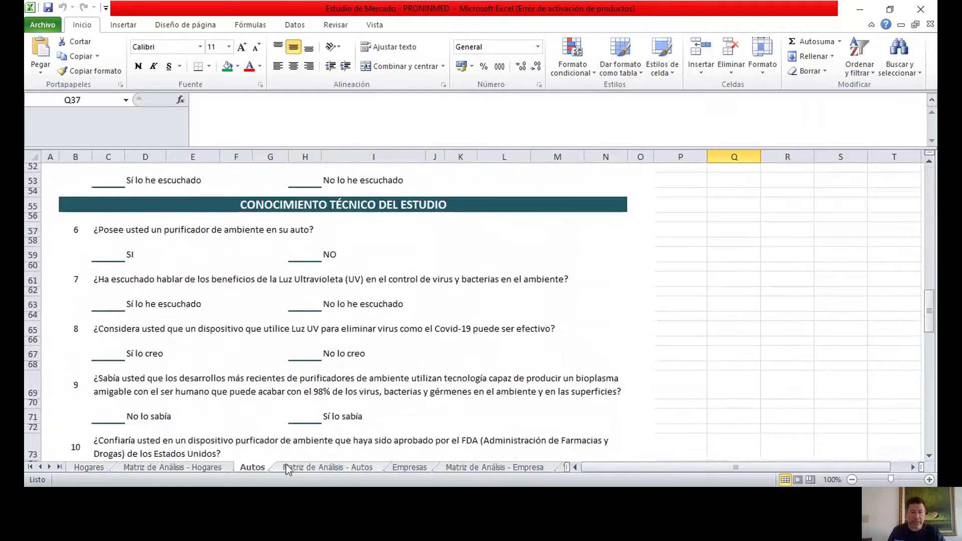
pyautogui.click(328, 467)
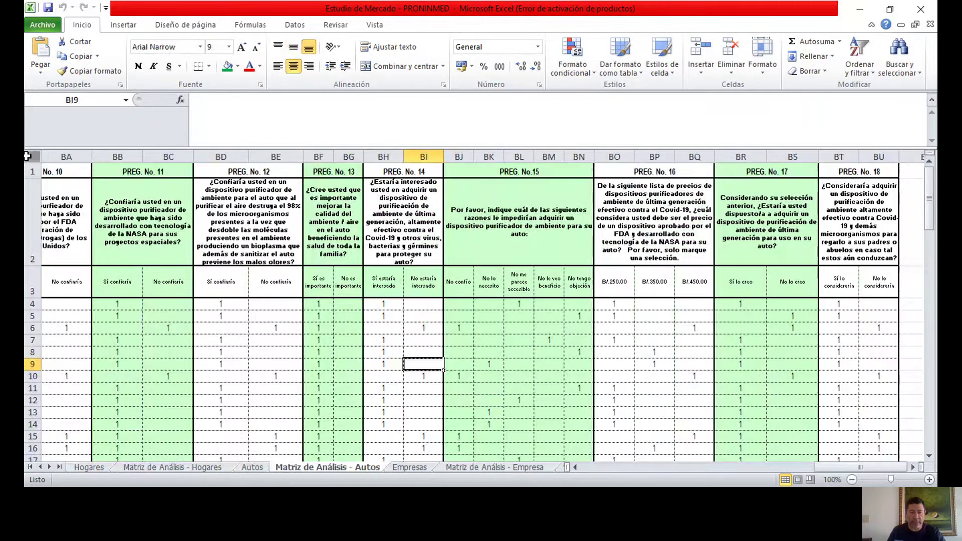
# Look through the Empresas survey's company types and the response rows of the Matriz de Análisis - Empresa sheet
pyautogui.click(405, 467)
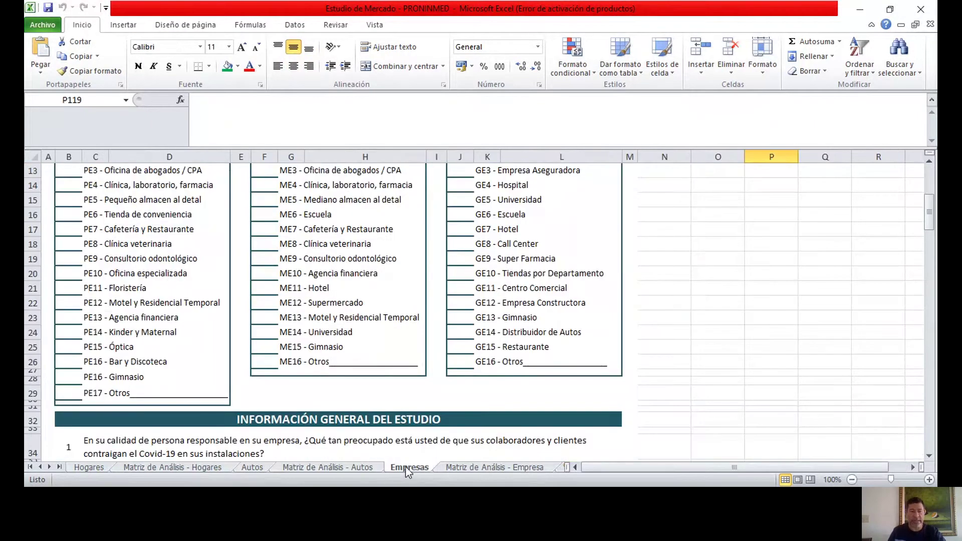
pyautogui.scroll(2, 338, 301)
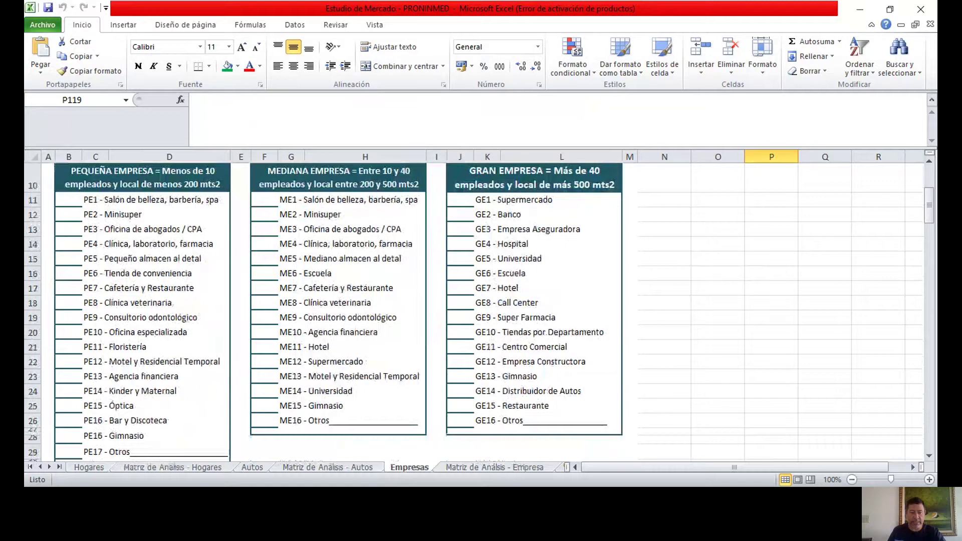
pyautogui.click(462, 468)
pyautogui.scroll(-3, 295, 433)
pyautogui.scroll(-12, 295, 432)
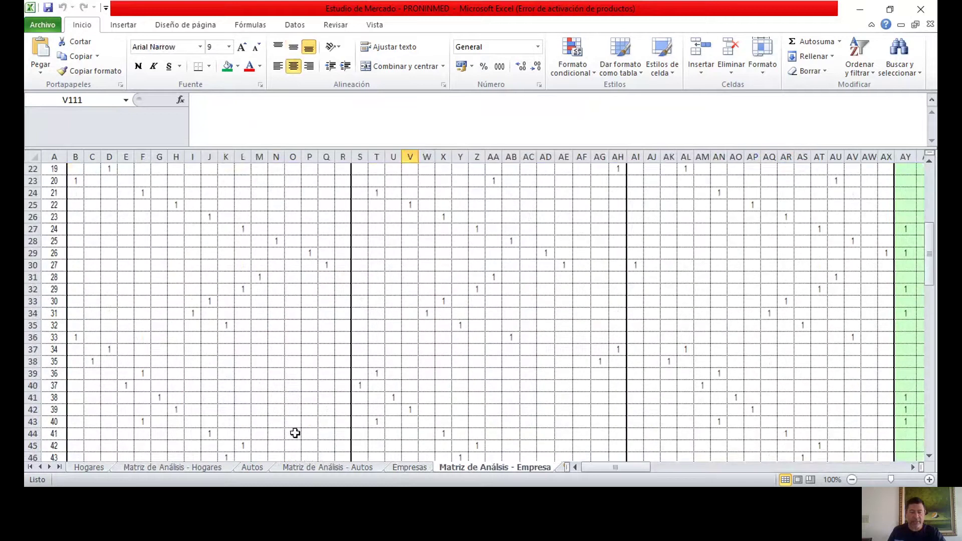
pyautogui.scroll(16, 295, 430)
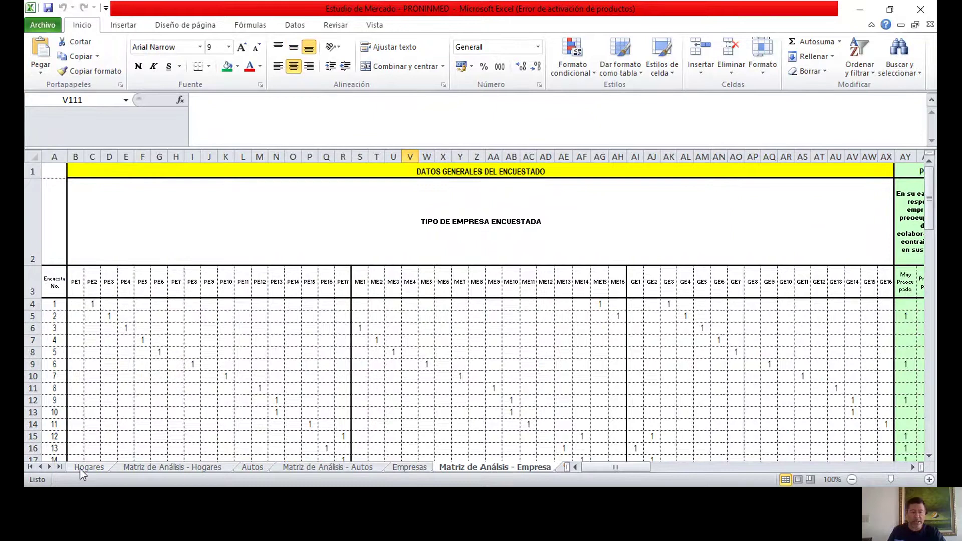
# Compare the respondent data section of the Hogares survey with the corresponding columns in its analysis matrix
pyautogui.click(129, 466)
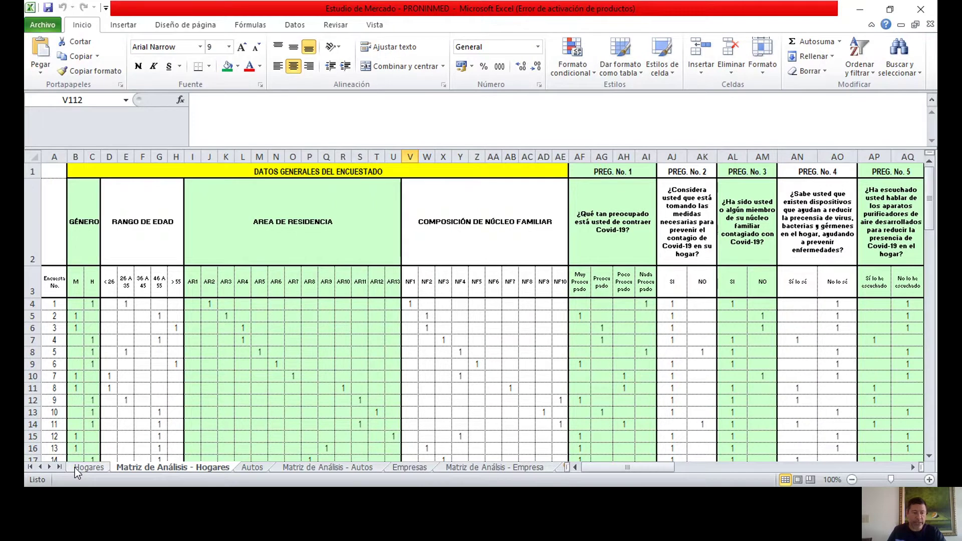
pyautogui.click(88, 466)
pyautogui.scroll(-2, 251, 396)
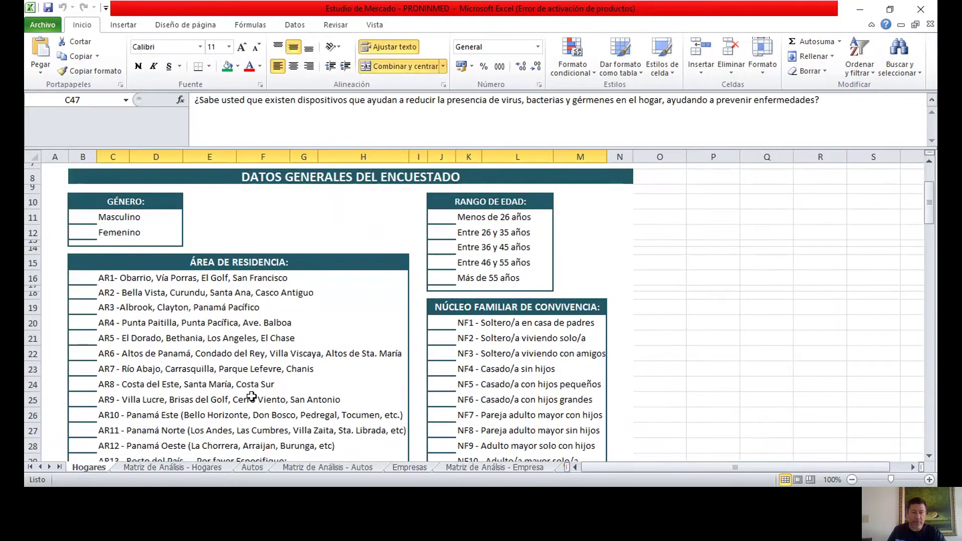
pyautogui.click(157, 467)
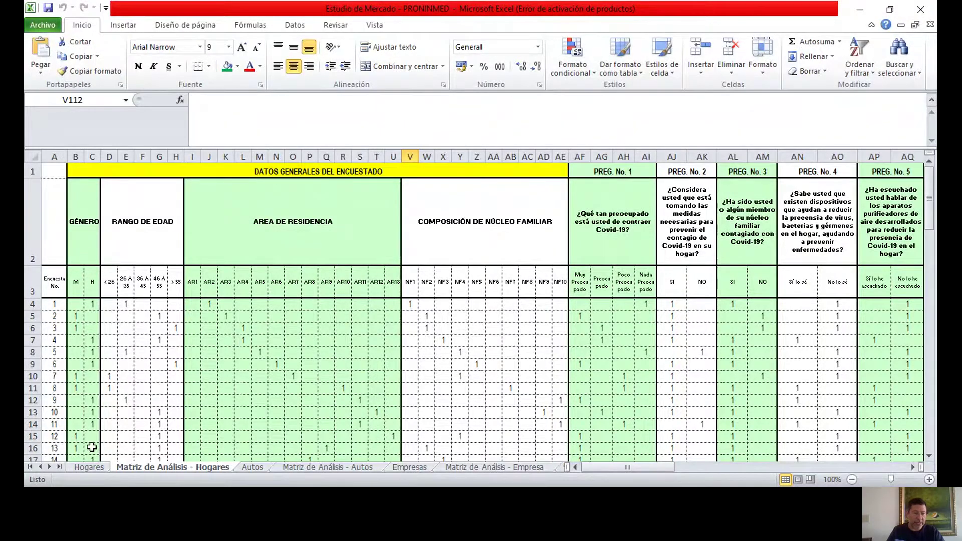
pyautogui.click(91, 467)
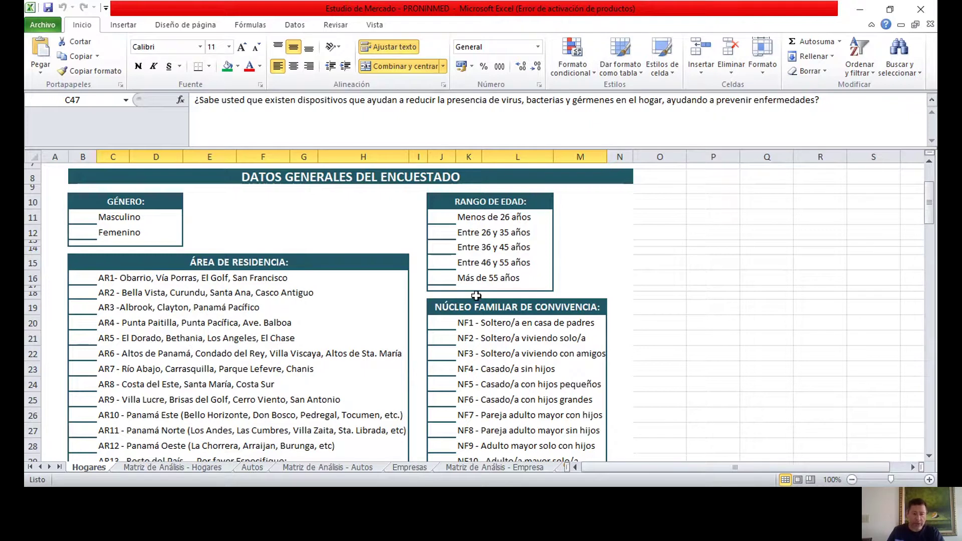
# Enlarge the Matriz de Análisis - Hogares sheet to 130% zoom with its header rows in view
pyautogui.click(151, 468)
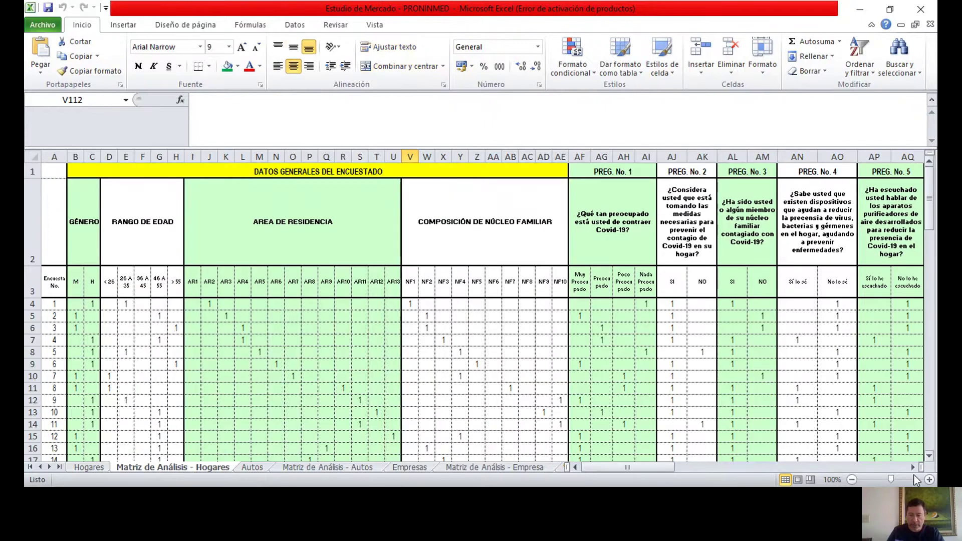
pyautogui.click(928, 479)
pyautogui.click(928, 480)
pyautogui.click(928, 480)
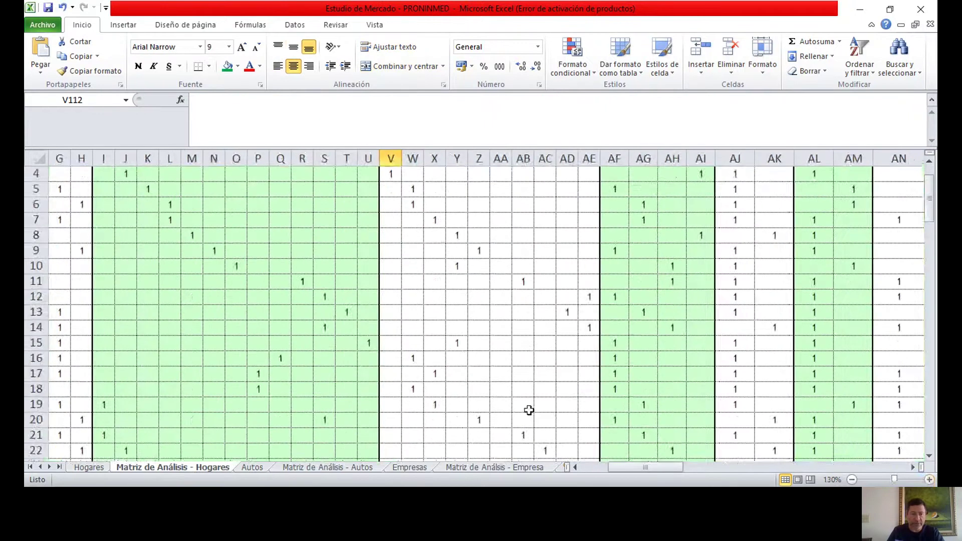
pyautogui.scroll(1, 528, 408)
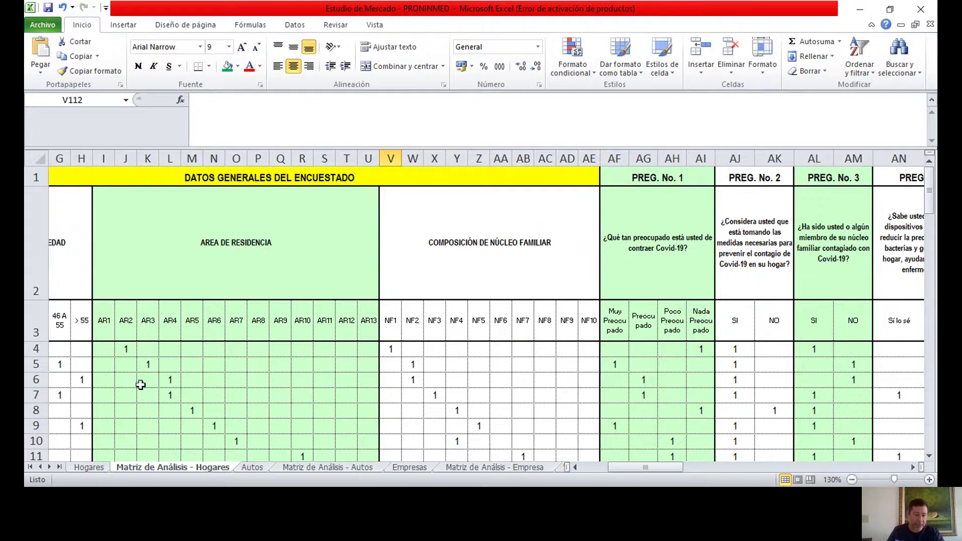
# Examine the residence area and family nucleus codes in the Hogares survey, checking the residence codes against the matrix columns
pyautogui.click(87, 466)
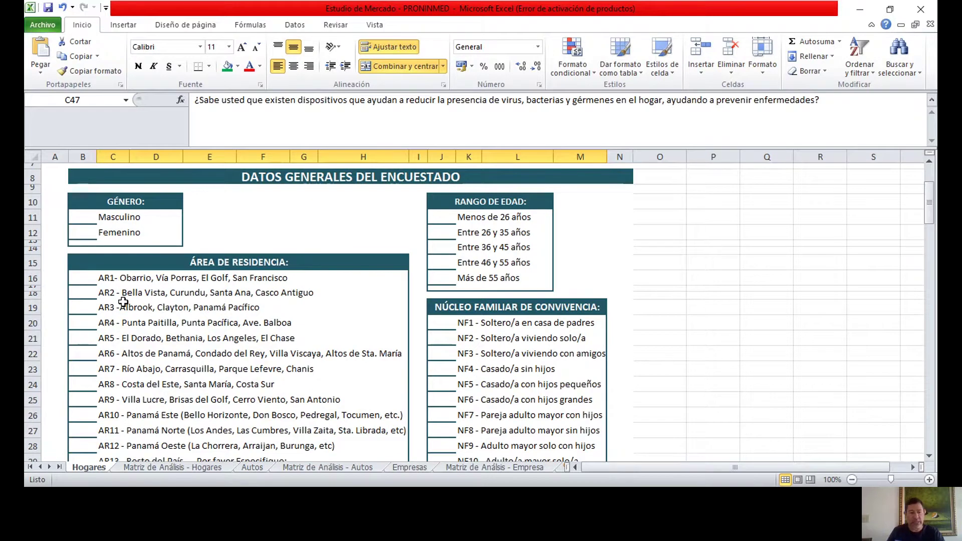
pyautogui.click(176, 468)
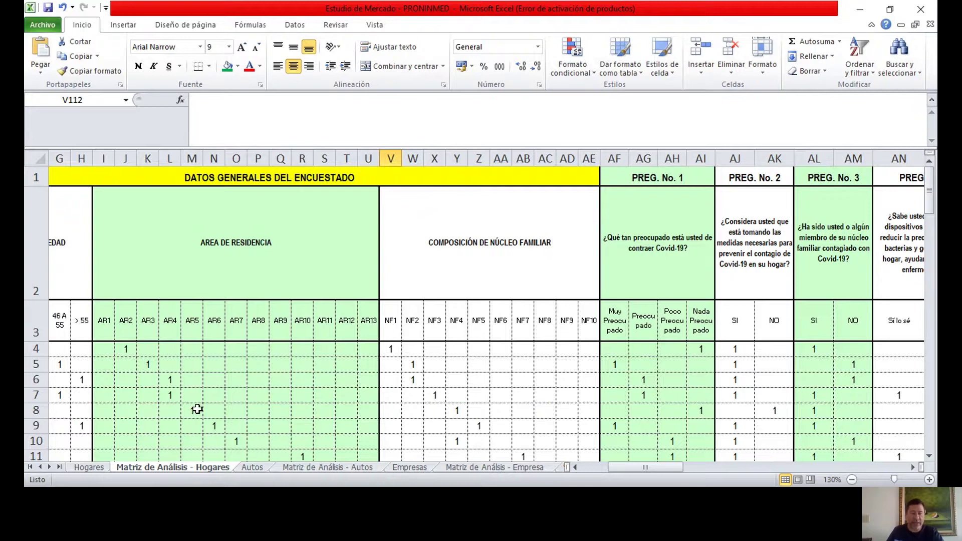
pyautogui.click(89, 471)
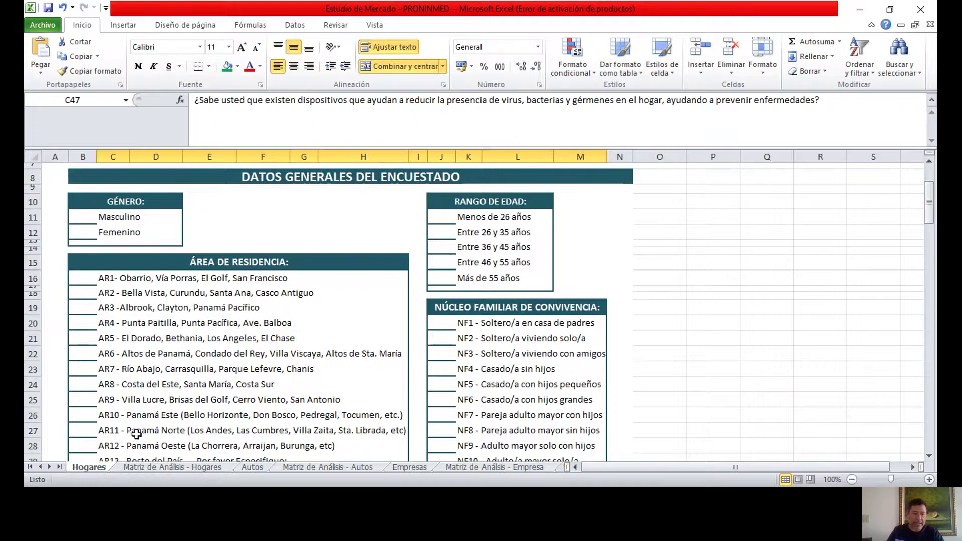
pyautogui.scroll(-2, 135, 429)
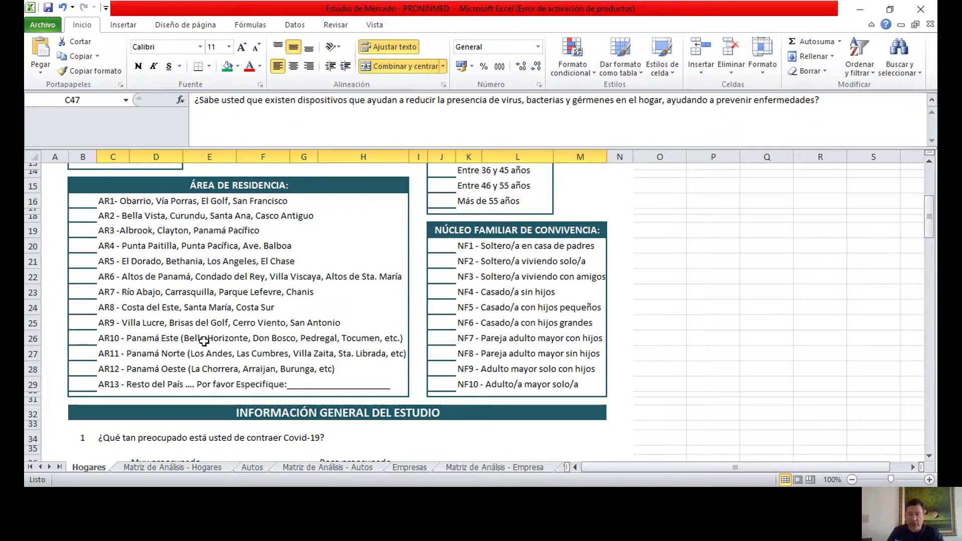
pyautogui.scroll(2, 204, 341)
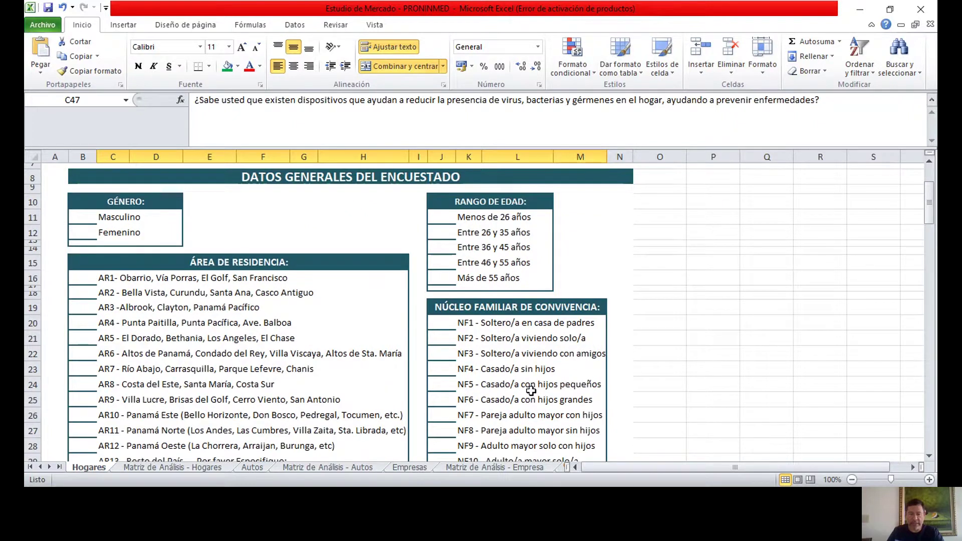
pyautogui.scroll(-1, 531, 391)
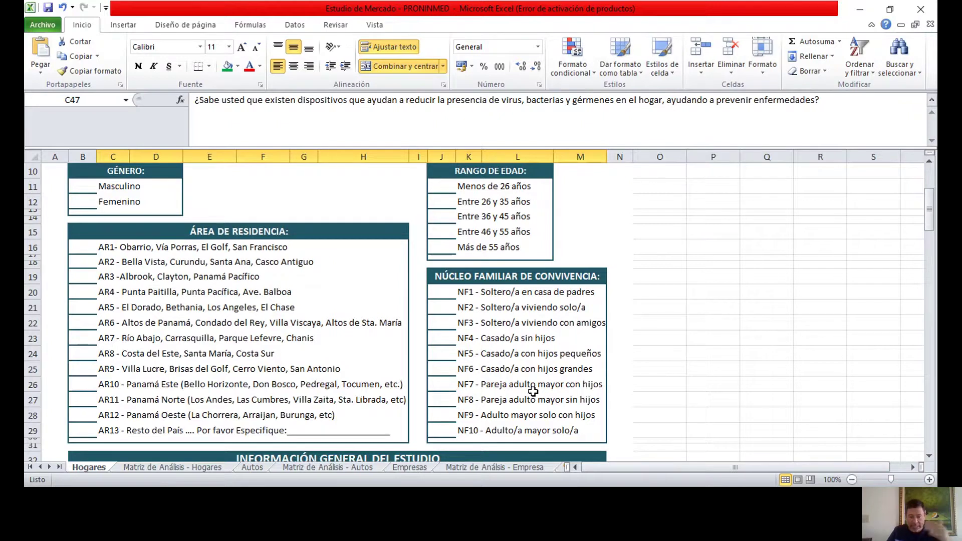
pyautogui.scroll(-1, 533, 391)
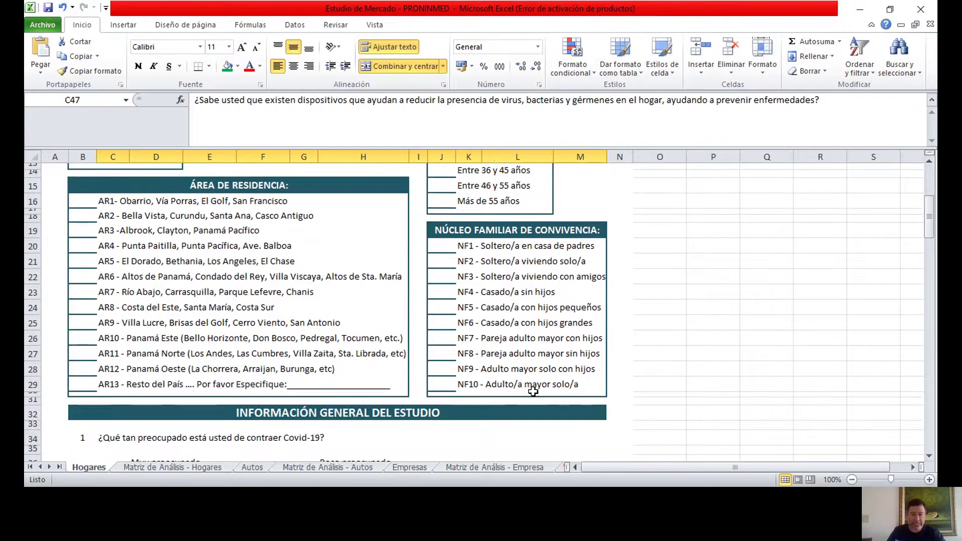
pyautogui.scroll(1, 533, 391)
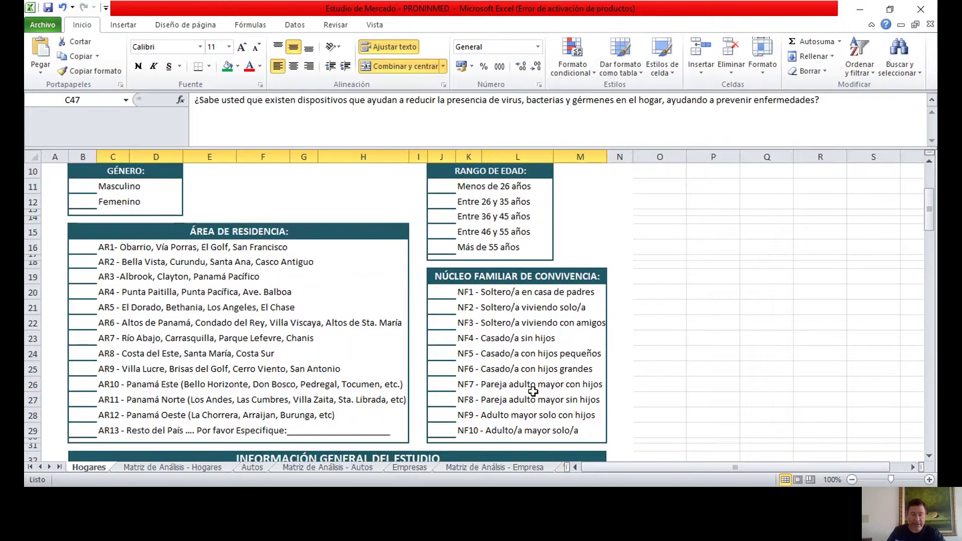
# Examine the general data headings in the Hogares matrix and select the four answer options under PREG. No. 1
pyautogui.click(139, 466)
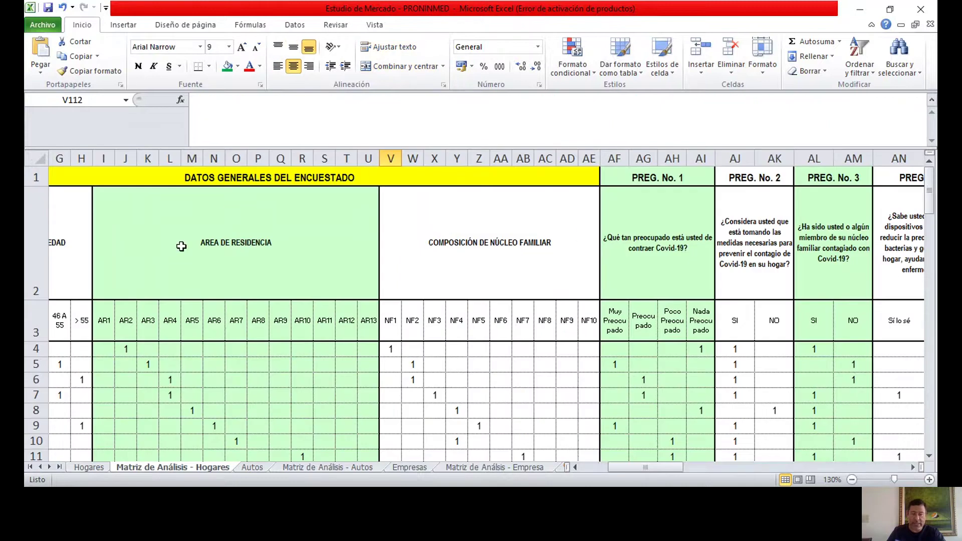
pyautogui.moveTo(643, 473); pyautogui.dragTo(602, 470)
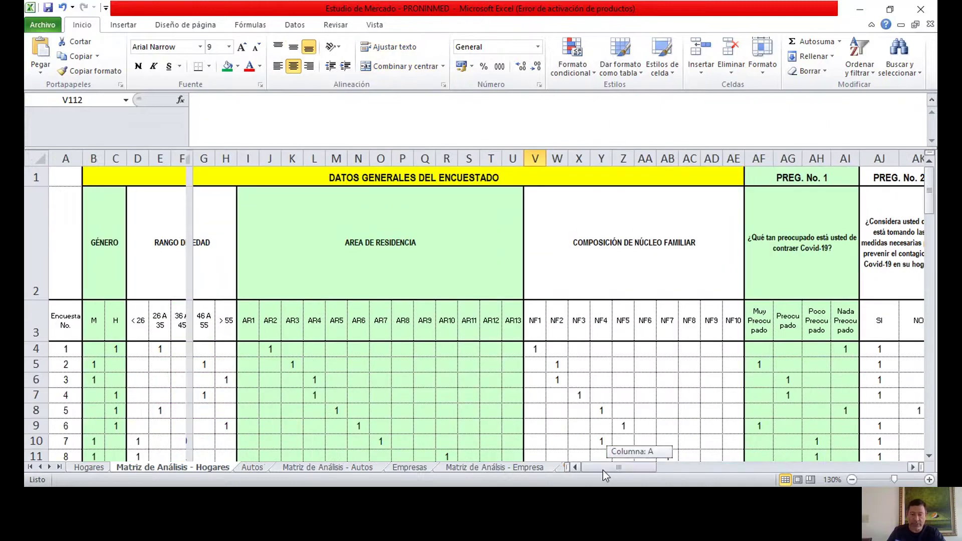
pyautogui.click(285, 251)
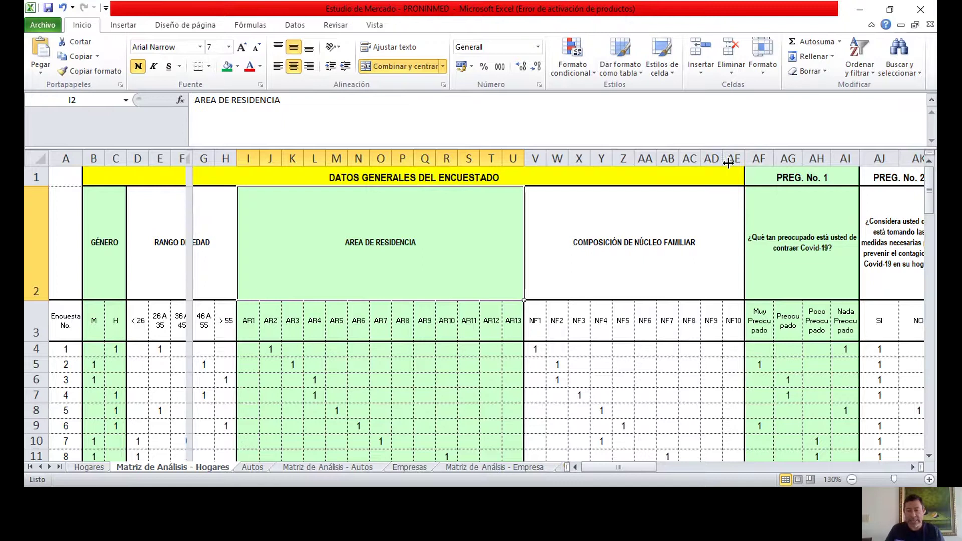
pyautogui.moveTo(646, 471); pyautogui.dragTo(753, 473)
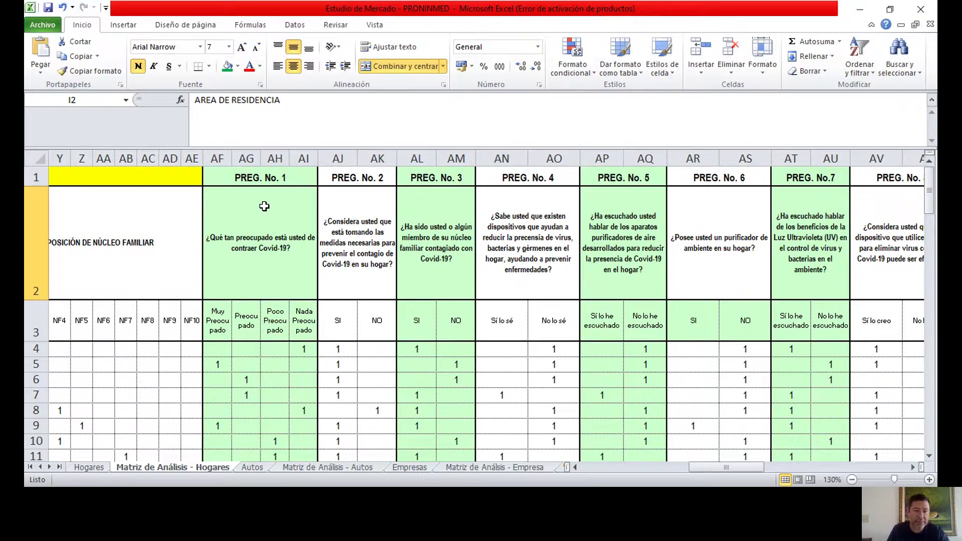
pyautogui.moveTo(217, 326); pyautogui.dragTo(300, 324)
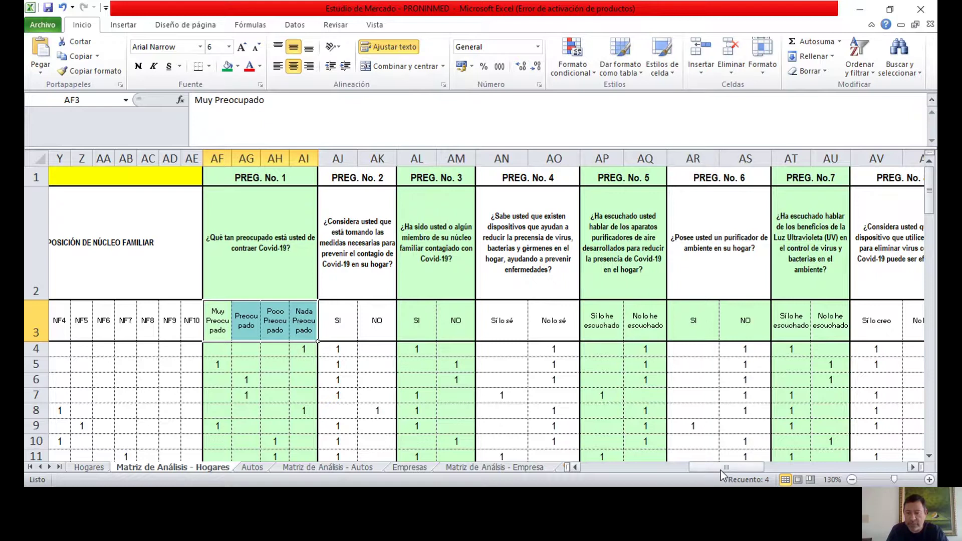
# Fill the SI and NO header cells under PREG. No. 6 in the Hogares matrix with white
pyautogui.moveTo(720, 471); pyautogui.dragTo(784, 468)
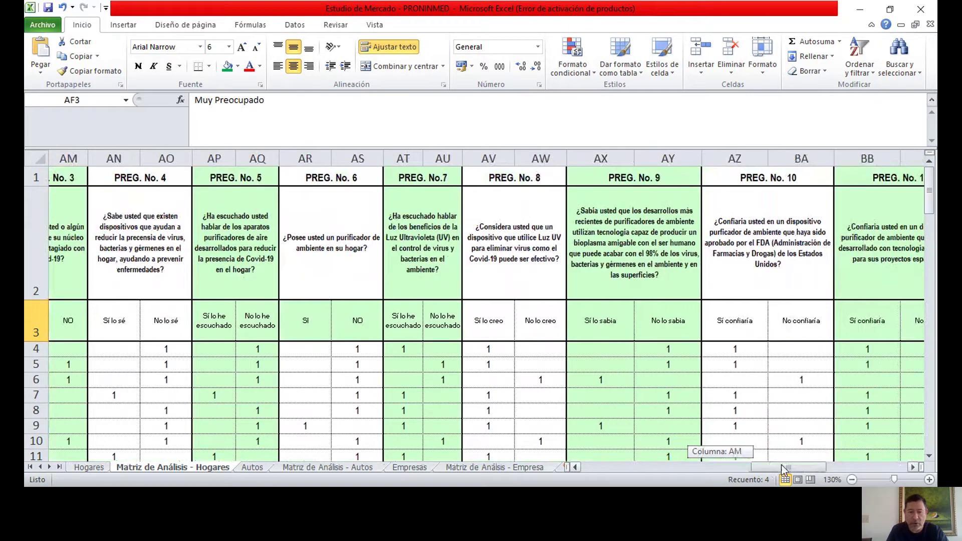
pyautogui.moveTo(306, 321); pyautogui.dragTo(353, 313)
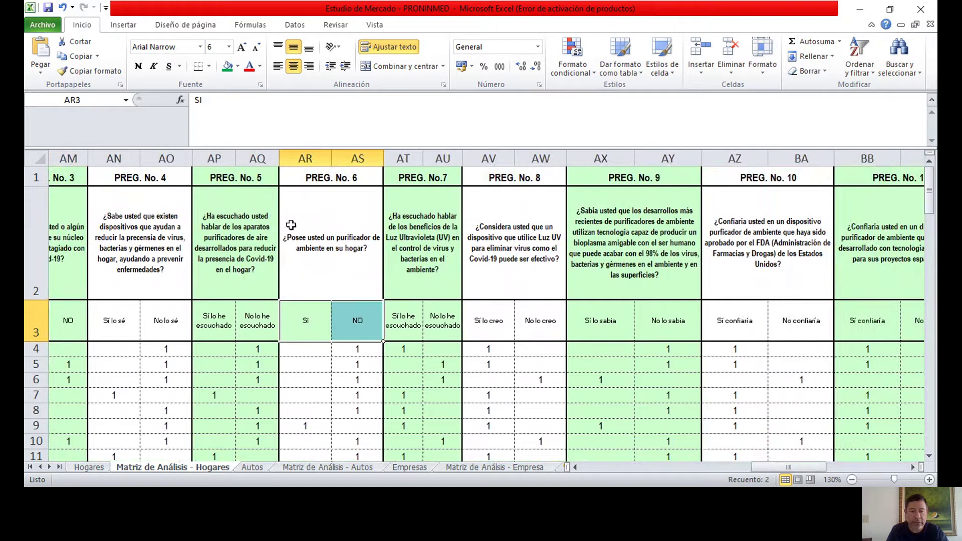
pyautogui.click(238, 66)
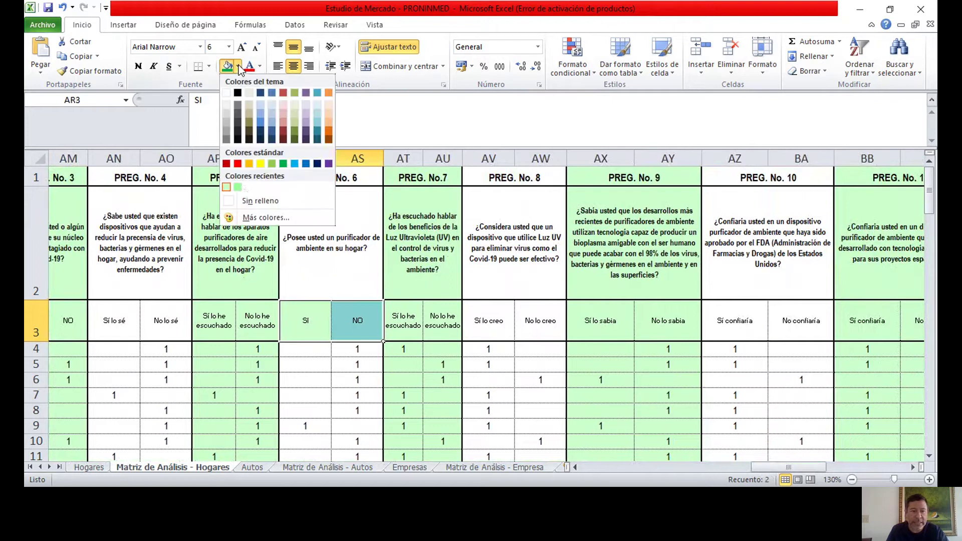
pyautogui.click(226, 93)
pyautogui.click(350, 364)
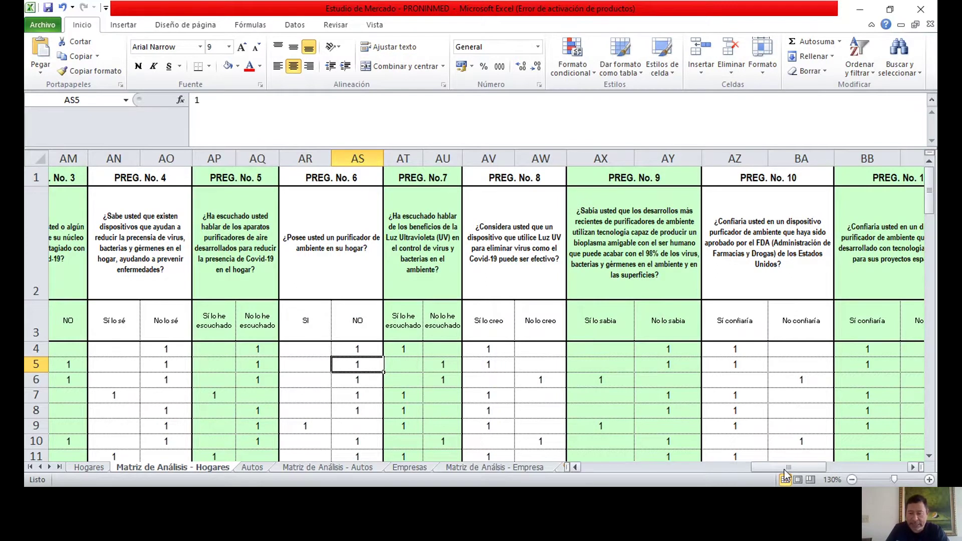
# Review the first survey rows under the general respondent data columns at the start of the Hogares matrix
pyautogui.moveTo(785, 470); pyautogui.dragTo(613, 466)
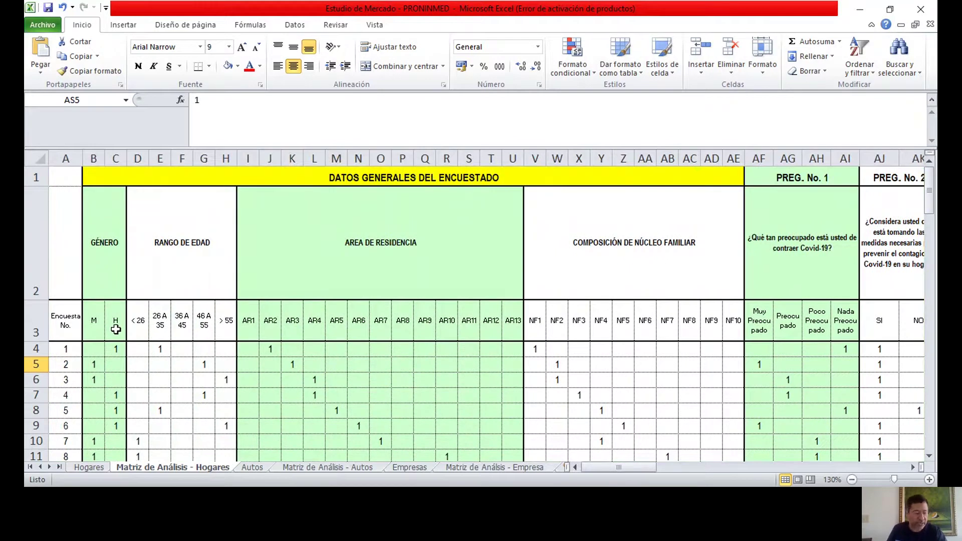
pyautogui.scroll(-2, 116, 329)
pyautogui.scroll(2, 116, 326)
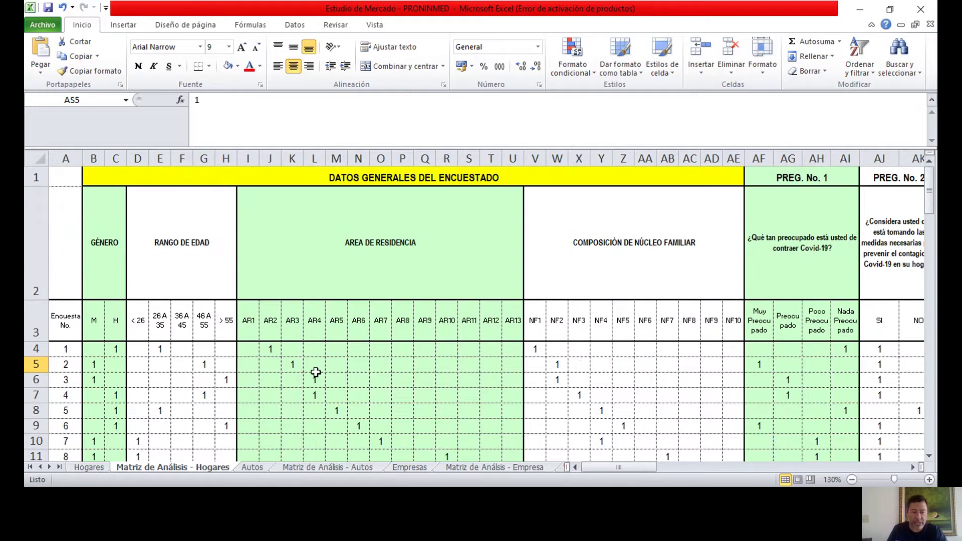
# Compare the coded answers of surveys 1 to 22 with the general data headings in the Hogares matrix
pyautogui.scroll(-2, 317, 371)
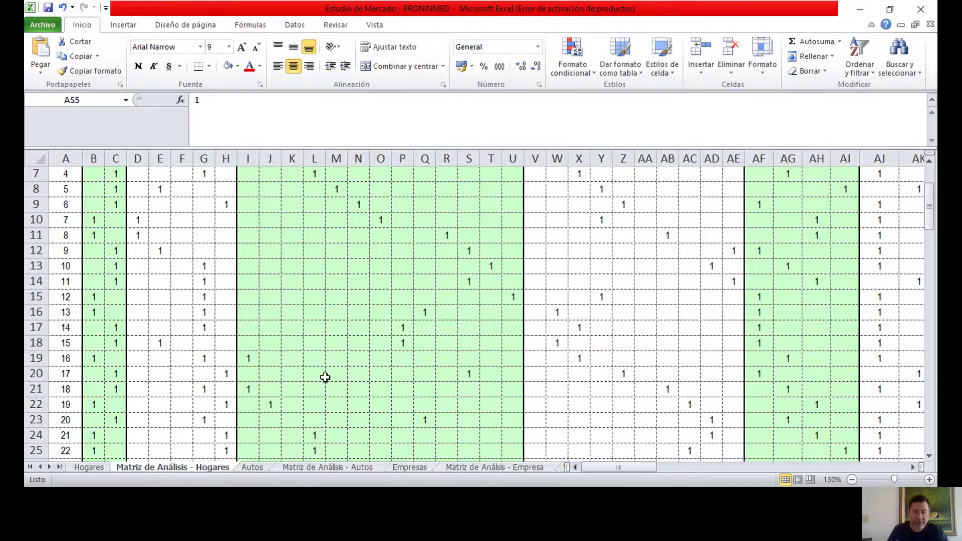
pyautogui.scroll(2, 321, 370)
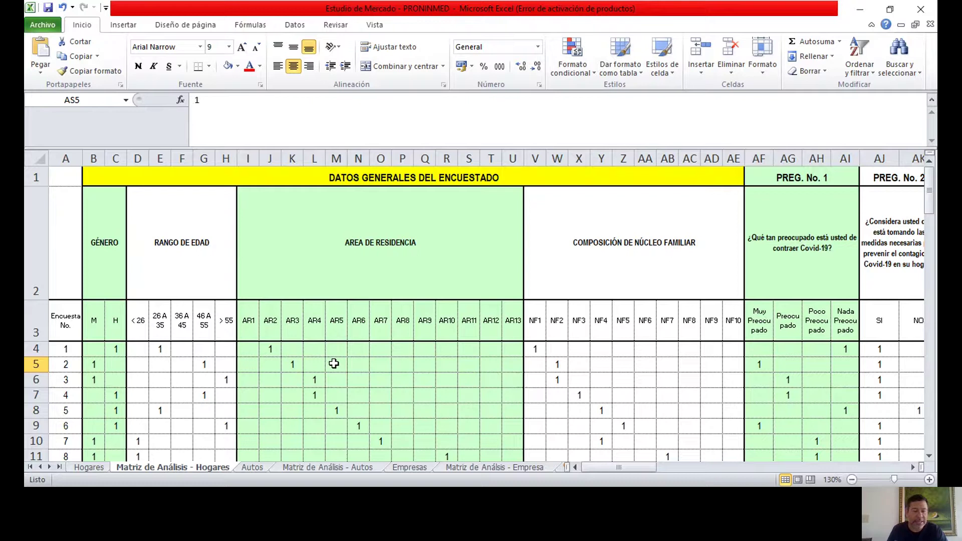
pyautogui.scroll(-1, 335, 364)
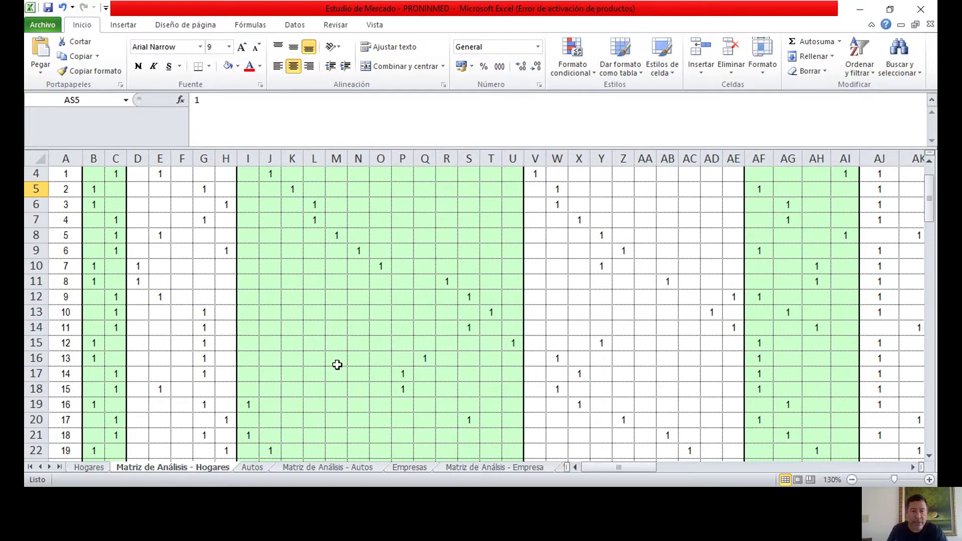
pyautogui.scroll(1, 336, 364)
pyautogui.scroll(-1, 336, 365)
pyautogui.scroll(1, 336, 364)
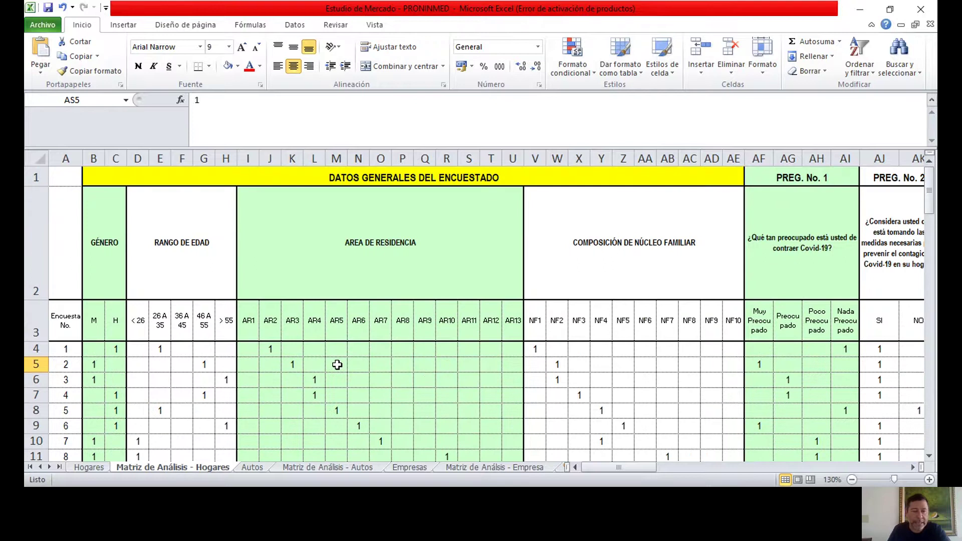
pyautogui.scroll(-1, 337, 365)
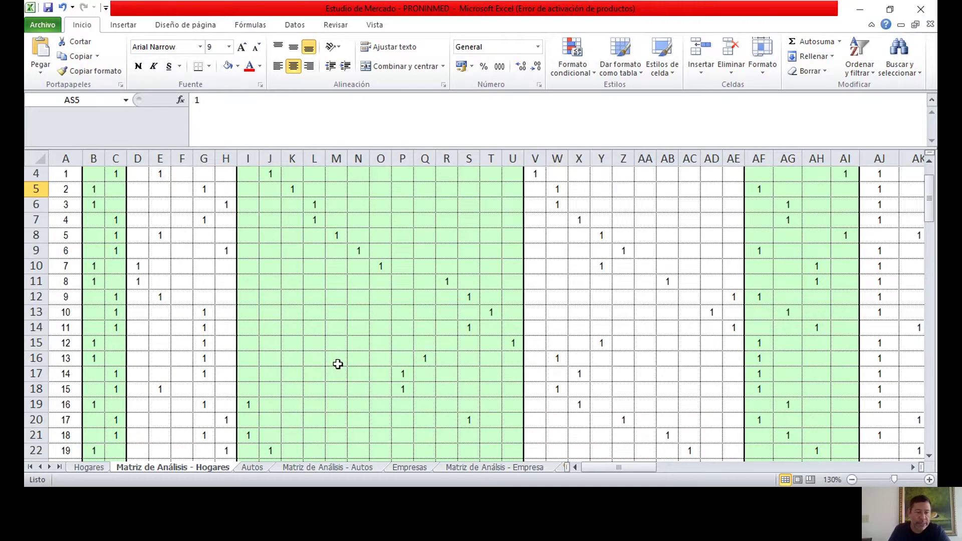
pyautogui.scroll(1, 337, 364)
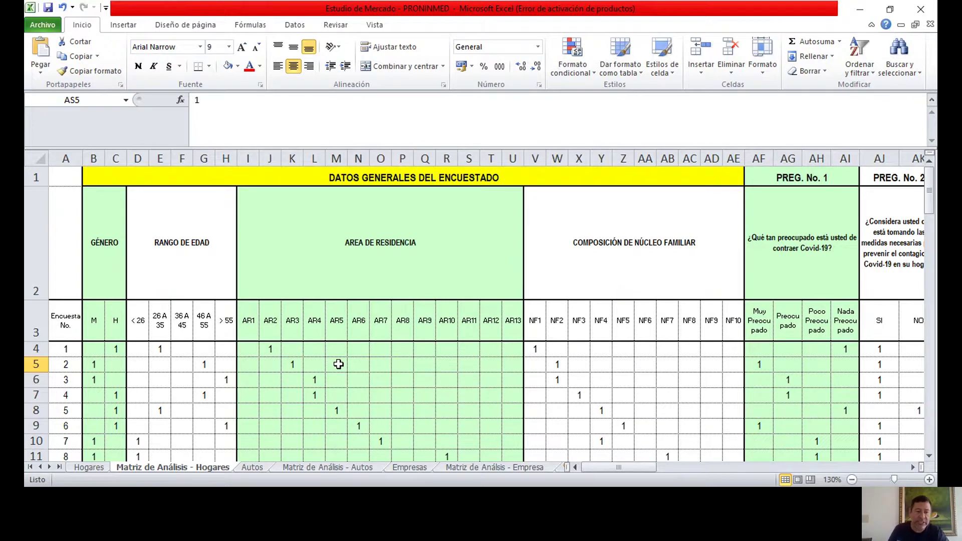
pyautogui.scroll(-1, 338, 364)
pyautogui.scroll(1, 338, 364)
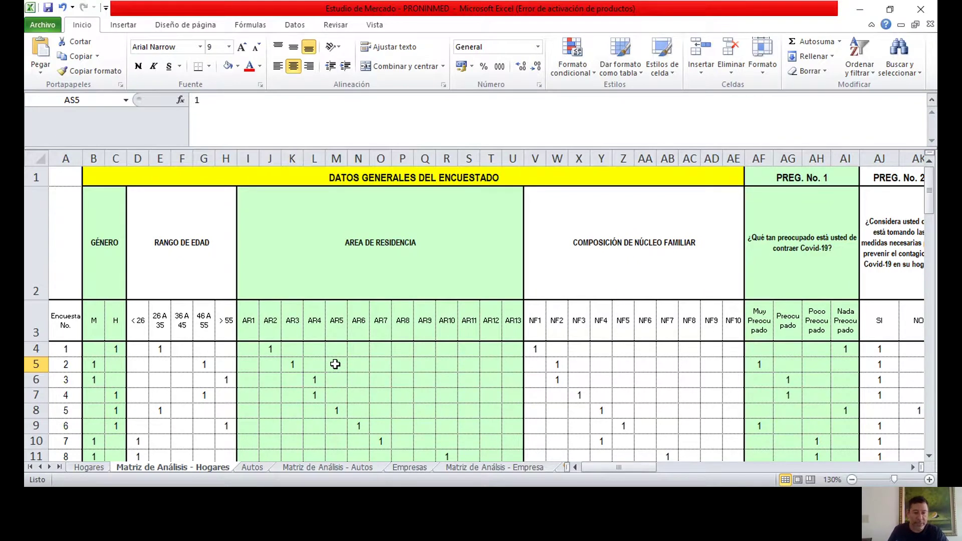
pyautogui.scroll(-1, 335, 365)
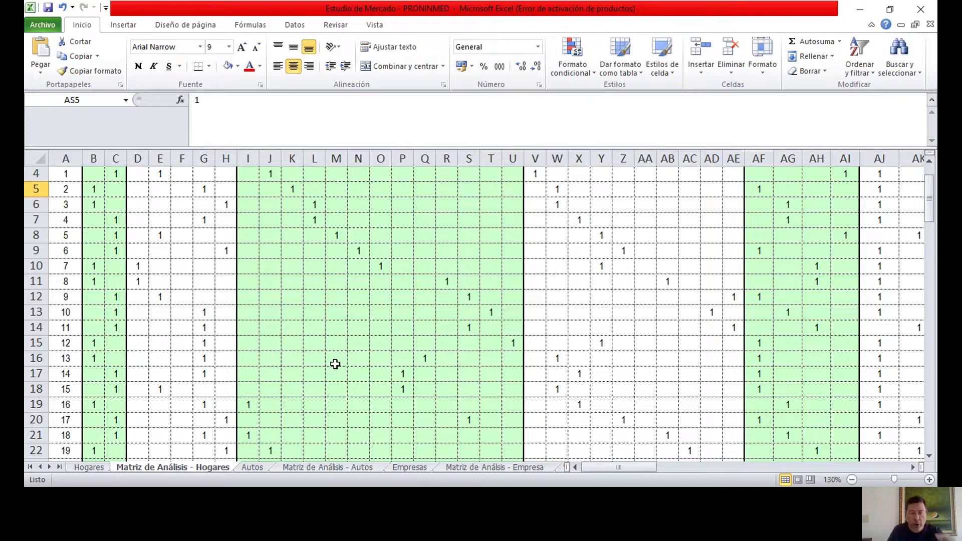
pyautogui.scroll(1, 335, 364)
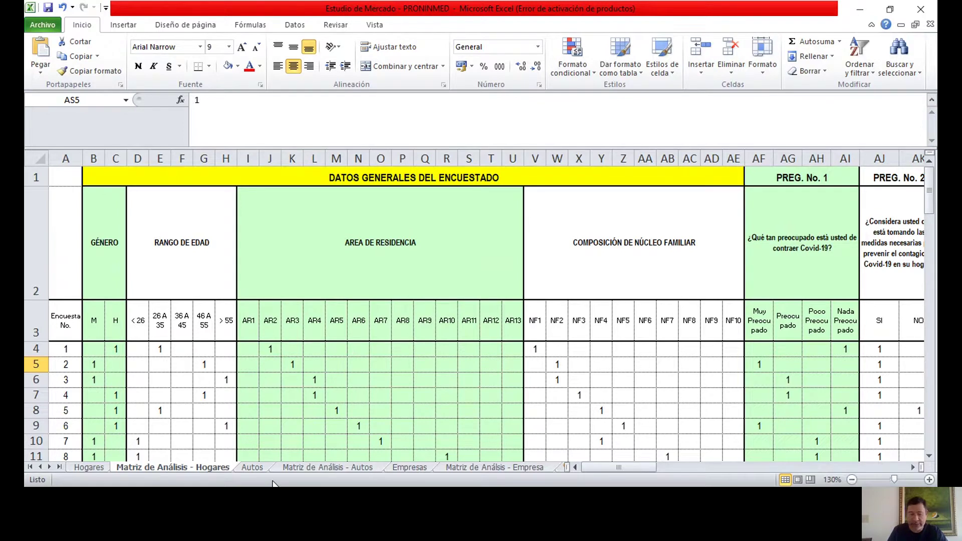
pyautogui.scroll(-1, 274, 482)
pyautogui.scroll(1, 274, 482)
pyautogui.scroll(-1, 56, 370)
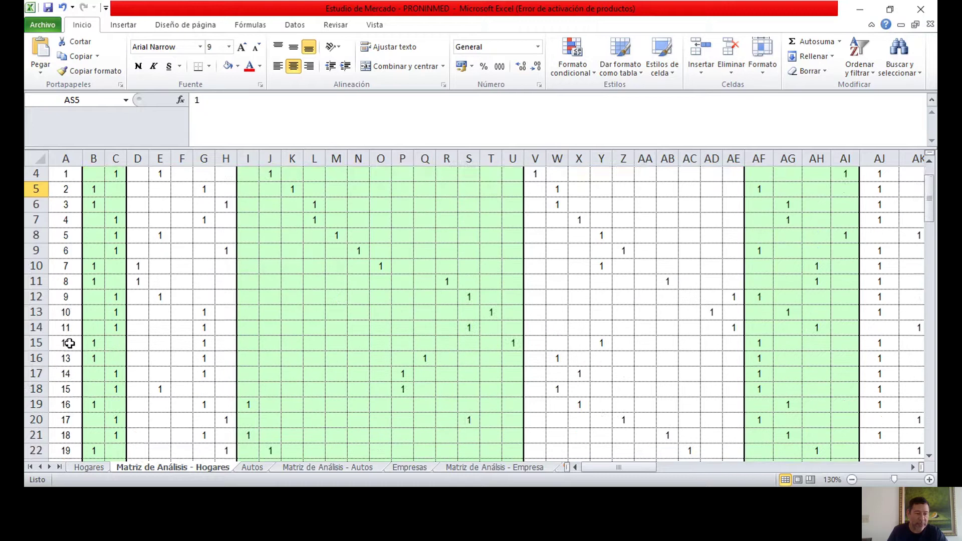
pyautogui.scroll(1, 70, 286)
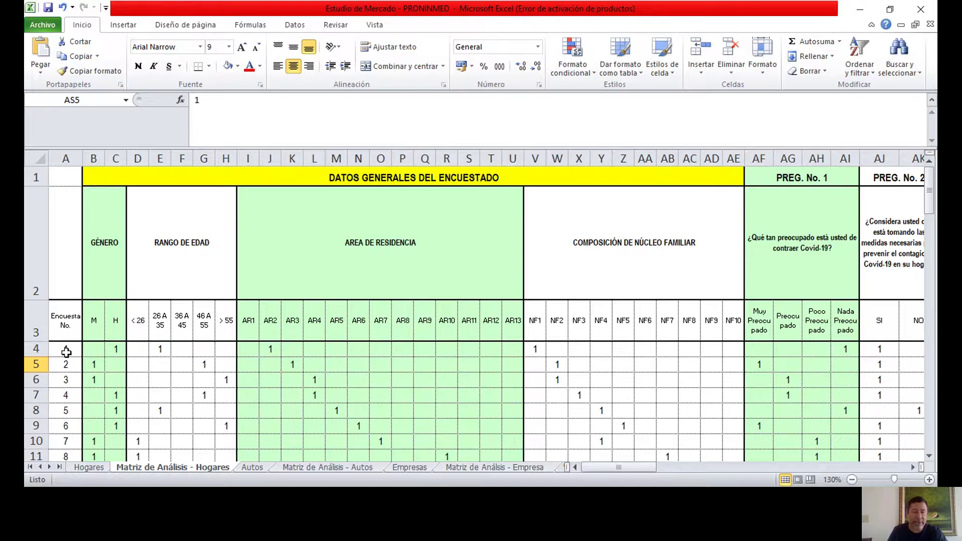
# Select the entire row of survey 13 in the Hogares matrix to inspect its answers
pyautogui.scroll(-2, 146, 418)
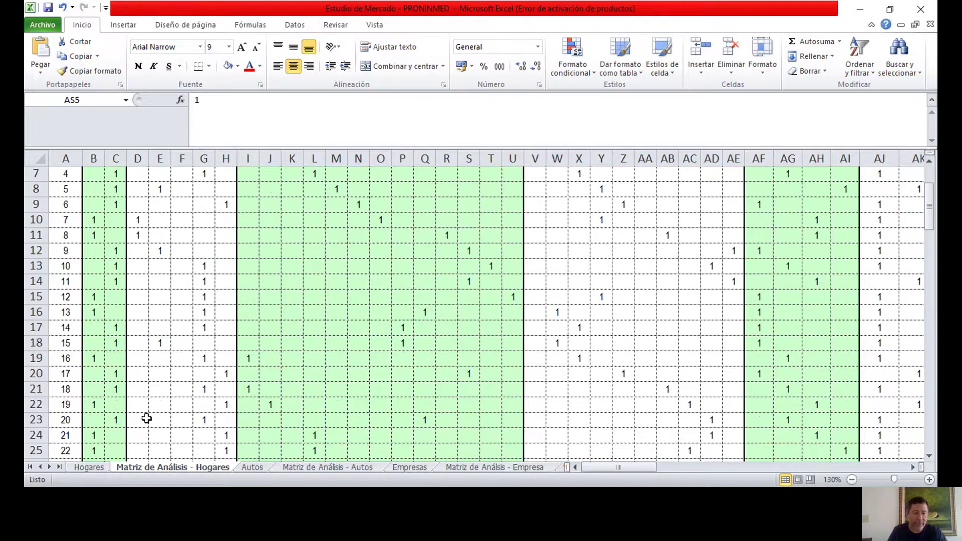
pyautogui.click(51, 317)
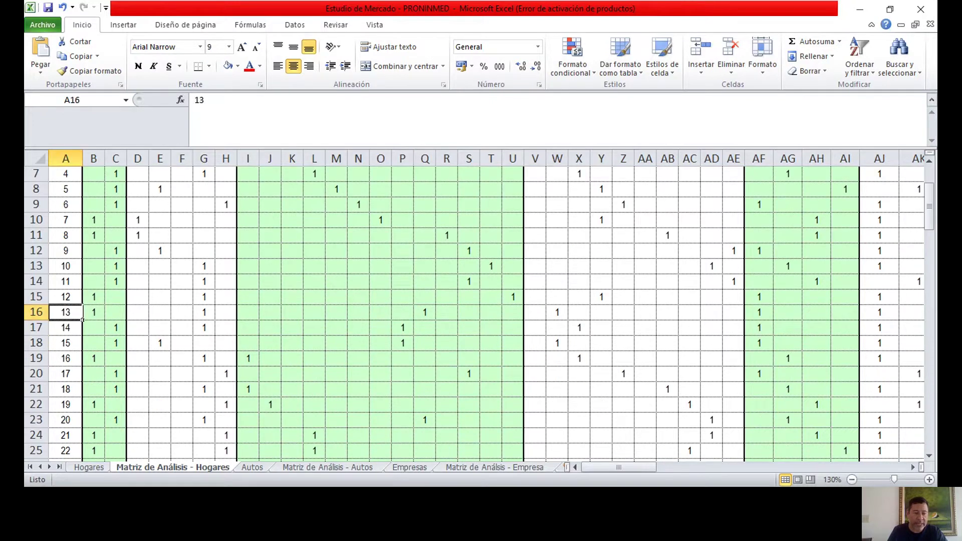
pyautogui.click(36, 312)
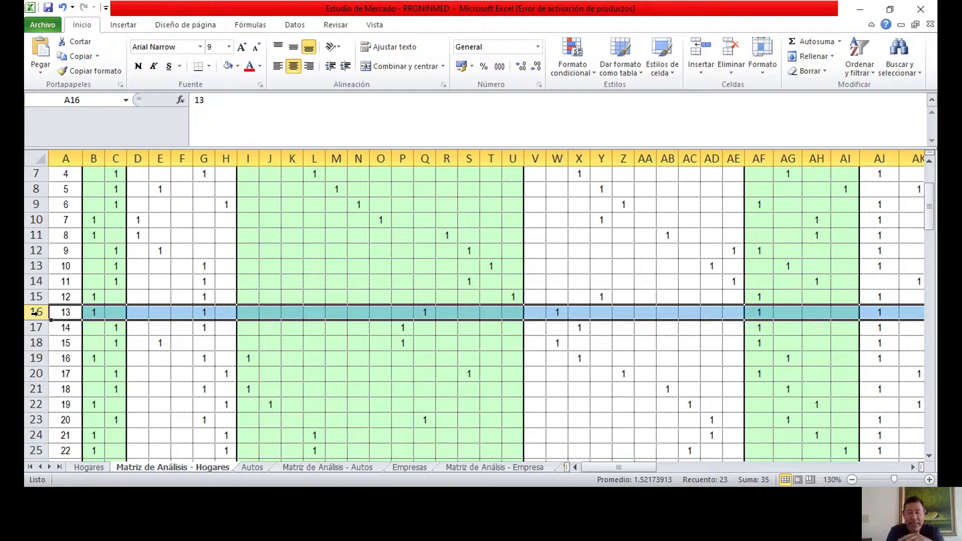
# Freeze the panes at cell B4 so heading rows 1 to 3 and the survey number column stay fixed
pyautogui.scroll(2, 35, 312)
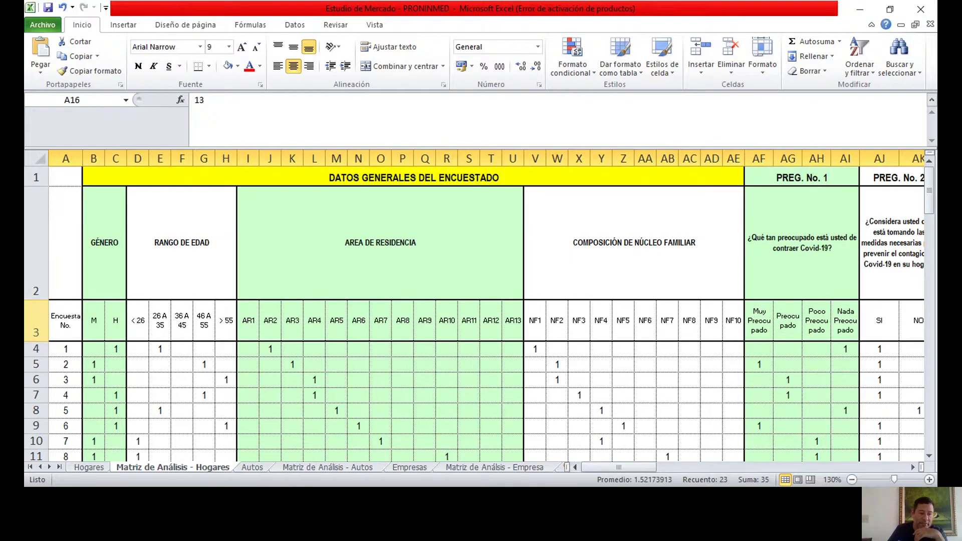
pyautogui.click(102, 349)
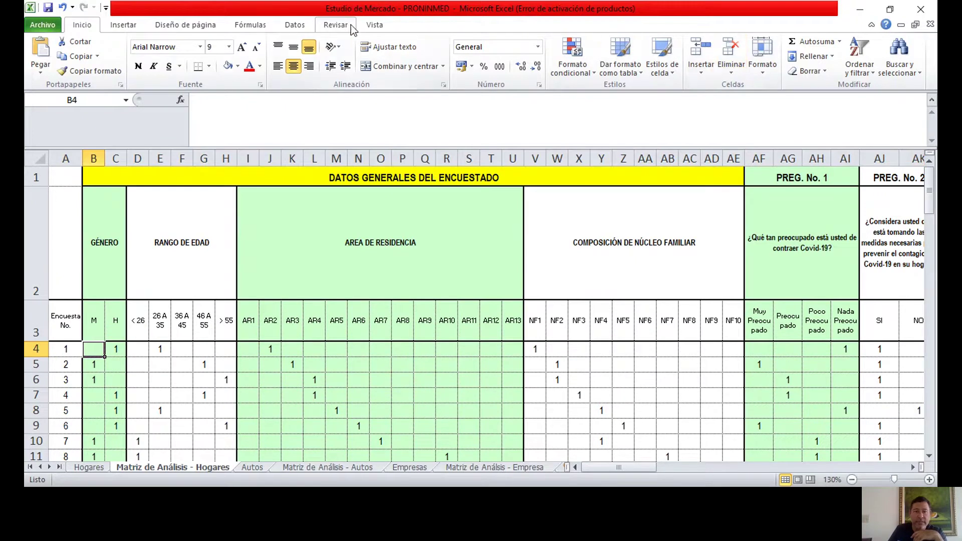
pyautogui.click(375, 28)
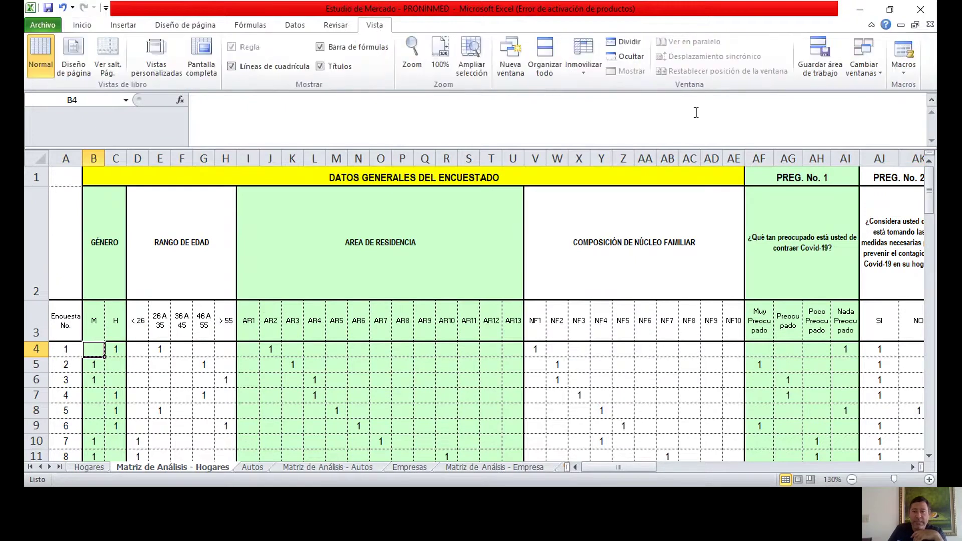
pyautogui.click(588, 74)
pyautogui.click(636, 97)
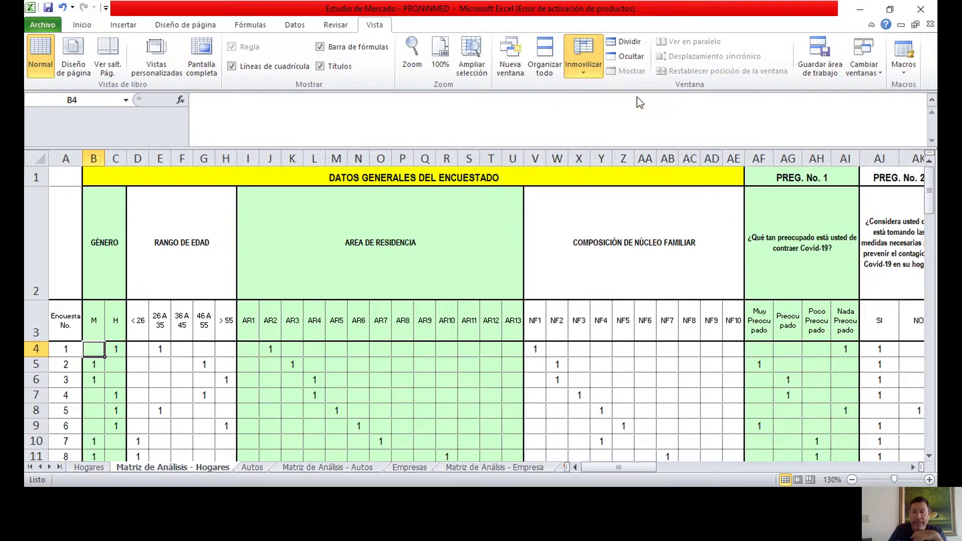
# Review the survey rows up to survey 56 beneath the frozen headings of the Hogares matrix
pyautogui.scroll(-9, 448, 342)
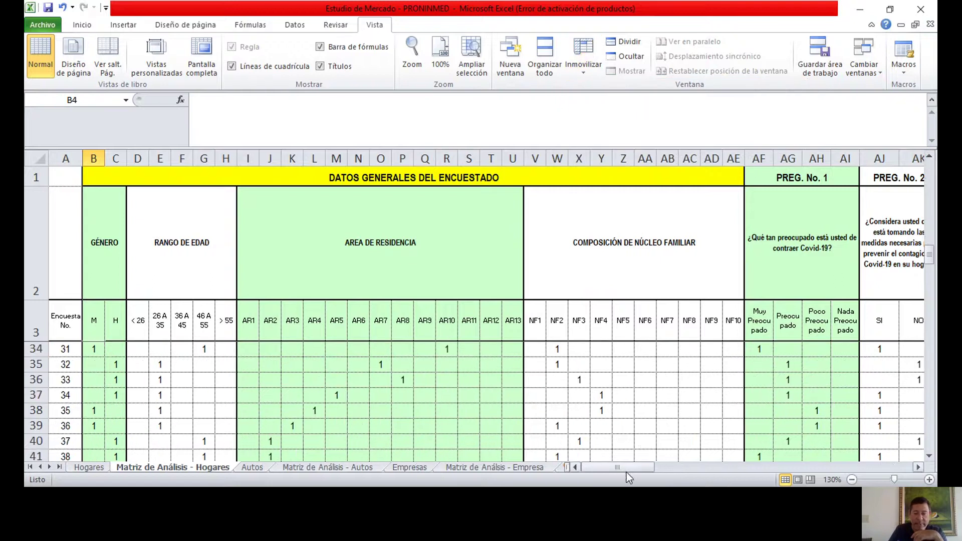
pyautogui.scroll(-1, 626, 470)
pyautogui.moveTo(626, 467); pyautogui.dragTo(596, 466)
pyautogui.scroll(-1, 451, 401)
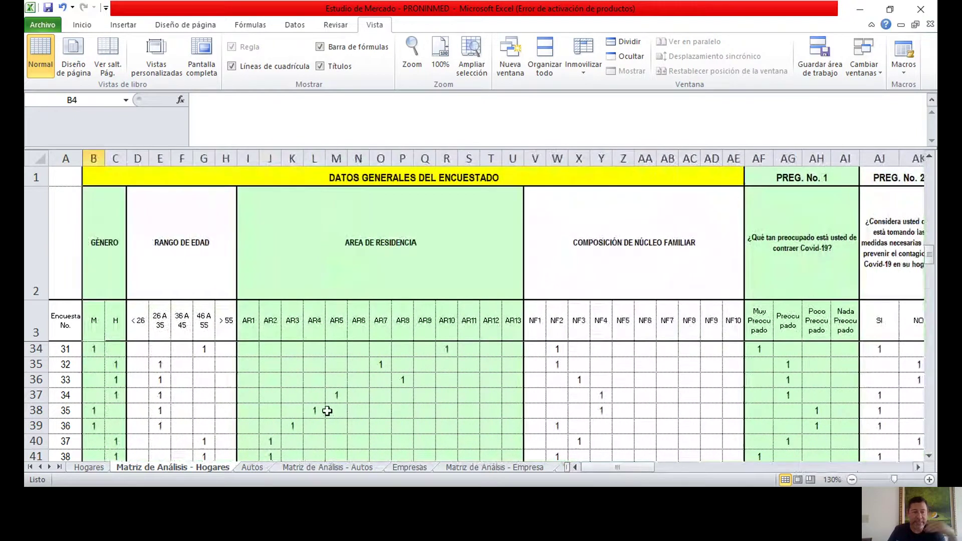
pyautogui.scroll(-5, 327, 410)
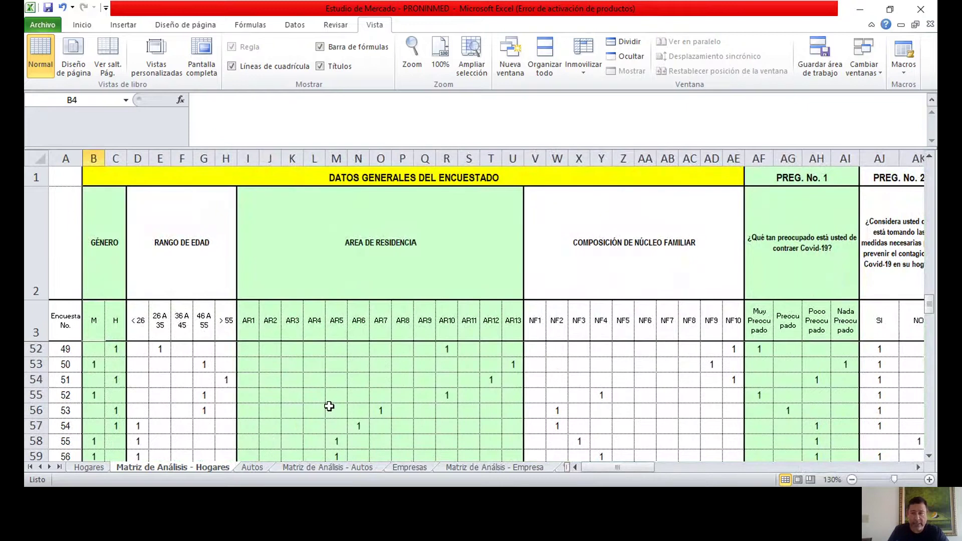
pyautogui.moveTo(40, 300); pyautogui.dragTo(39, 301)
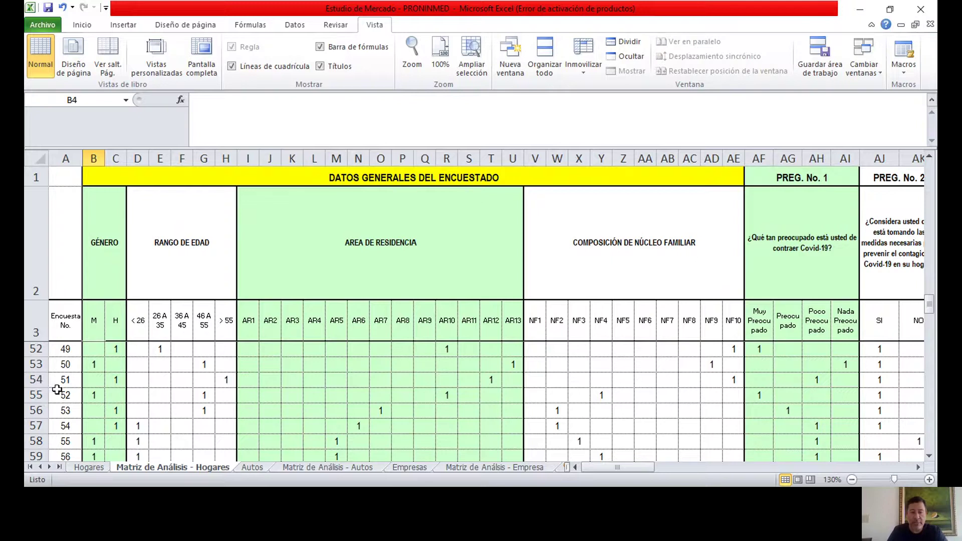
# Examine the remaining surveys up to number 100 and the totals in rows 104 and 107, and return to survey 1
pyautogui.click(308, 411)
pyautogui.scroll(-1, 305, 414)
pyautogui.scroll(-4, 305, 414)
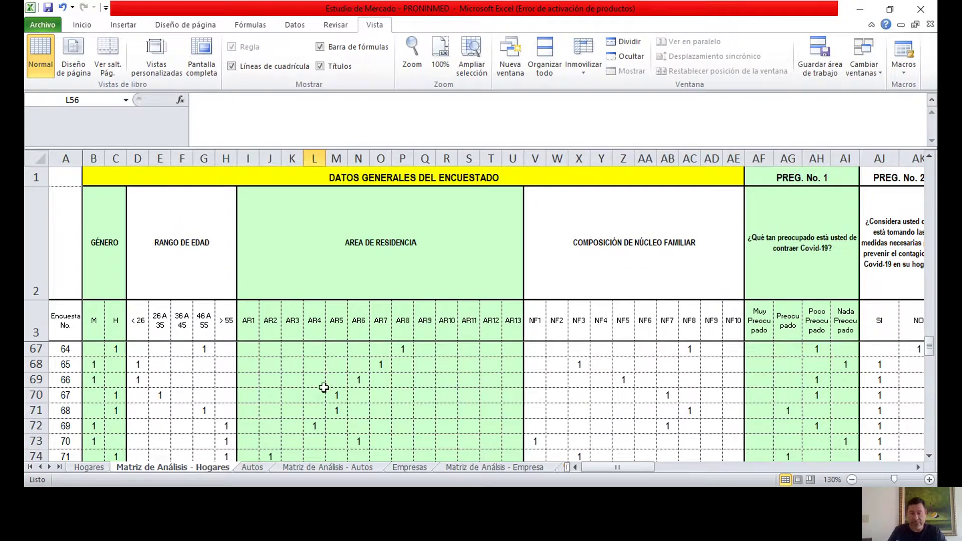
pyautogui.scroll(-1, 324, 387)
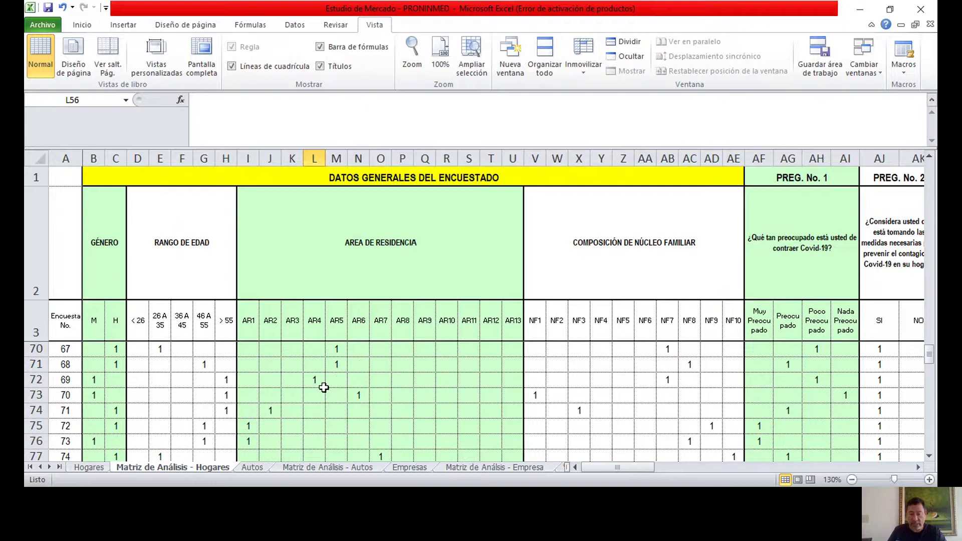
pyautogui.scroll(-9, 323, 388)
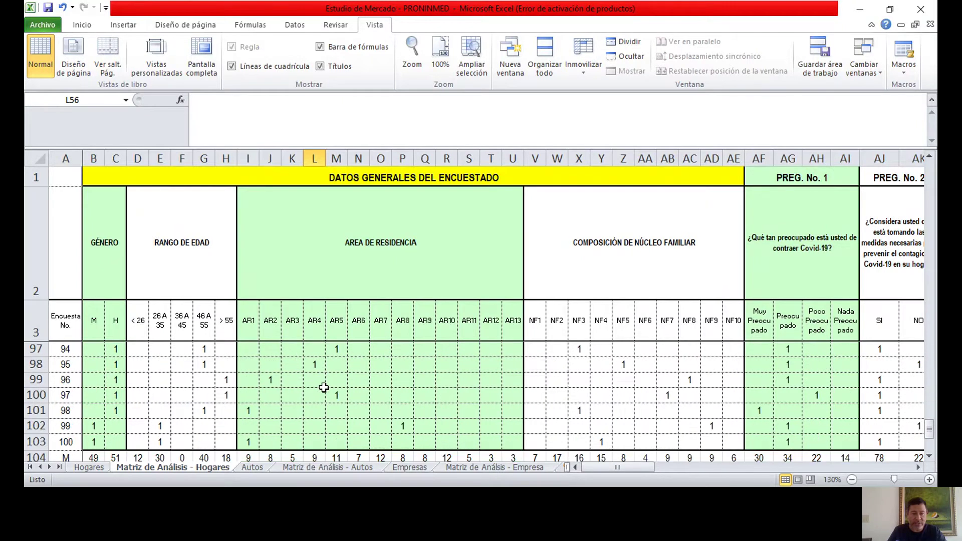
pyautogui.scroll(-2, 324, 388)
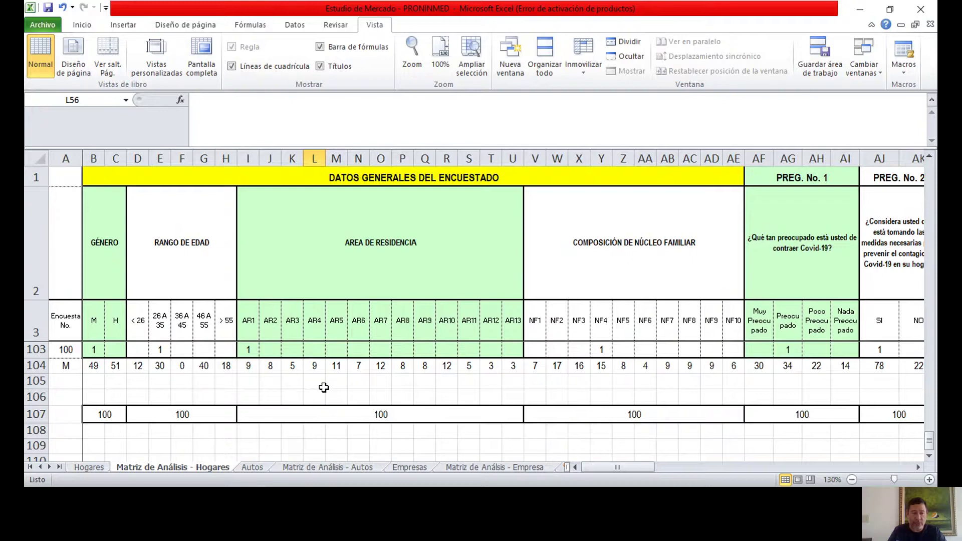
pyautogui.scroll(1, 324, 388)
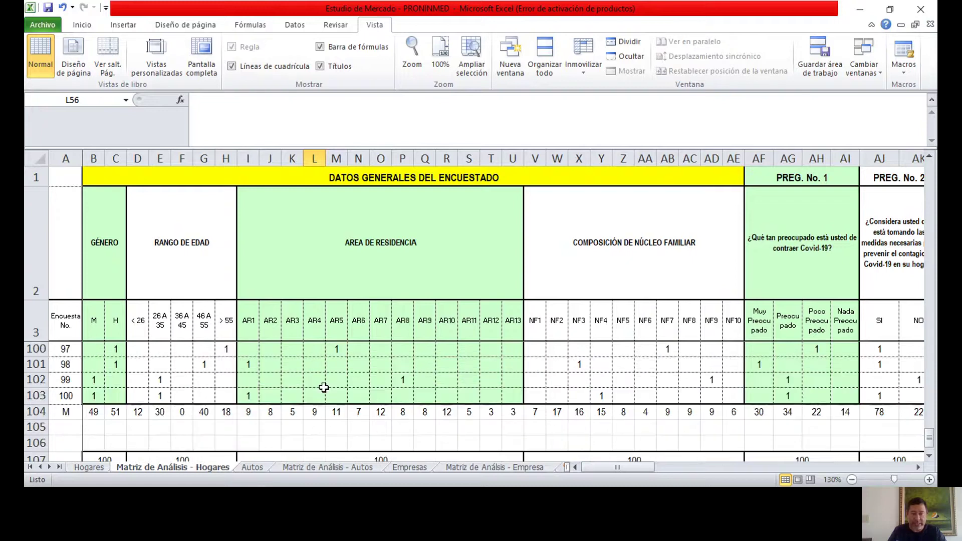
pyautogui.scroll(19, 324, 388)
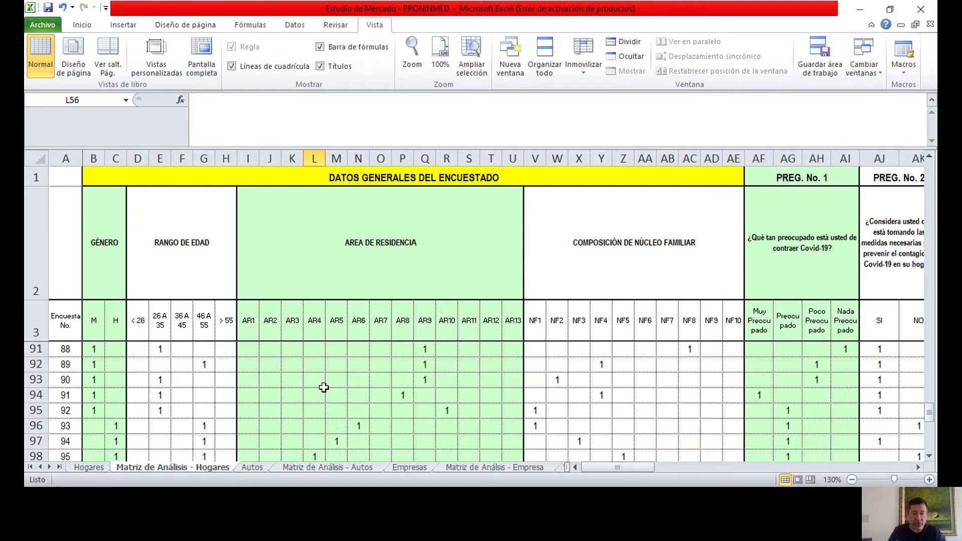
pyautogui.scroll(13, 324, 387)
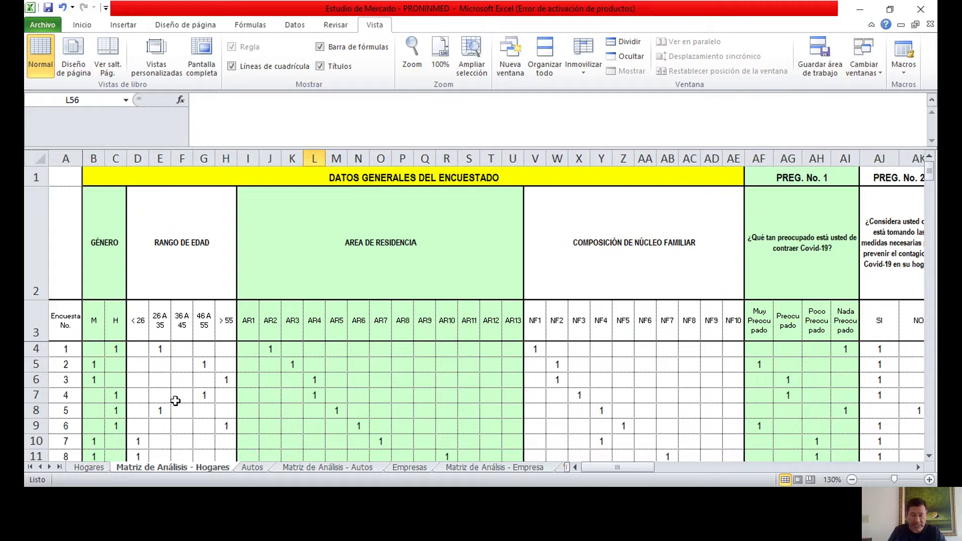
# Apply a filter to heading row 3 of the Hogares matrix and check it across the columns through PREG. No. 18
pyautogui.click(37, 332)
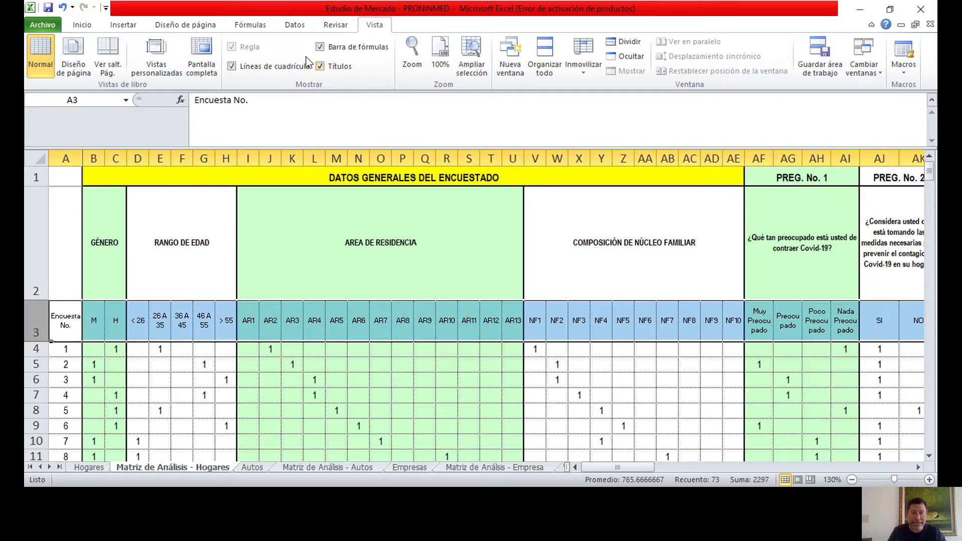
pyautogui.click(292, 26)
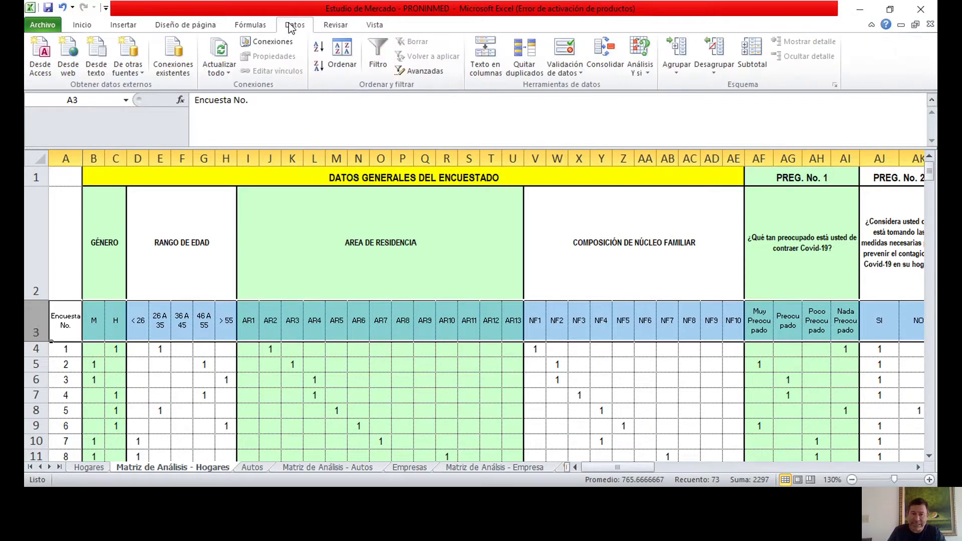
pyautogui.click(378, 58)
pyautogui.hscroll(15, 219, 356)
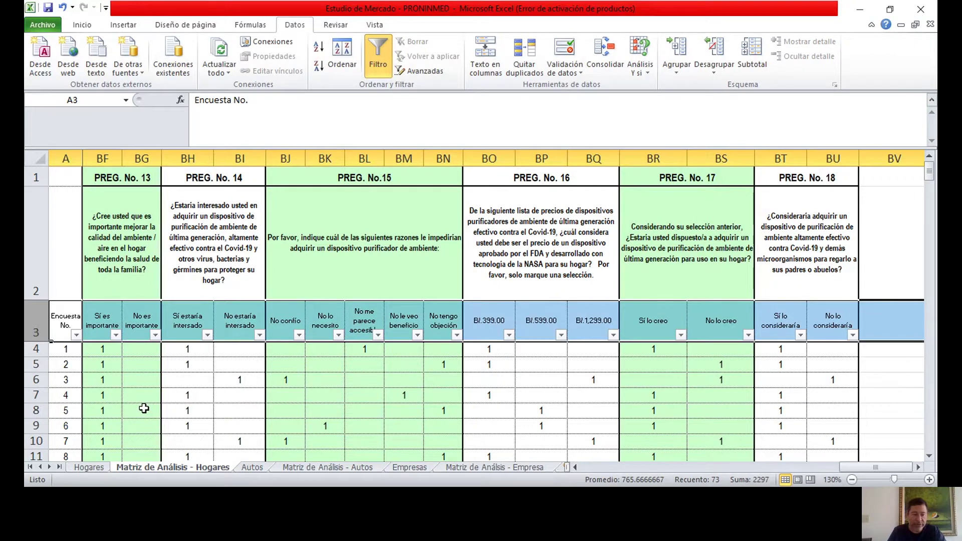
pyautogui.moveTo(870, 470); pyautogui.dragTo(591, 470)
# Reduce the formula bar to a single line and return to the first survey row of the matrix
pyautogui.scroll(-4, 334, 425)
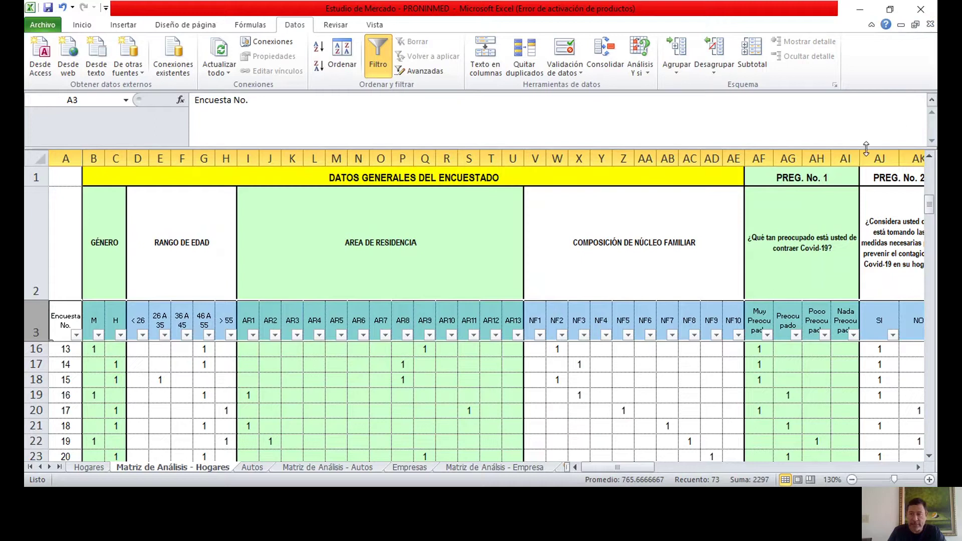
pyautogui.moveTo(866, 147); pyautogui.dragTo(859, 113)
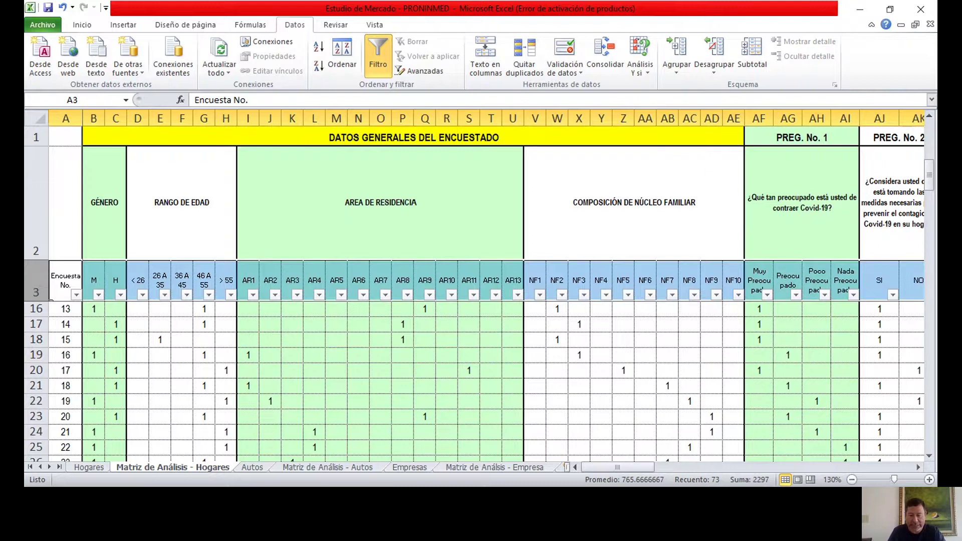
pyautogui.scroll(4, 510, 428)
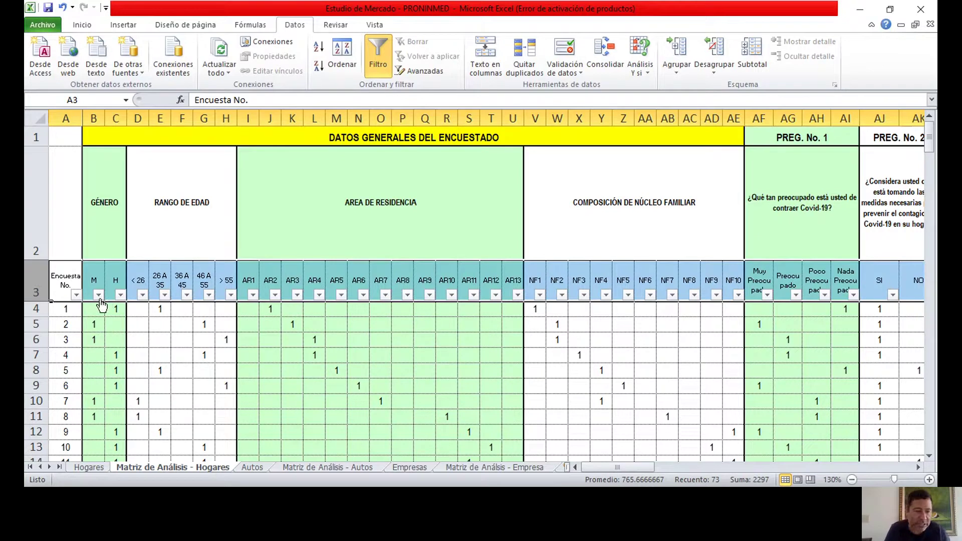
# Filter the gender column M to show only rows with the value 1 and review the matching surveys down to the last one
pyautogui.click(99, 296)
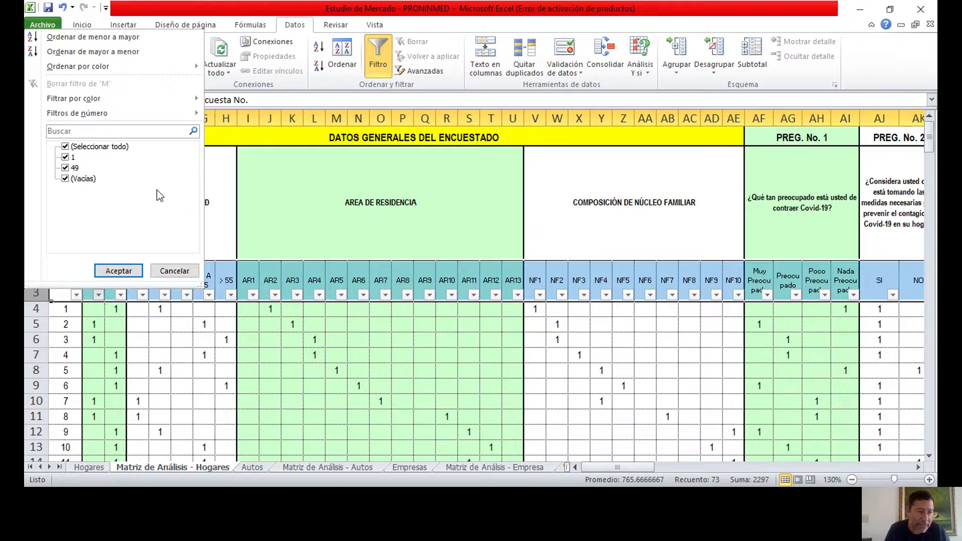
pyautogui.click(65, 179)
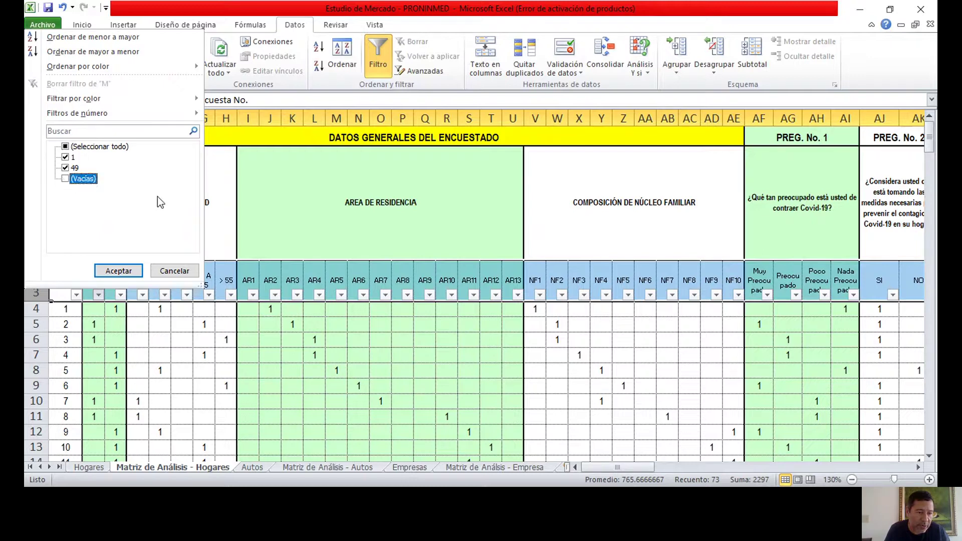
pyautogui.click(65, 169)
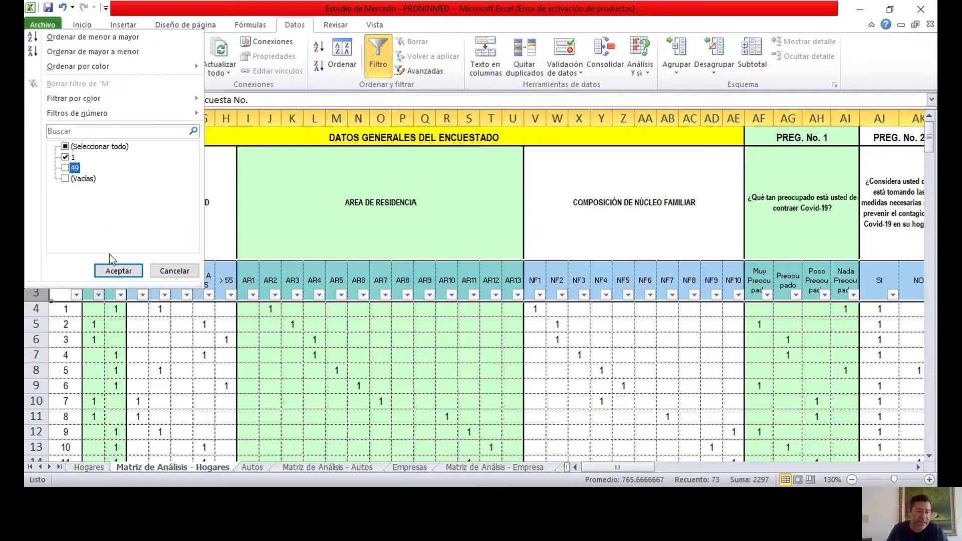
pyautogui.click(134, 270)
pyautogui.scroll(-6, 202, 340)
pyautogui.scroll(-10, 203, 340)
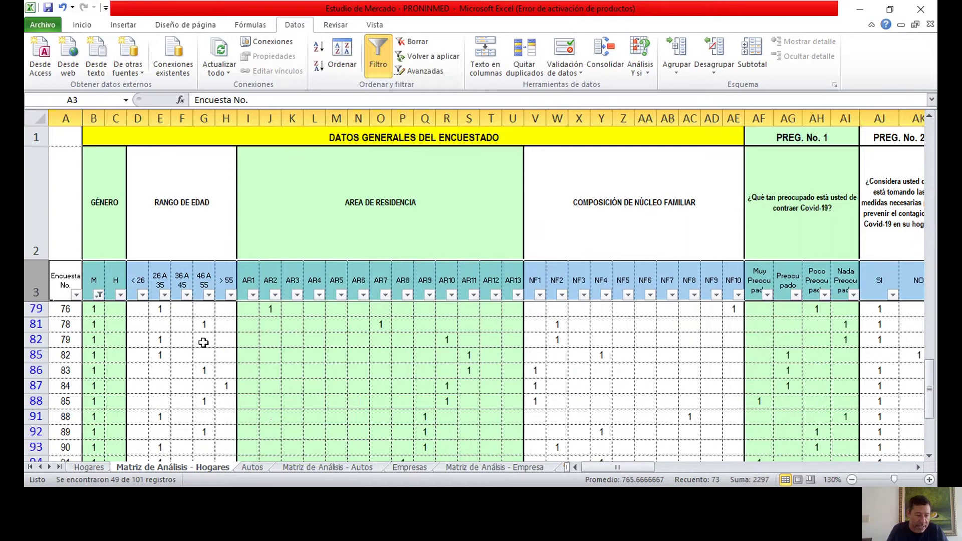
pyautogui.scroll(2, 201, 341)
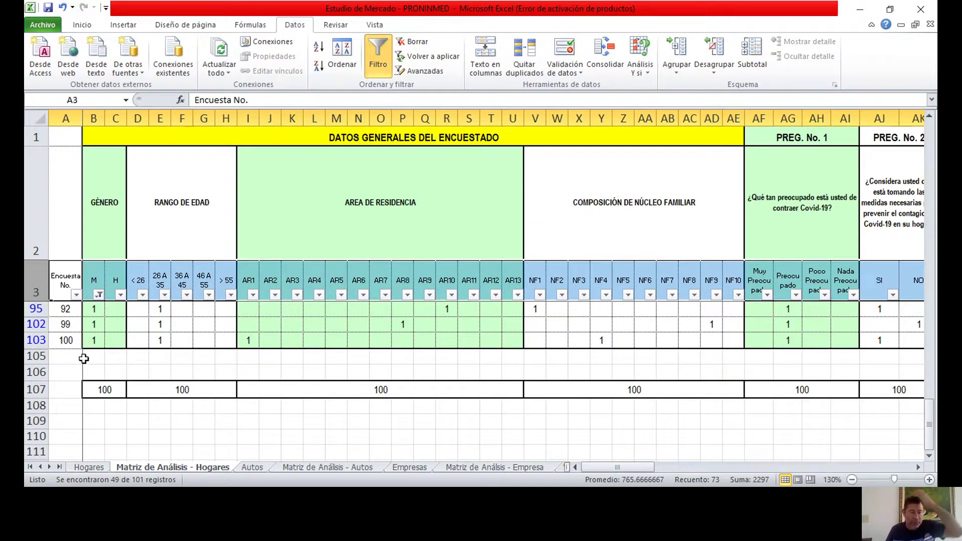
# Restore all values in the gender column M filter and return to the totals beneath survey 100
pyautogui.click(99, 295)
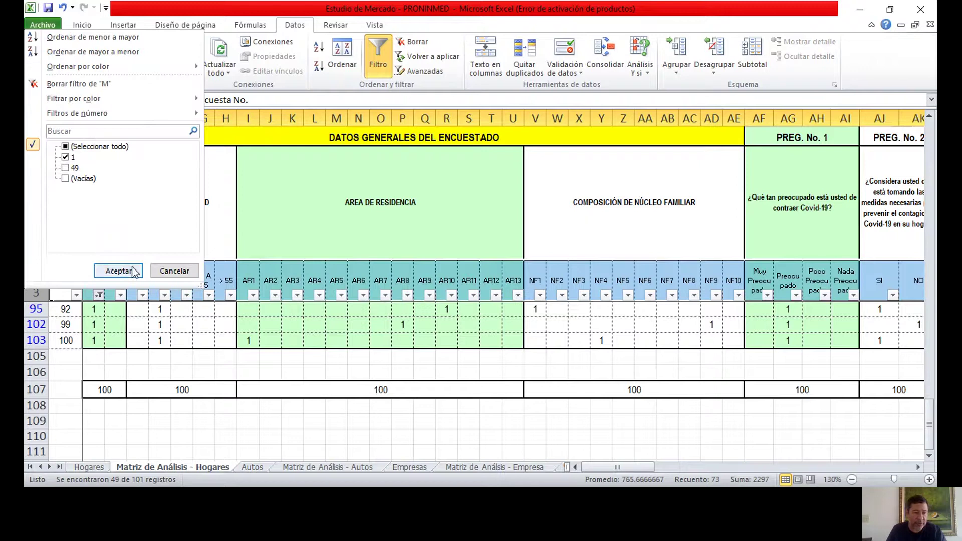
pyautogui.click(65, 146)
pyautogui.click(118, 270)
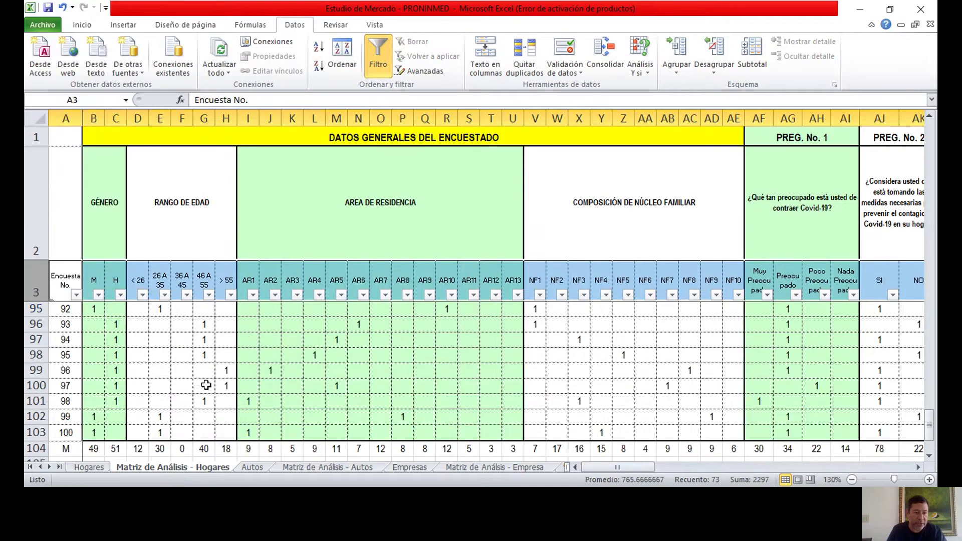
pyautogui.scroll(-10, 208, 384)
pyautogui.scroll(5, 208, 384)
pyautogui.scroll(3, 208, 384)
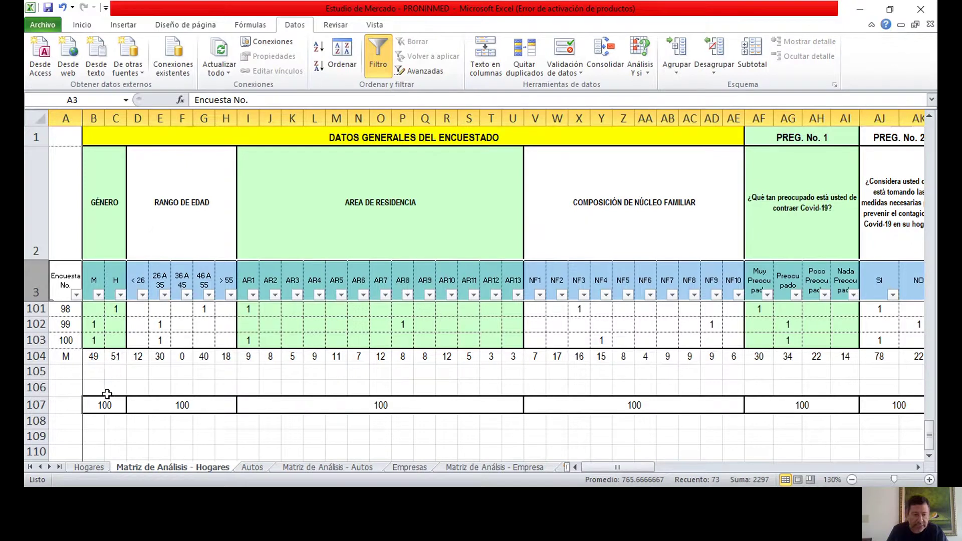
# Examine the AREA DE RESIDENCIA total in row 107 against the counts in I104:U104, along with the other counts across row 104
pyautogui.click(156, 406)
pyautogui.click(307, 408)
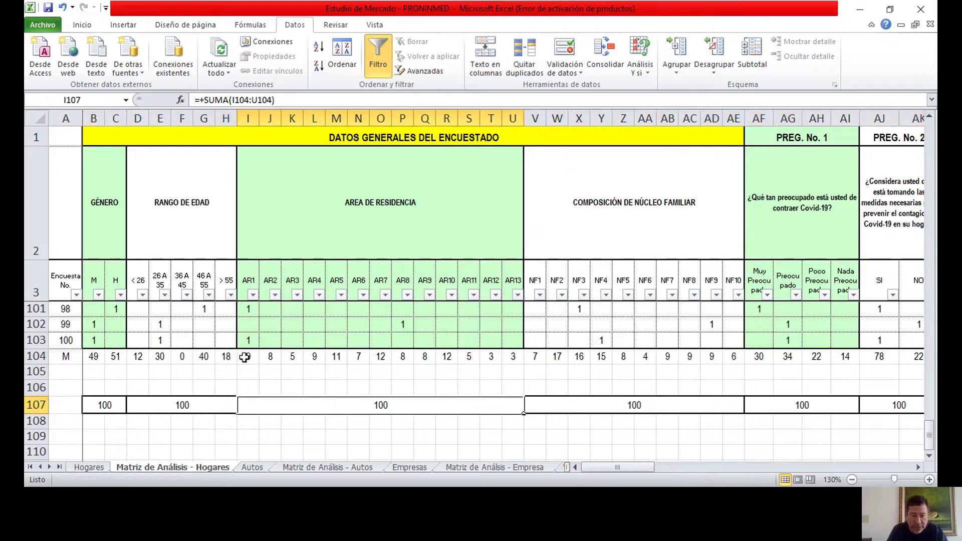
pyautogui.moveTo(248, 356); pyautogui.dragTo(512, 356)
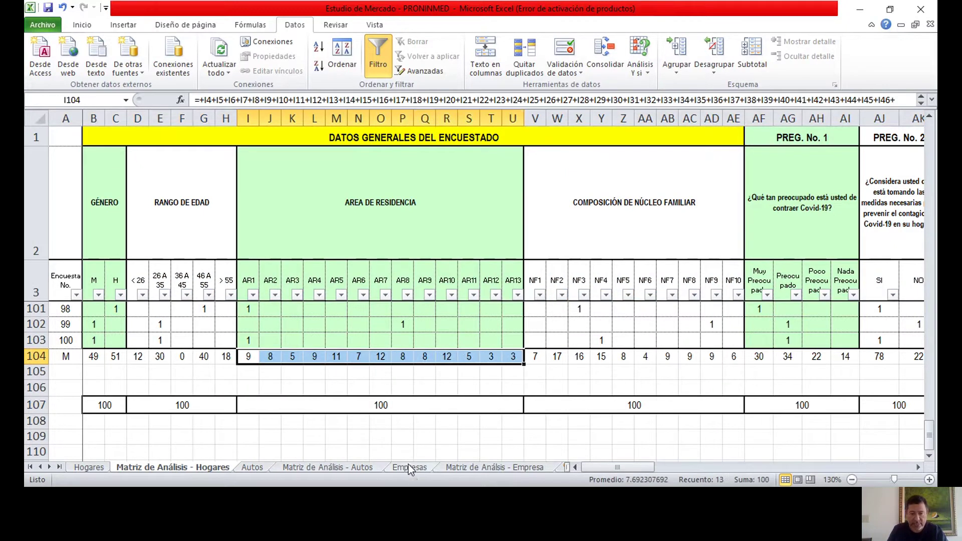
pyautogui.click(398, 436)
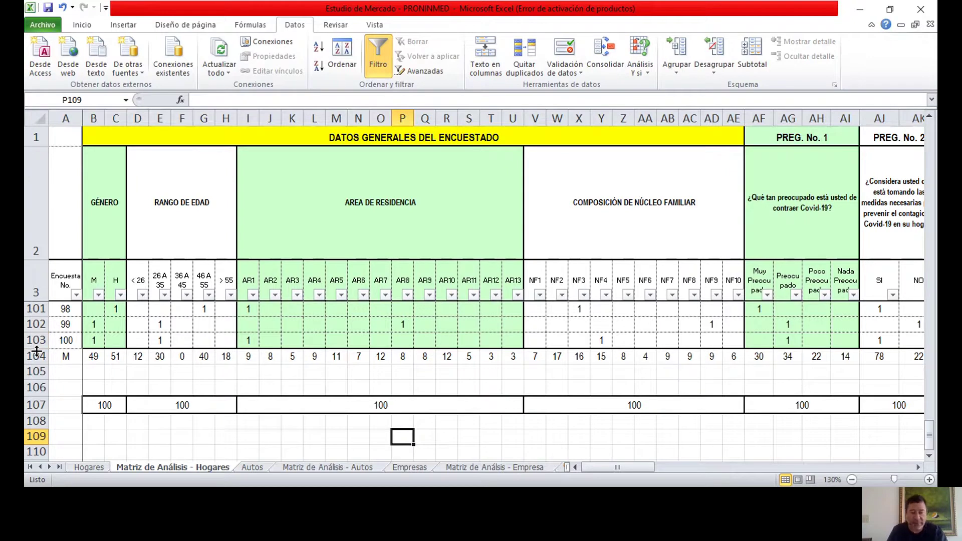
pyautogui.click(379, 406)
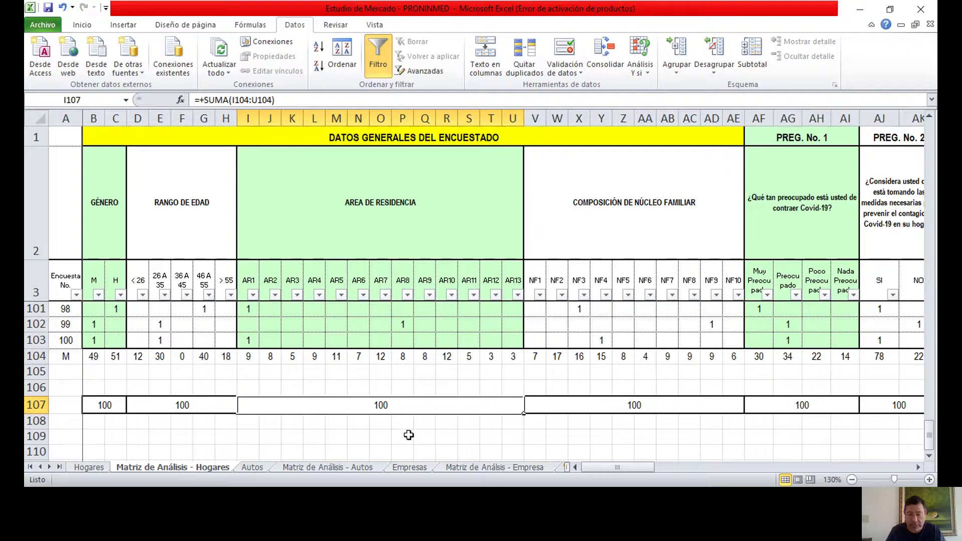
pyautogui.click(344, 428)
pyautogui.click(362, 404)
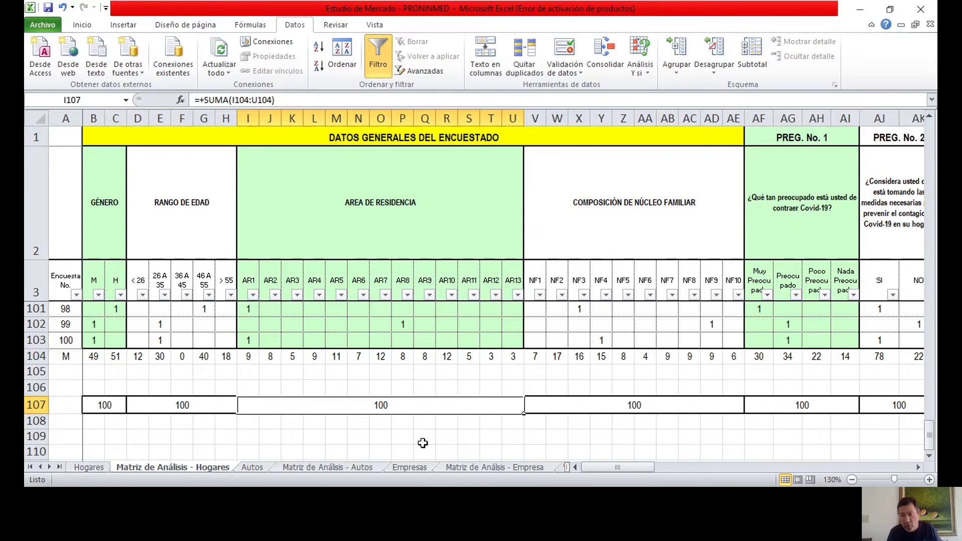
pyautogui.moveTo(621, 467)
pyautogui.mouseDown()
pyautogui.moveTo(756, 471)
pyautogui.moveTo(890, 452)
pyautogui.moveTo(867, 463)
pyautogui.moveTo(632, 466)
pyautogui.mouseUp()
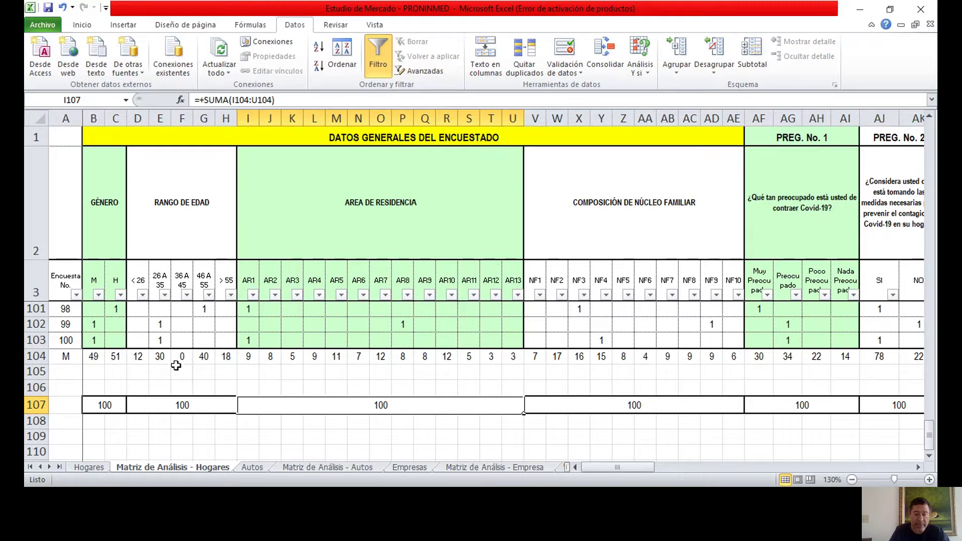
pyautogui.click(224, 373)
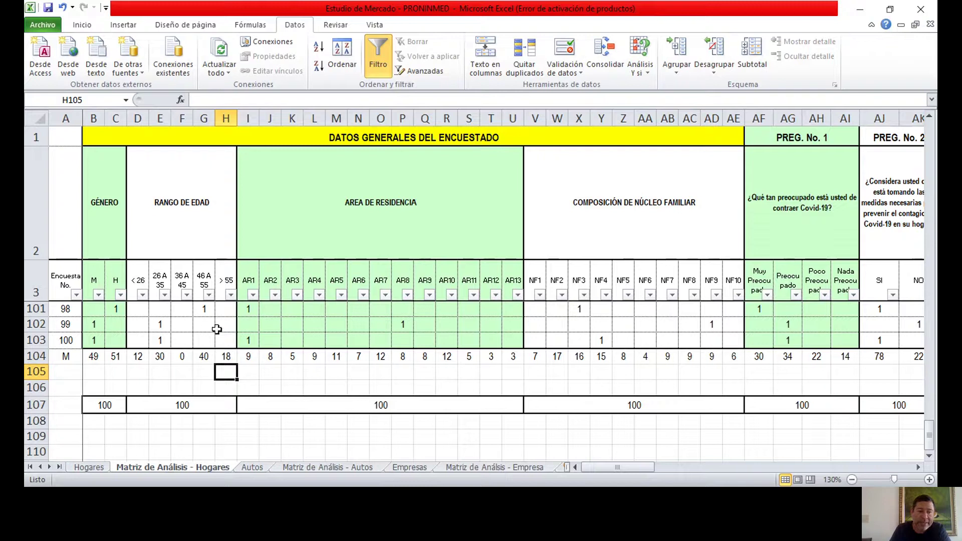
pyautogui.click(36, 356)
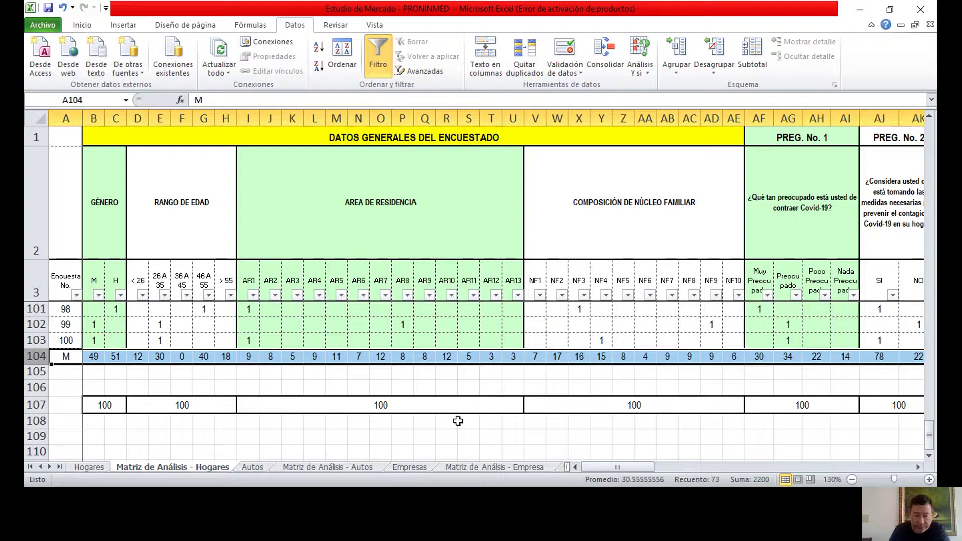
pyautogui.click(444, 437)
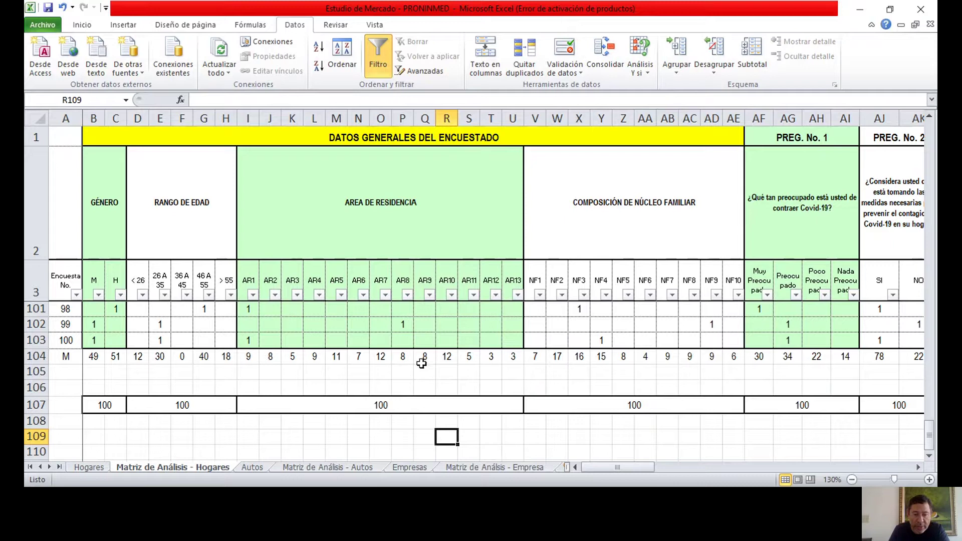
# Fill the residence area counts in I104:J104, L104:M104 and O104:R104 with yellow
pyautogui.click(254, 357)
pyautogui.moveTo(254, 357); pyautogui.dragTo(271, 357)
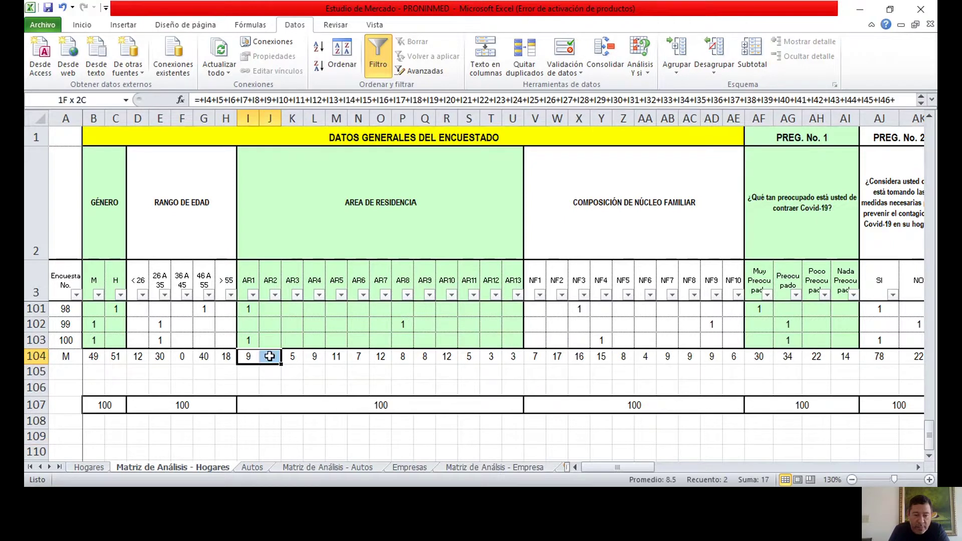
pyautogui.click(82, 25)
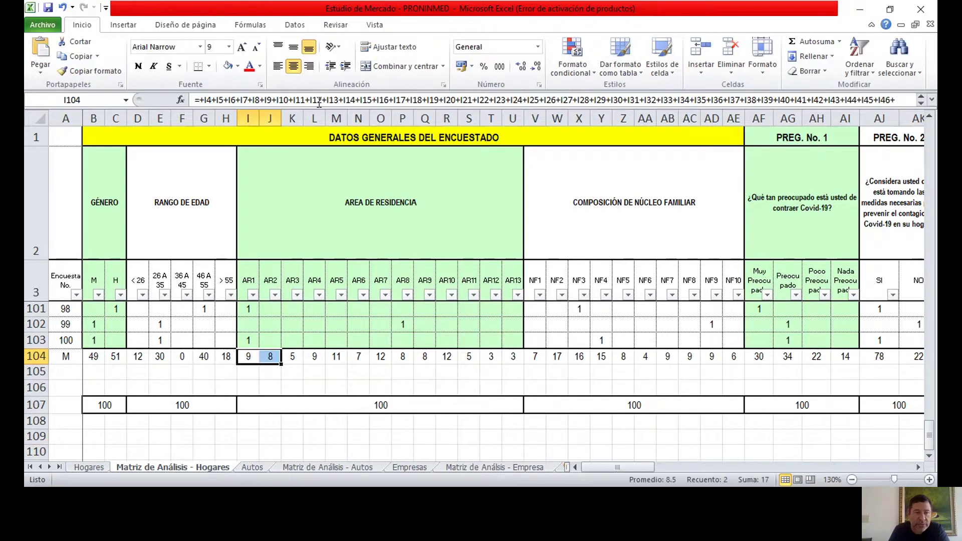
pyautogui.click(239, 68)
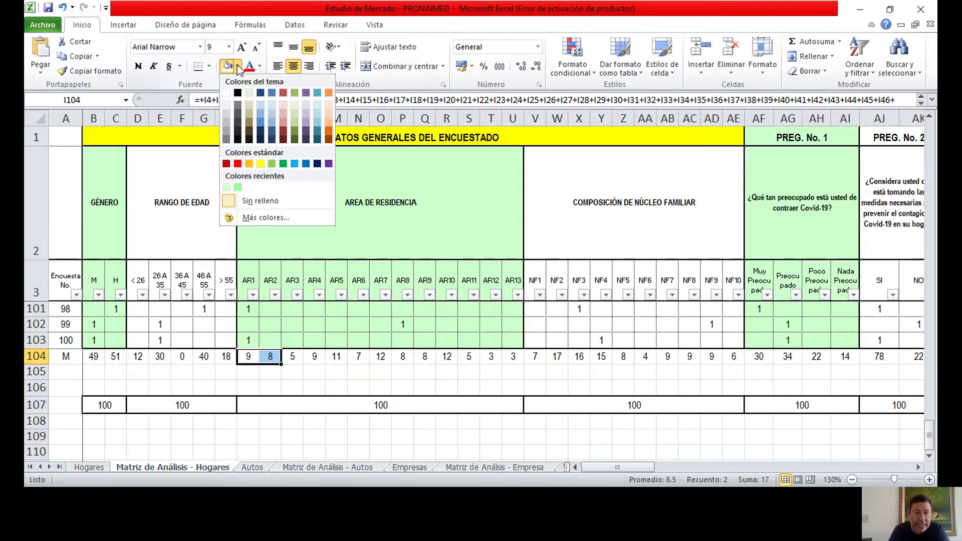
pyautogui.click(261, 164)
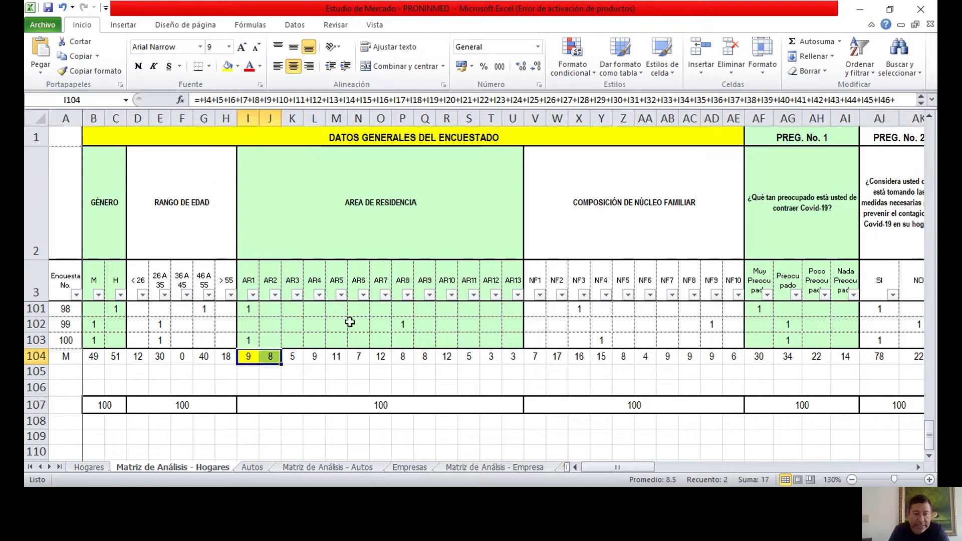
pyautogui.moveTo(314, 356); pyautogui.dragTo(337, 356)
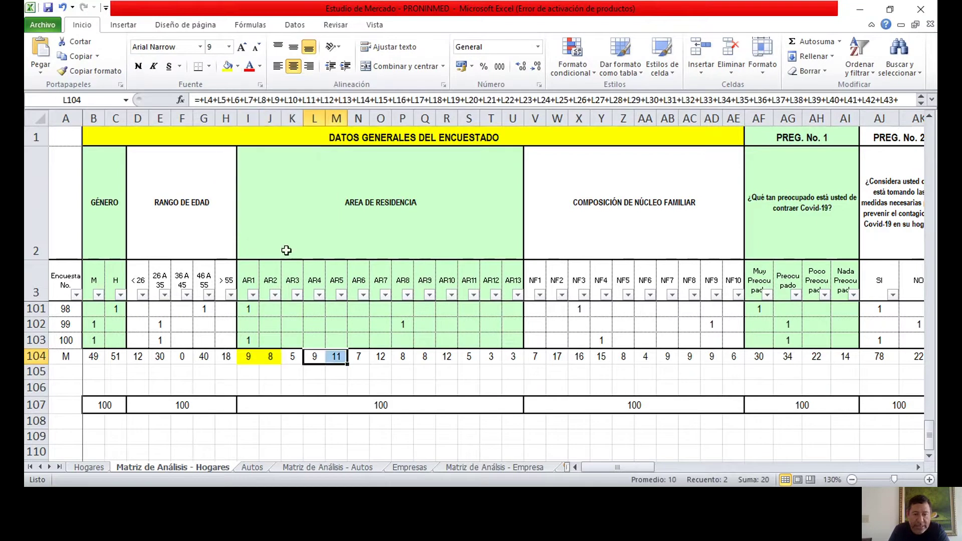
pyautogui.click(228, 66)
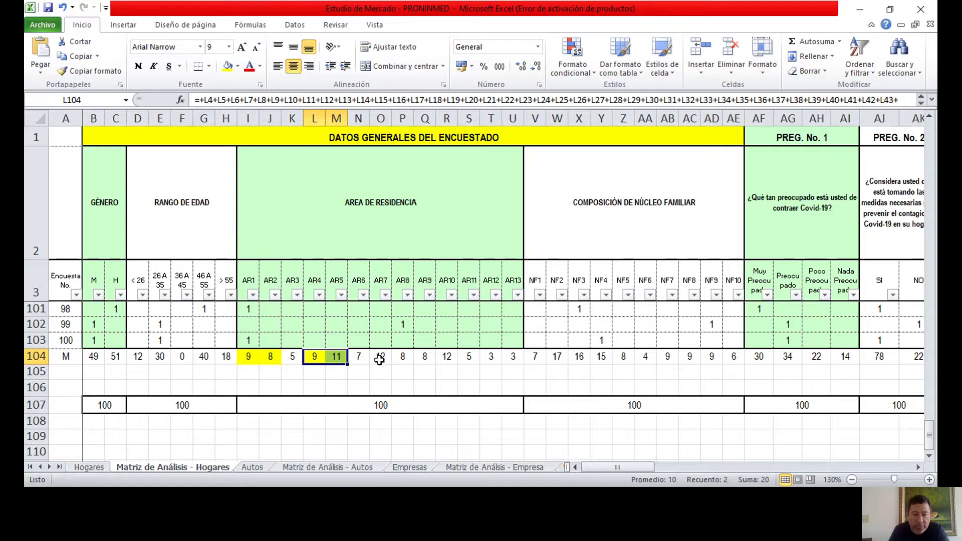
pyautogui.moveTo(381, 356); pyautogui.dragTo(447, 356)
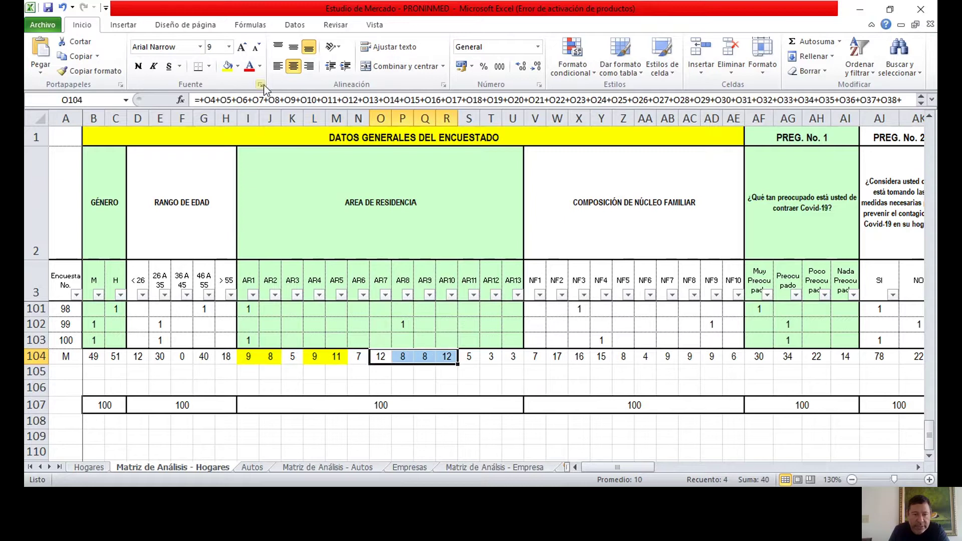
pyautogui.click(228, 65)
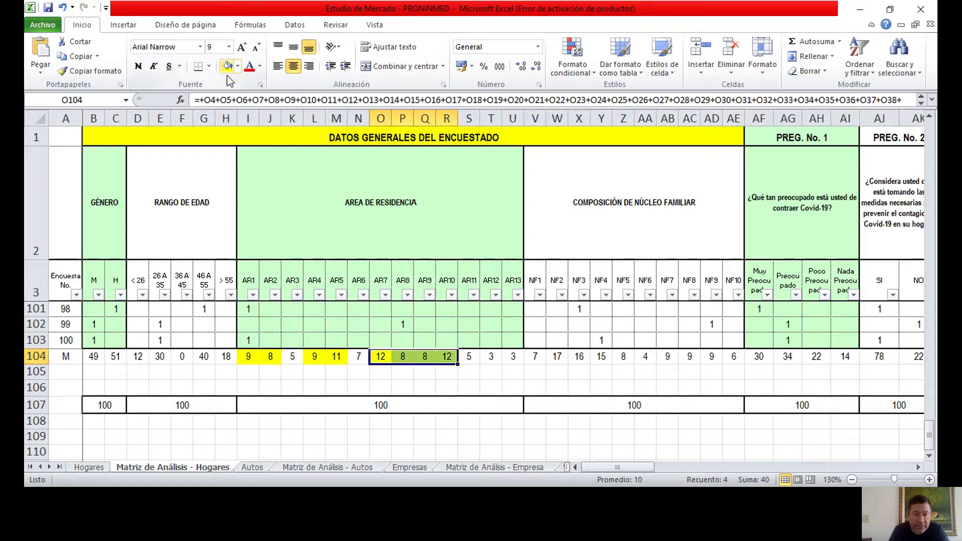
# Add up the yellow residence area counts in cell I105 with the formula +I104+J104+L104+M104+O104+P104+Q104+R104
pyautogui.click(248, 373)
pyautogui.write('+')
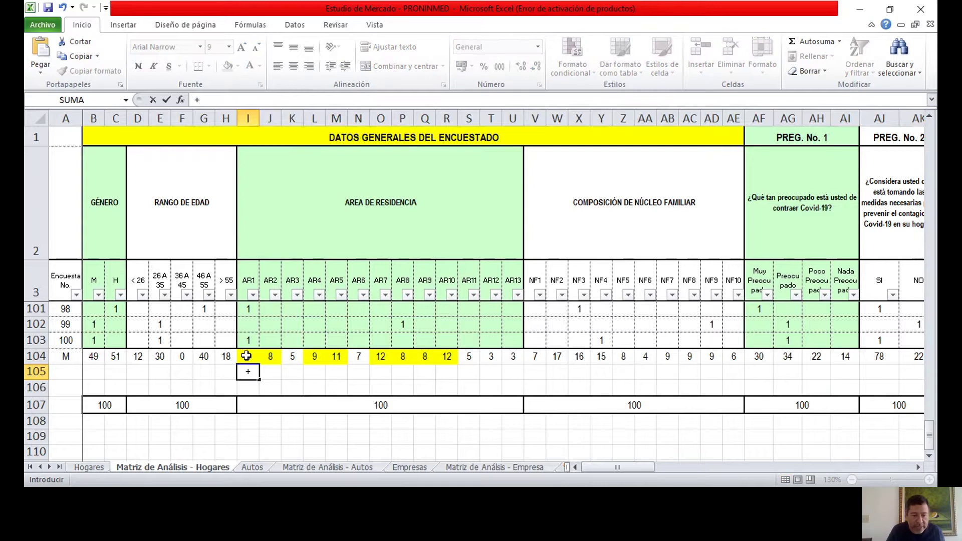
pyautogui.click(248, 356)
pyautogui.write('+')
pyautogui.click(270, 357)
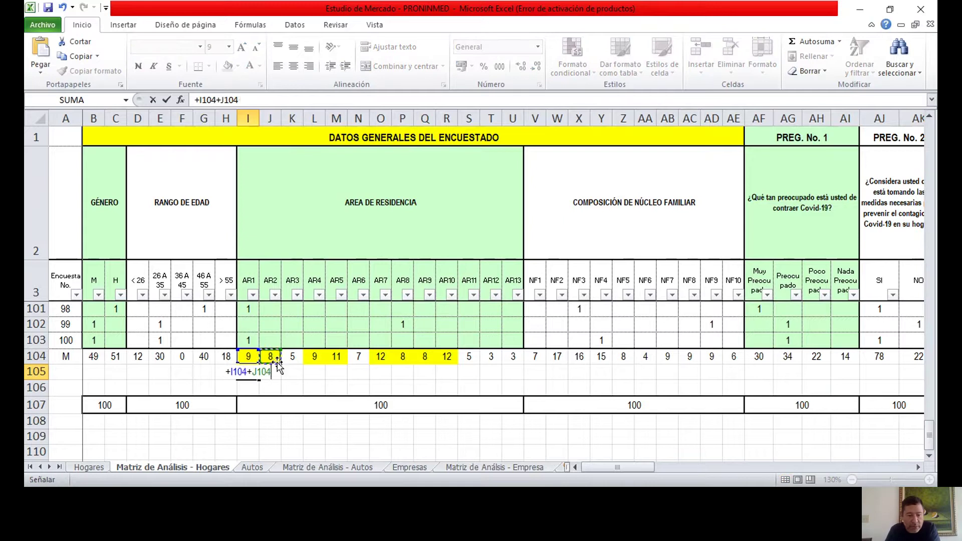
pyautogui.write('+')
pyautogui.click(314, 356)
pyautogui.write('+L104+')
pyautogui.click(338, 356)
pyautogui.write('+L104+M104+')
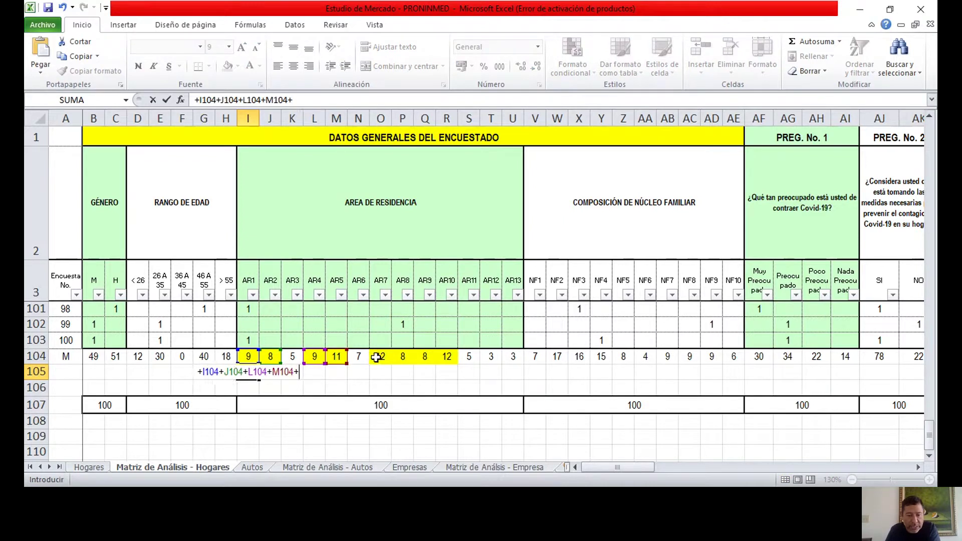
pyautogui.click(381, 356)
pyautogui.write('+')
pyautogui.click(404, 356)
pyautogui.write('+P104+')
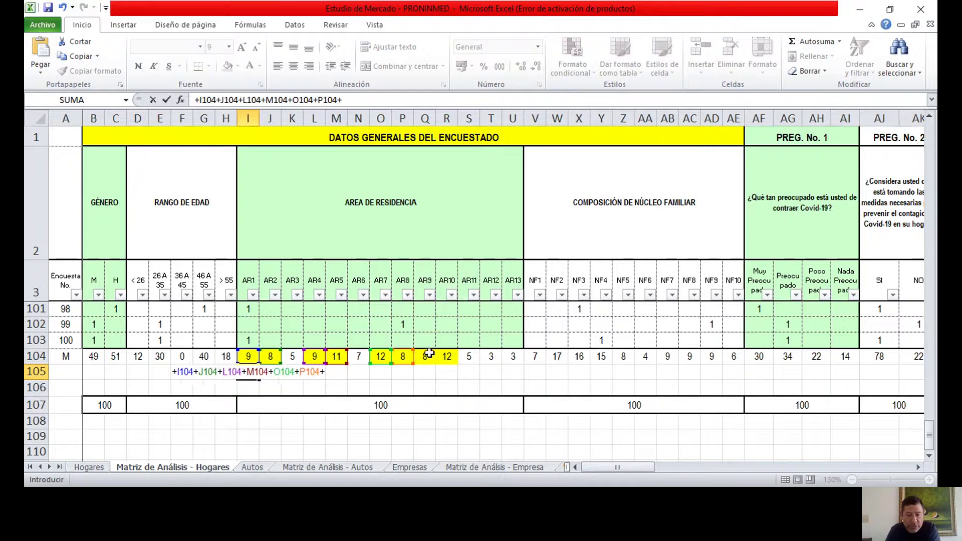
pyautogui.click(425, 356)
pyautogui.write('+')
pyautogui.click(447, 356)
pyautogui.press('Return')
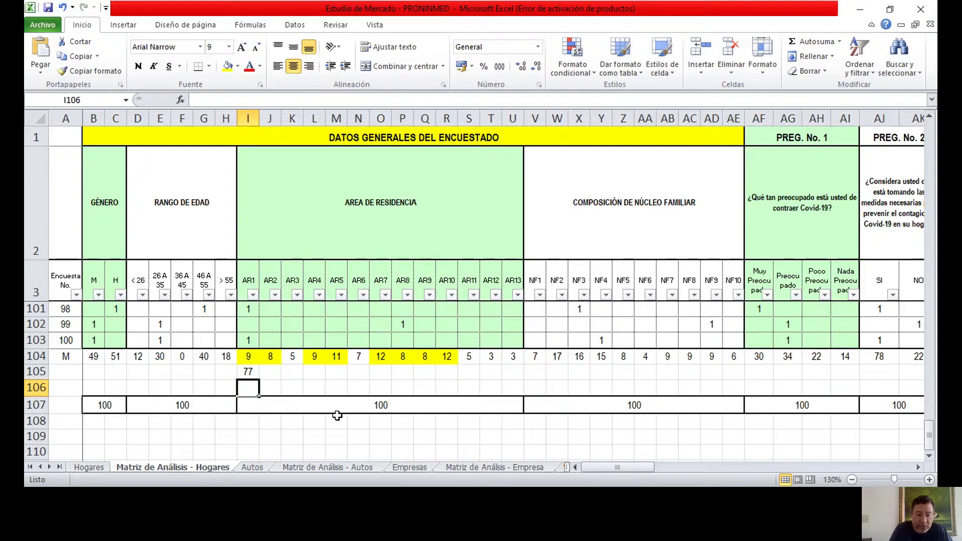
# Examine the area headings AR1 to AR13 and the counts in I104:R104 of the AREA DE RESIDENCIA section
pyautogui.moveTo(247, 277); pyautogui.dragTo(510, 276)
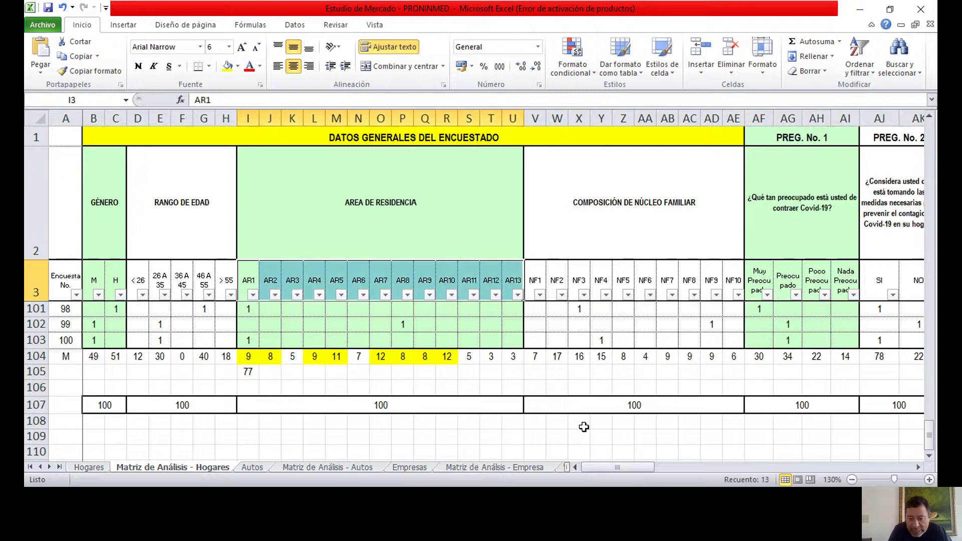
pyautogui.click(580, 425)
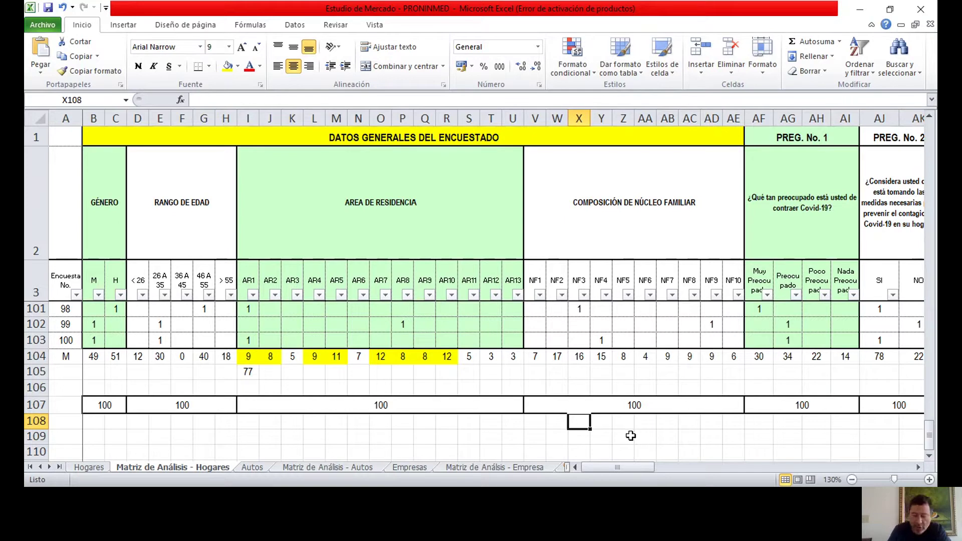
pyautogui.click(292, 386)
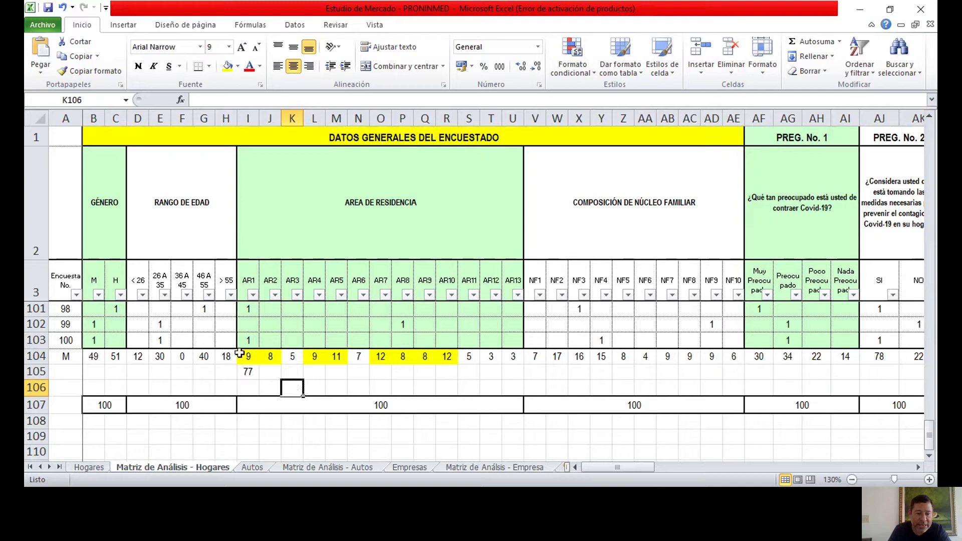
pyautogui.moveTo(247, 357); pyautogui.dragTo(446, 359)
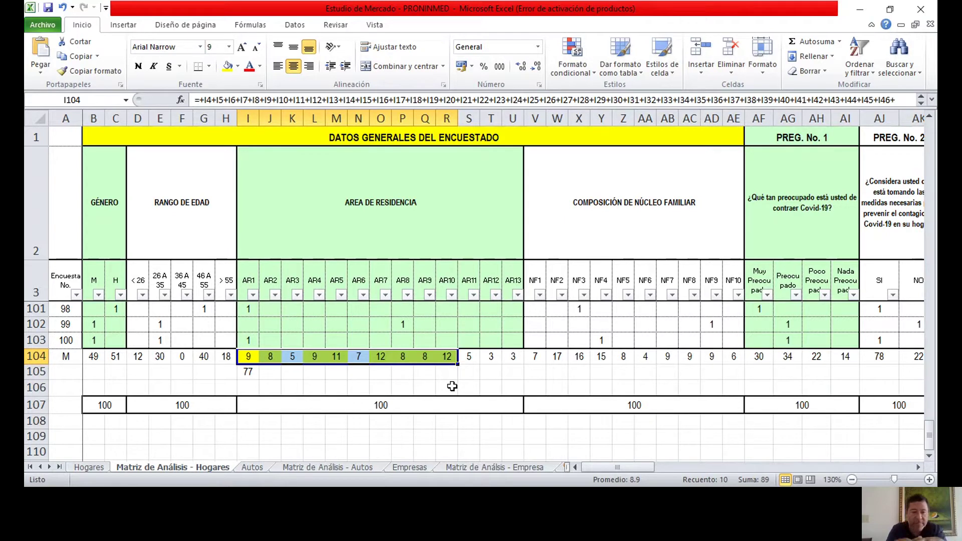
pyautogui.click(452, 386)
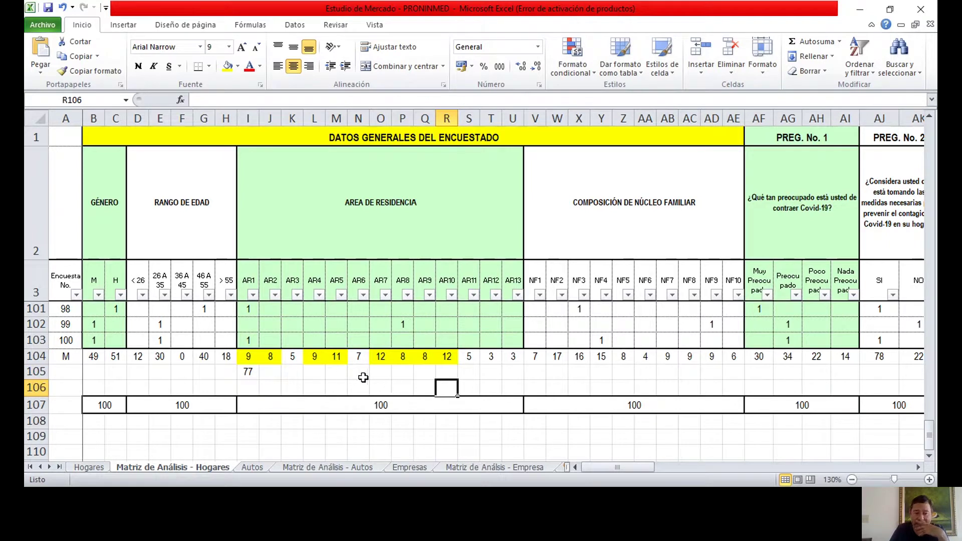
# Examine the RANGO DE EDAD counts for the groups from 26 years upward in E104:H104
pyautogui.click(270, 385)
pyautogui.moveTo(160, 356); pyautogui.dragTo(218, 356)
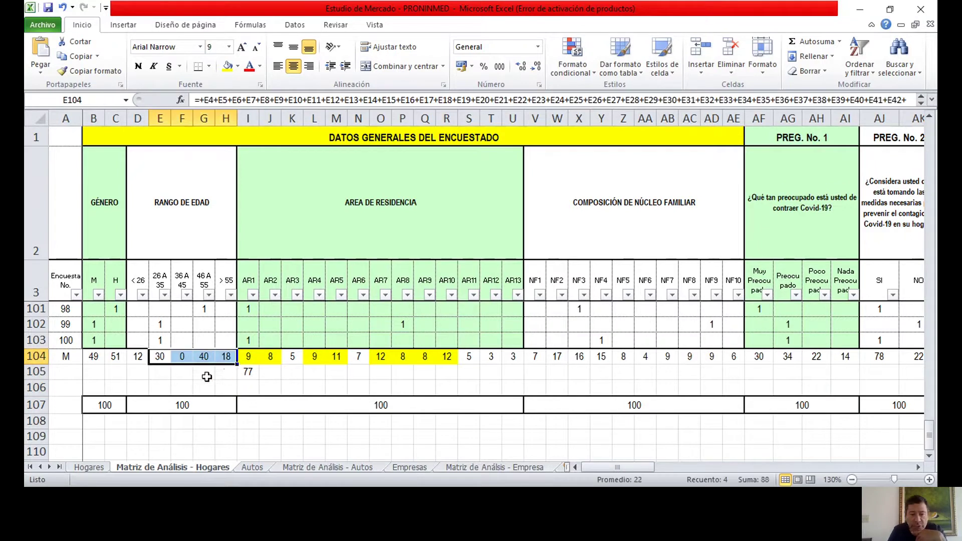
pyautogui.click(179, 372)
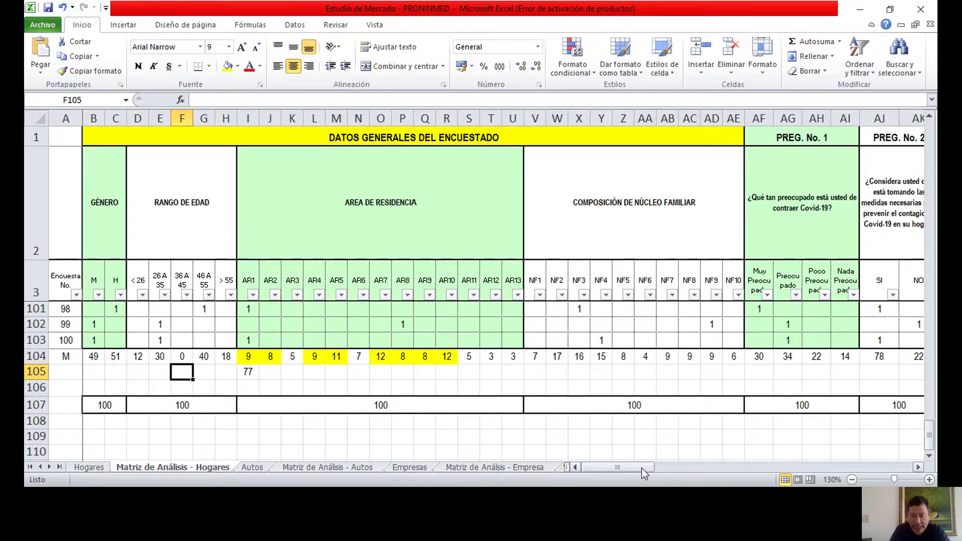
# Check the NF category meanings on the Hogares sheet and fill the NF3 and NF4 counts in X104:Y104 with red
pyautogui.moveTo(641, 468); pyautogui.dragTo(688, 469)
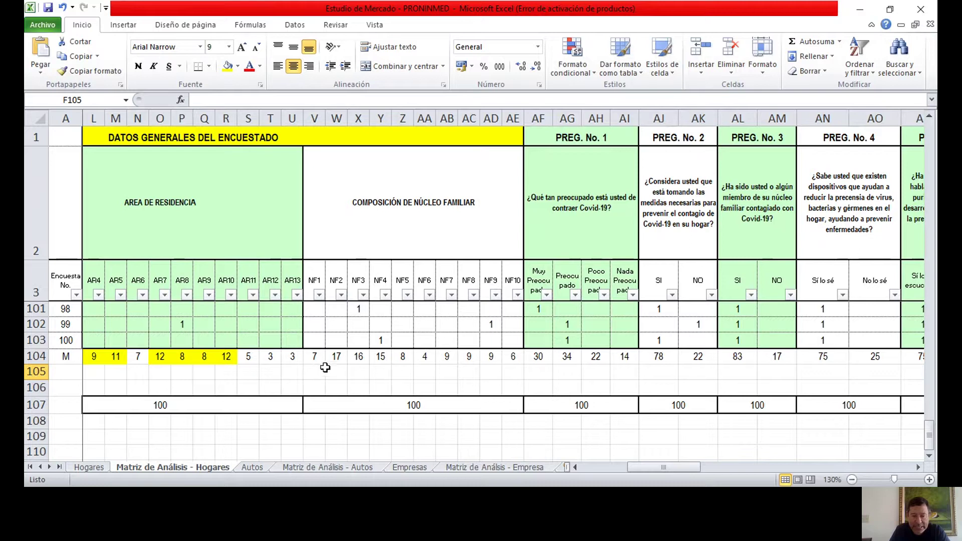
pyautogui.click(364, 355)
pyautogui.moveTo(366, 354); pyautogui.dragTo(382, 356)
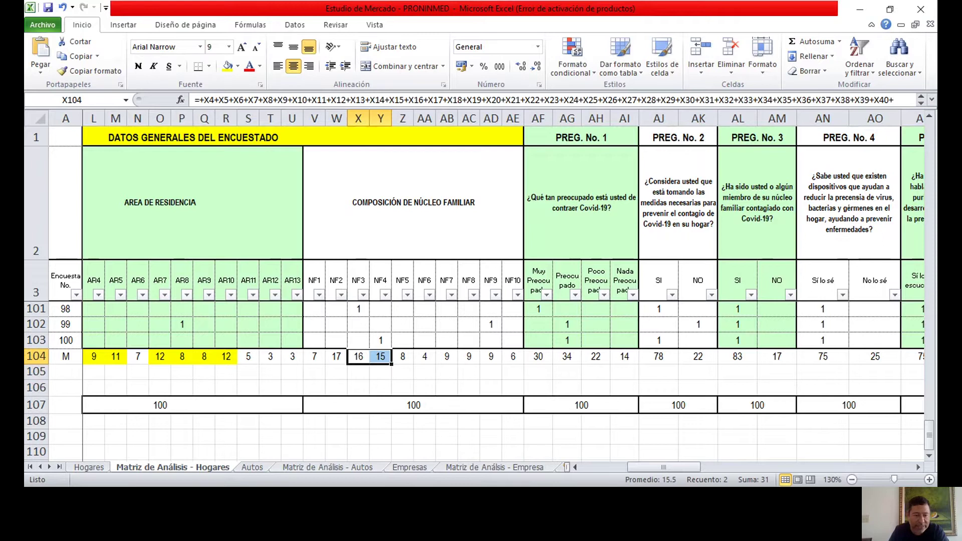
pyautogui.click(89, 466)
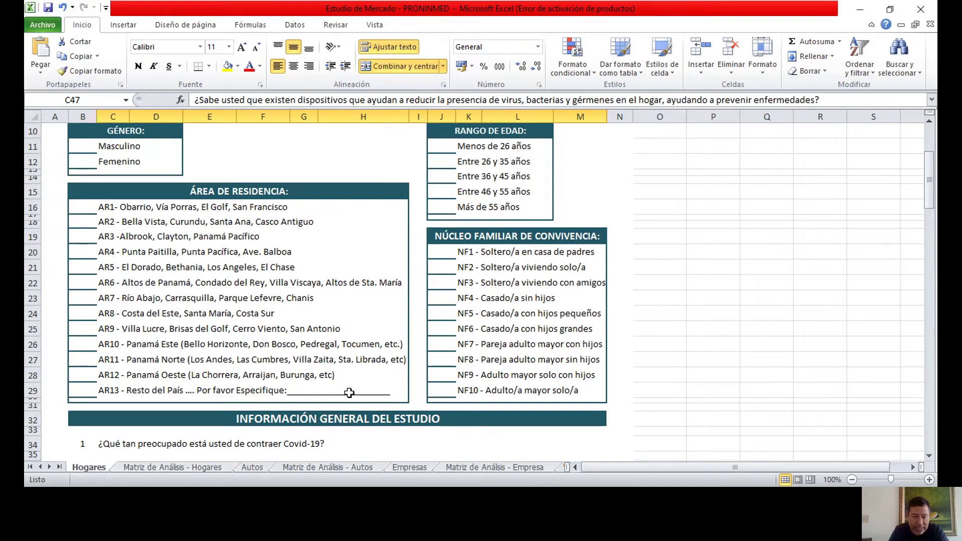
pyautogui.click(157, 467)
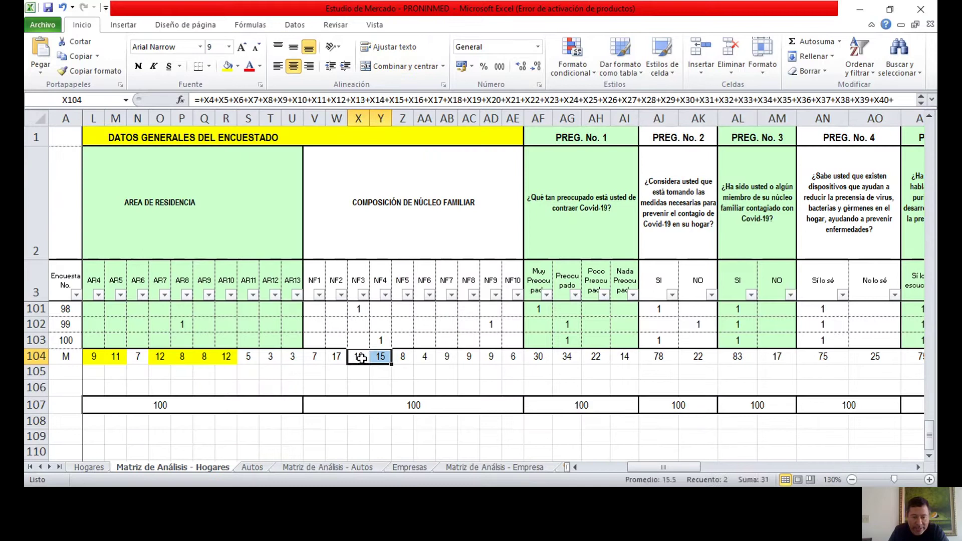
pyautogui.click(238, 66)
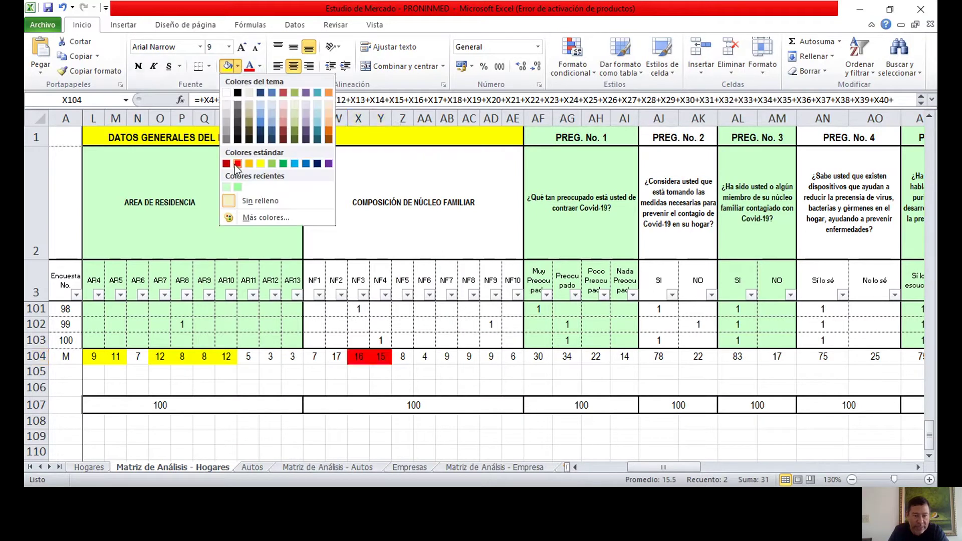
pyautogui.click(238, 164)
pyautogui.click(402, 372)
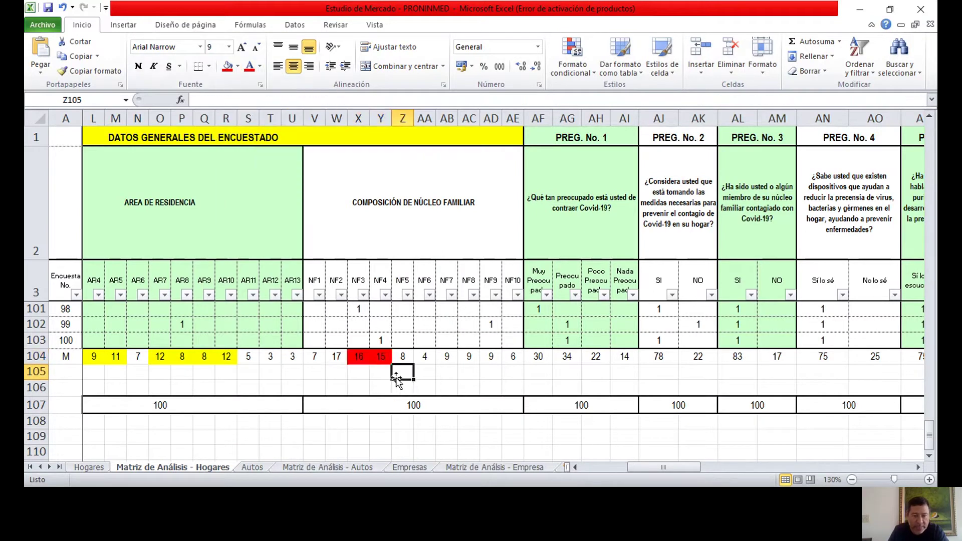
# Extend the red fill to the NF2 count so that W104:Y104 share the same colour
pyautogui.click(351, 373)
pyautogui.moveTo(337, 358); pyautogui.dragTo(381, 358)
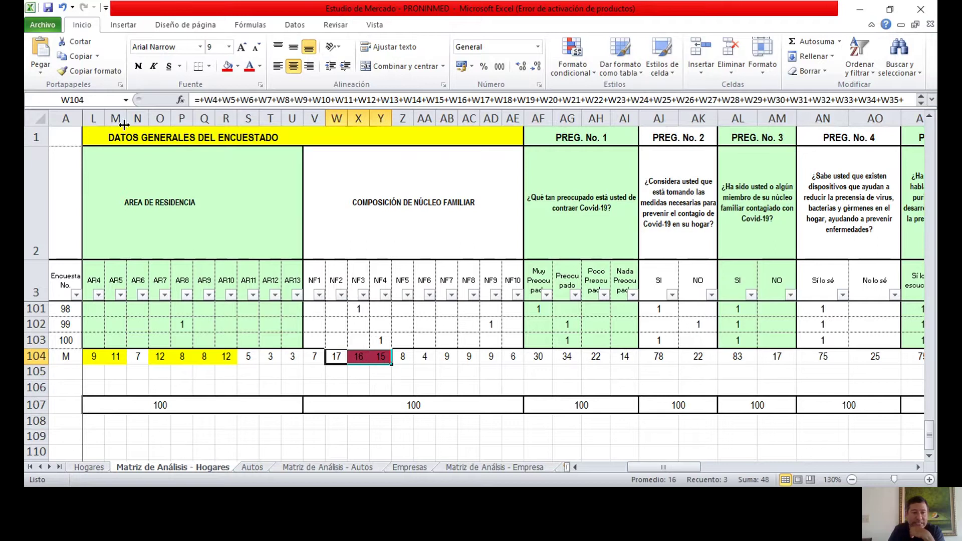
pyautogui.click(227, 66)
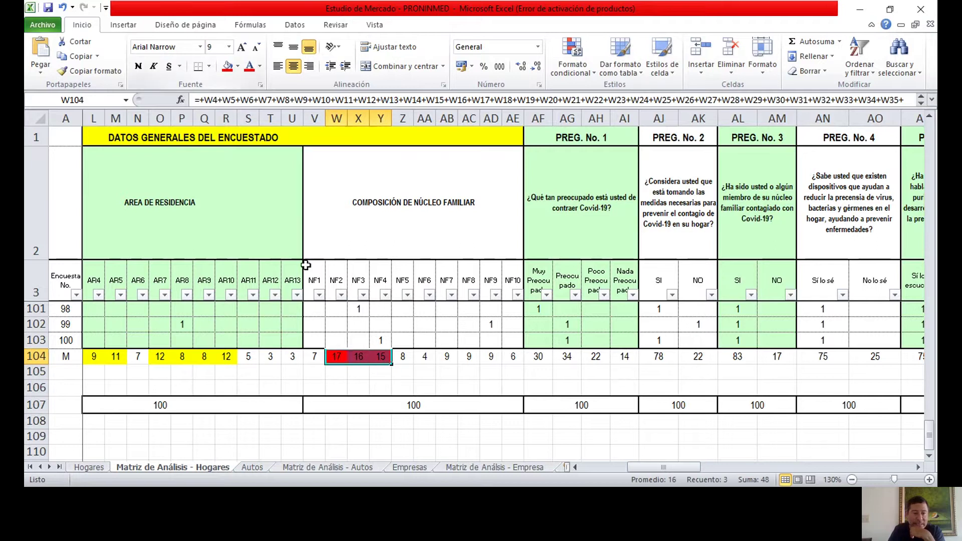
# Compare the red NF2 to NF4 counts with the NÚCLEO FAMILIAR DE CONVIVENCIA categories on the Hogares sheet
pyautogui.click(90, 468)
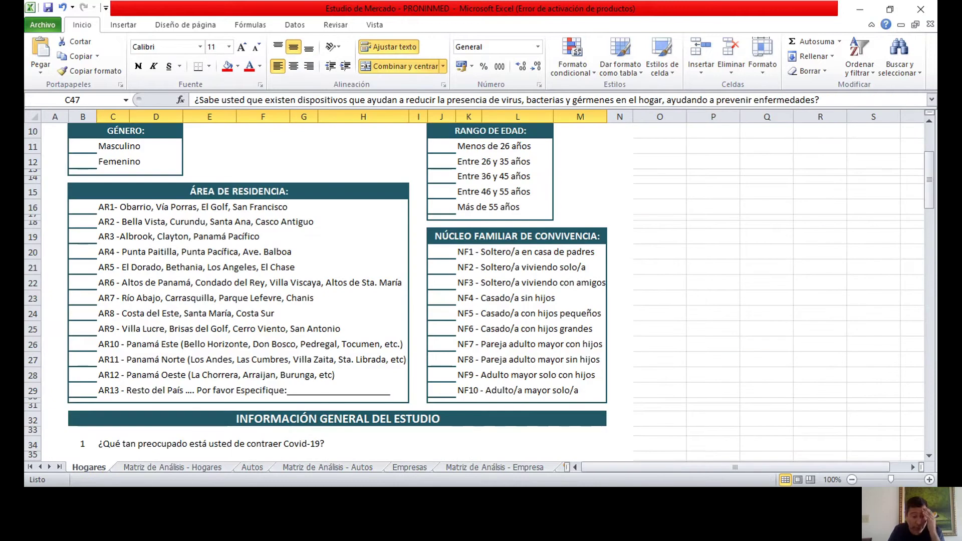
pyautogui.click(157, 469)
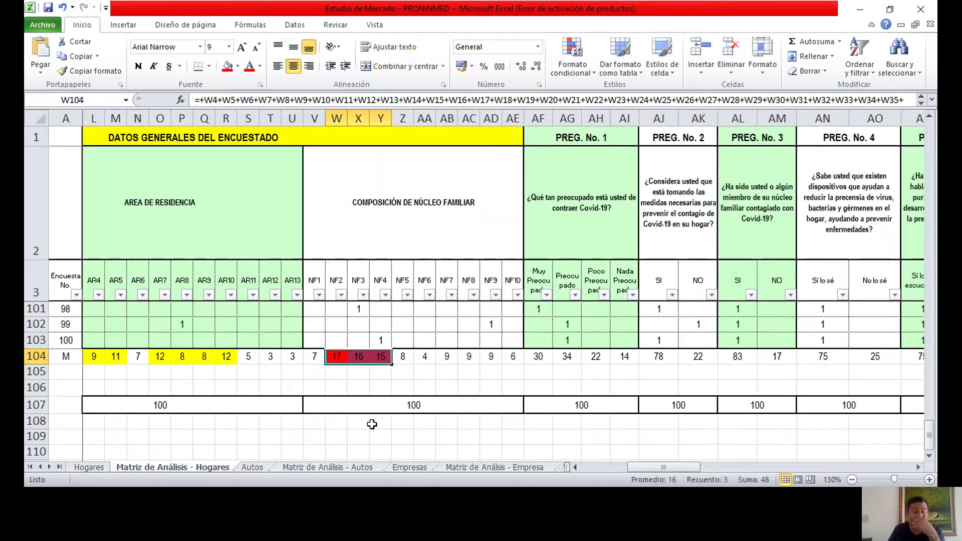
pyautogui.click(373, 420)
pyautogui.click(443, 434)
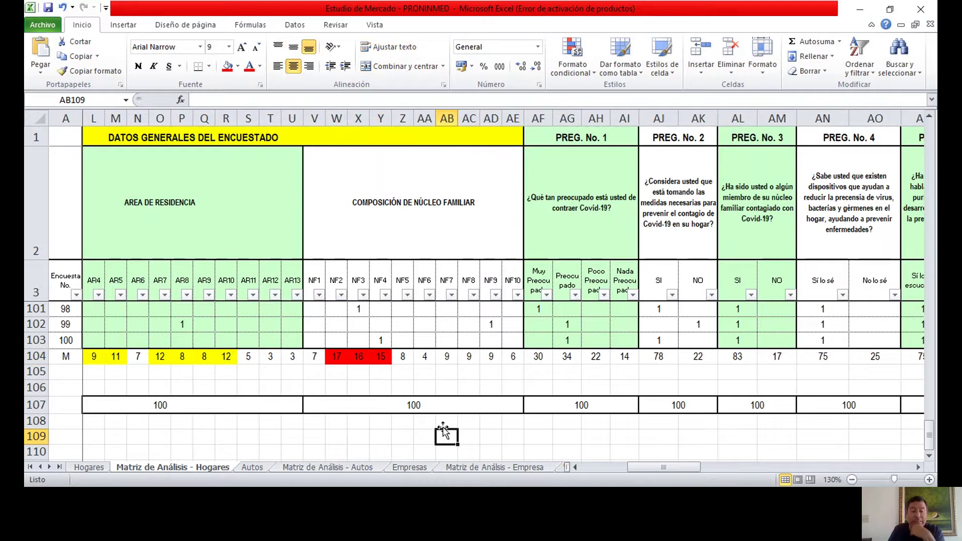
pyautogui.moveTo(335, 357); pyautogui.dragTo(377, 356)
pyautogui.click(376, 373)
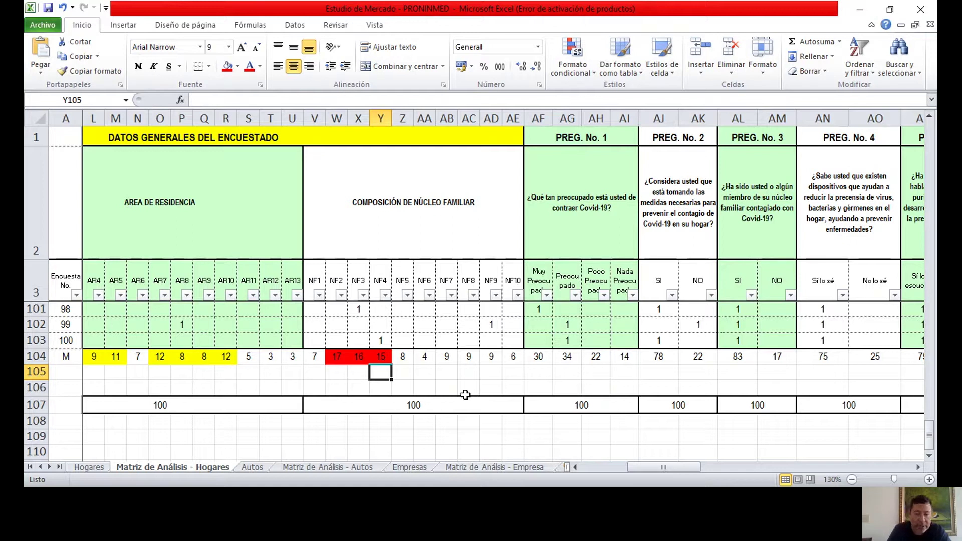
# Review the family categories on the Hogares sheet and fill the NF5 to NF10 counts in Z104:AE104 with green
pyautogui.click(97, 467)
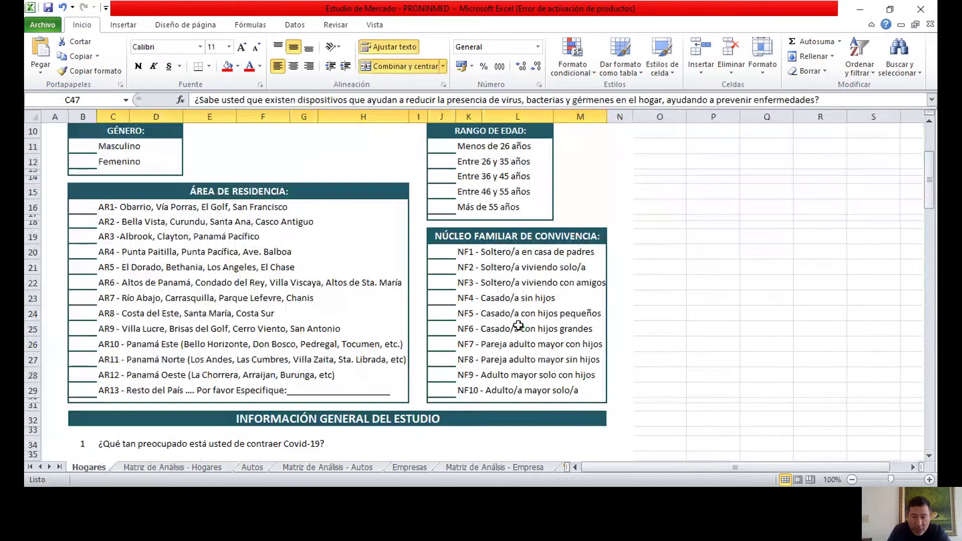
pyautogui.click(180, 469)
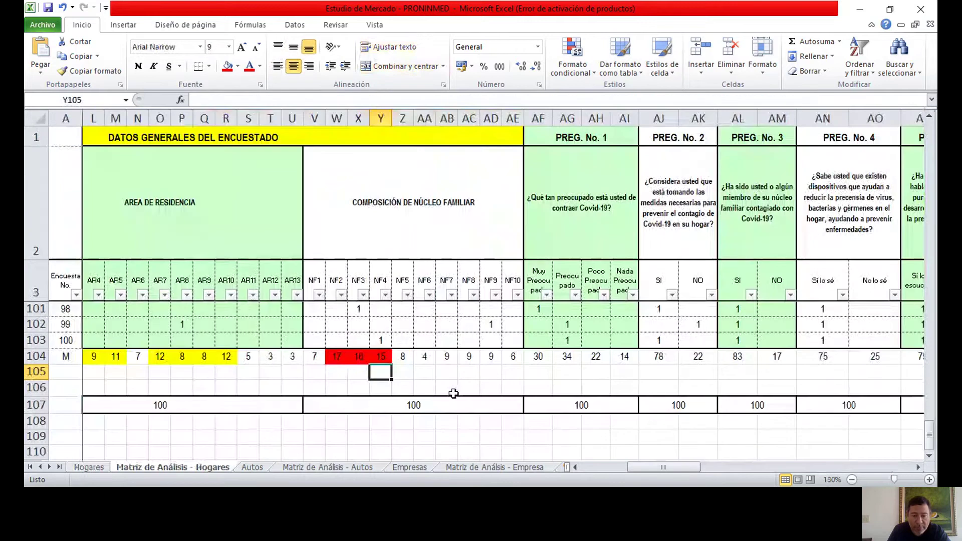
pyautogui.moveTo(403, 354); pyautogui.dragTo(504, 358)
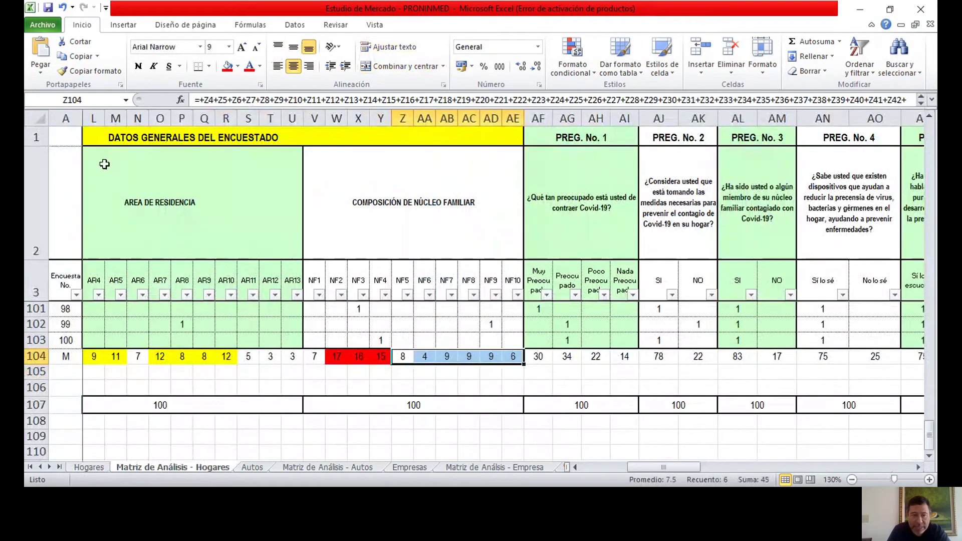
pyautogui.click(239, 68)
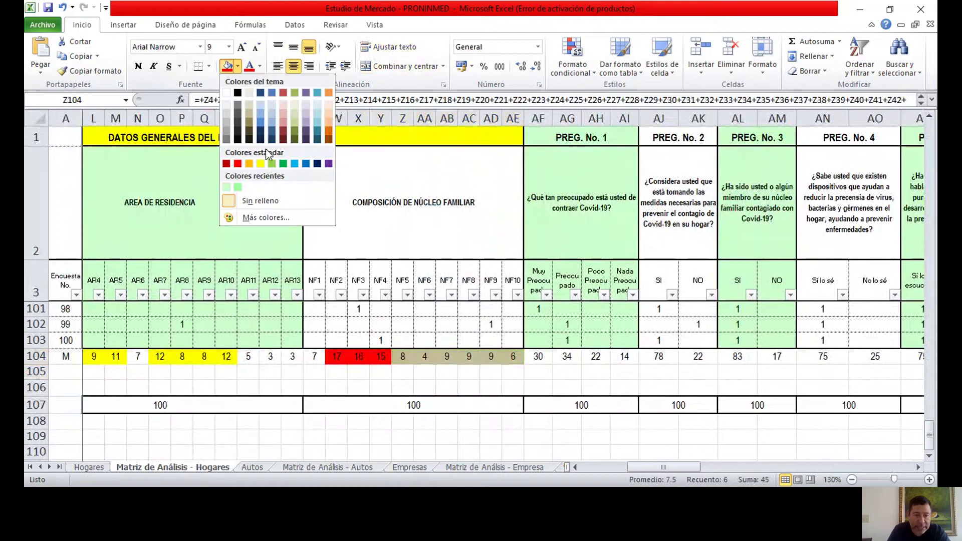
pyautogui.click(272, 156)
pyautogui.click(466, 371)
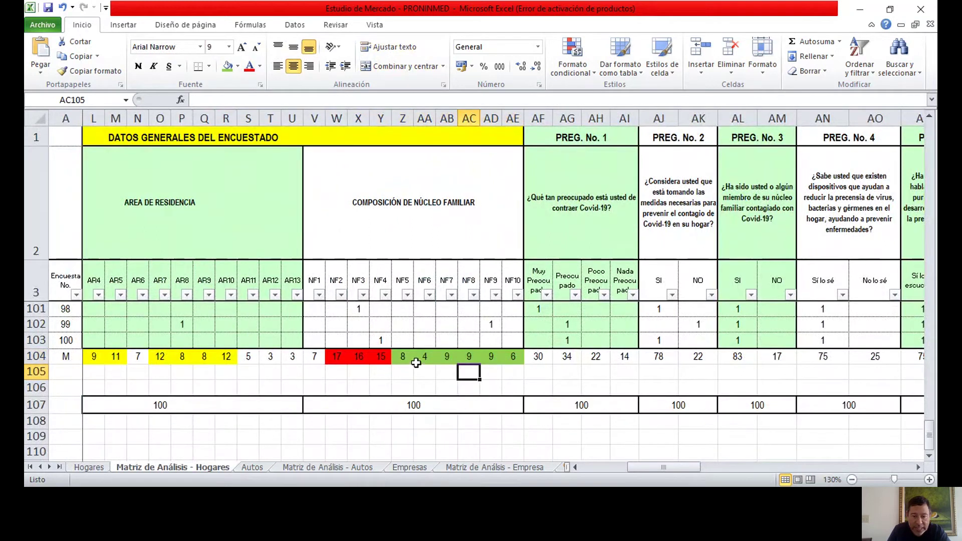
# Add up the green NF5 to NF10 counts by selecting Z104:AE104 and enter 45% in cell Z105
pyautogui.moveTo(403, 356); pyautogui.dragTo(505, 358)
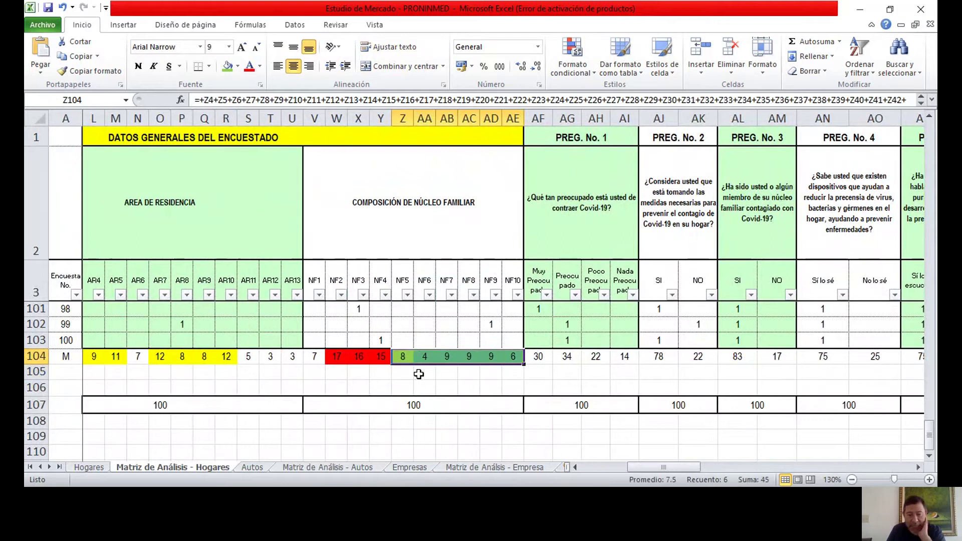
pyautogui.click(399, 373)
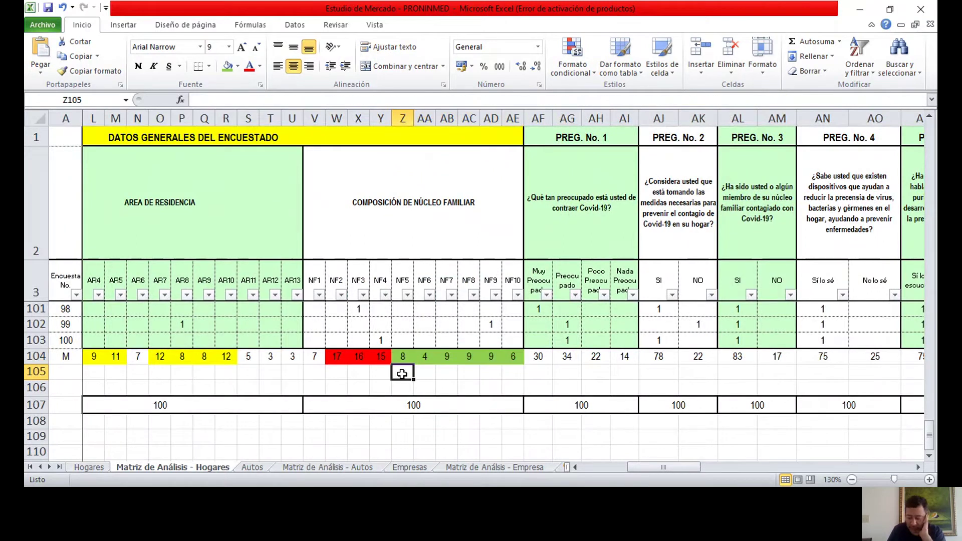
pyautogui.write('45')
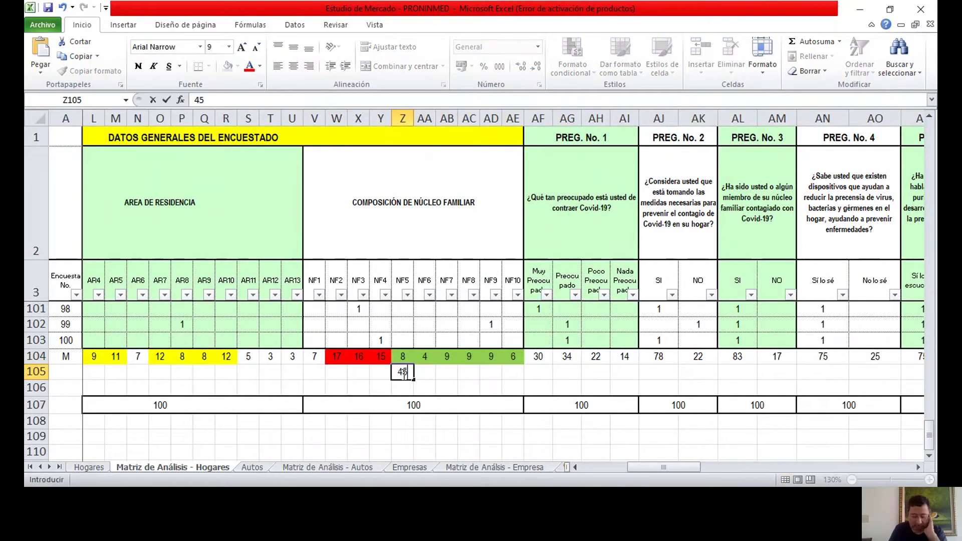
pyautogui.write('%')
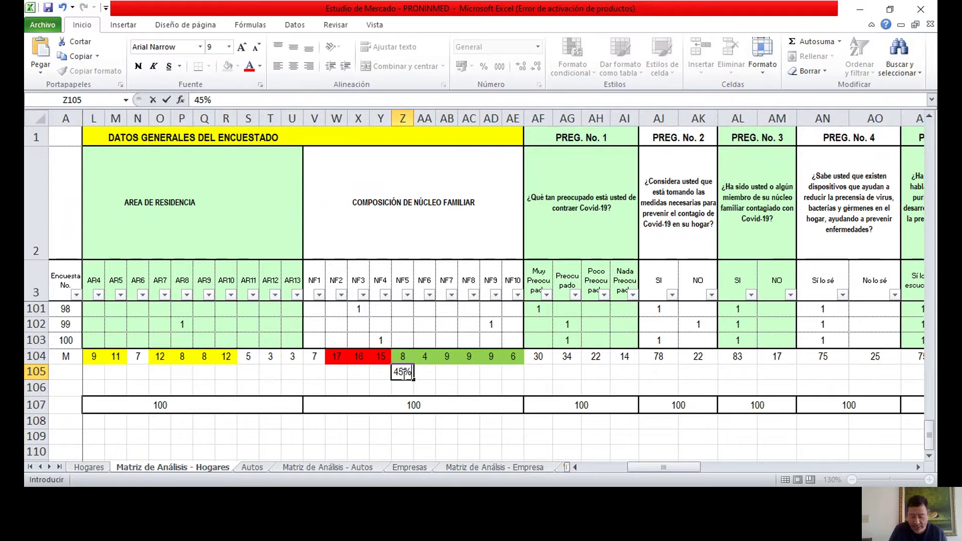
pyautogui.press('Return')
pyautogui.click(437, 373)
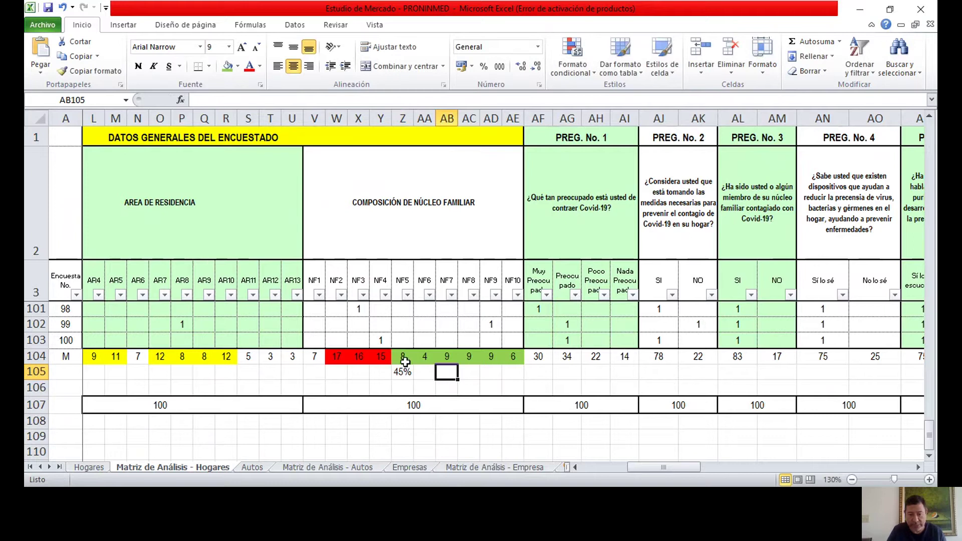
pyautogui.moveTo(402, 356); pyautogui.dragTo(519, 357)
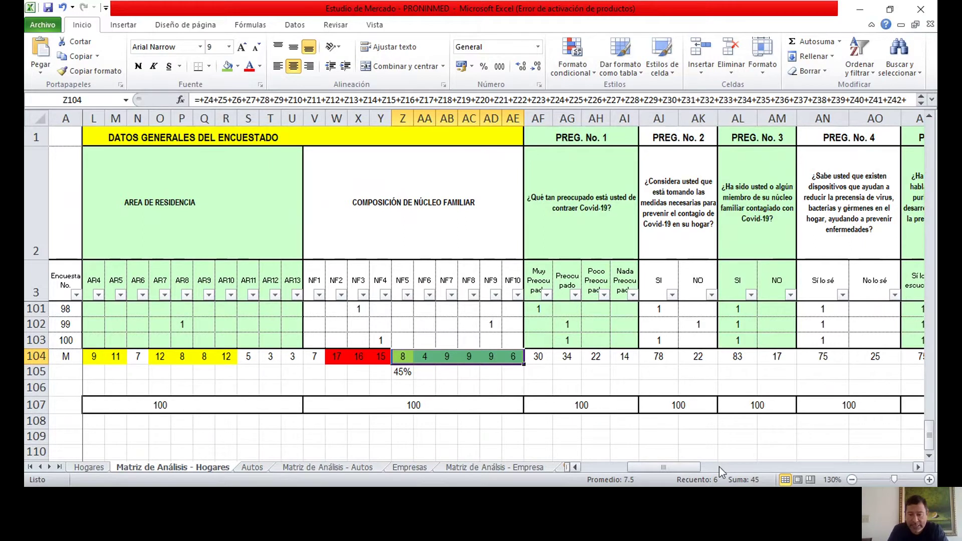
# Examine the PREG. No. 1 counts in AF104:AI104, comparing the three worried groups with the Nada Preocupado group
pyautogui.moveTo(701, 466)
pyautogui.mouseDown()
pyautogui.moveTo(791, 469)
pyautogui.moveTo(700, 467)
pyautogui.mouseUp()
pyautogui.click(447, 372)
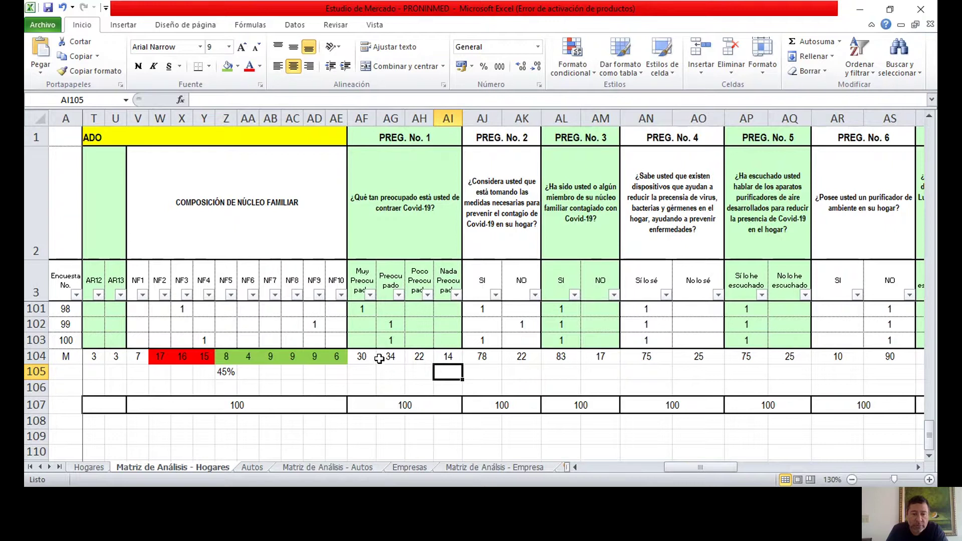
pyautogui.moveTo(367, 357); pyautogui.dragTo(387, 359)
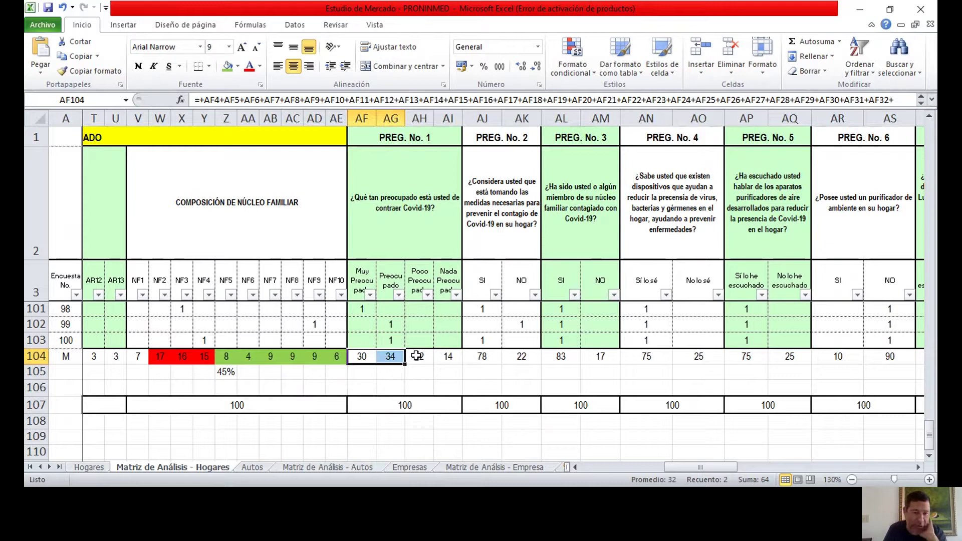
pyautogui.click(446, 356)
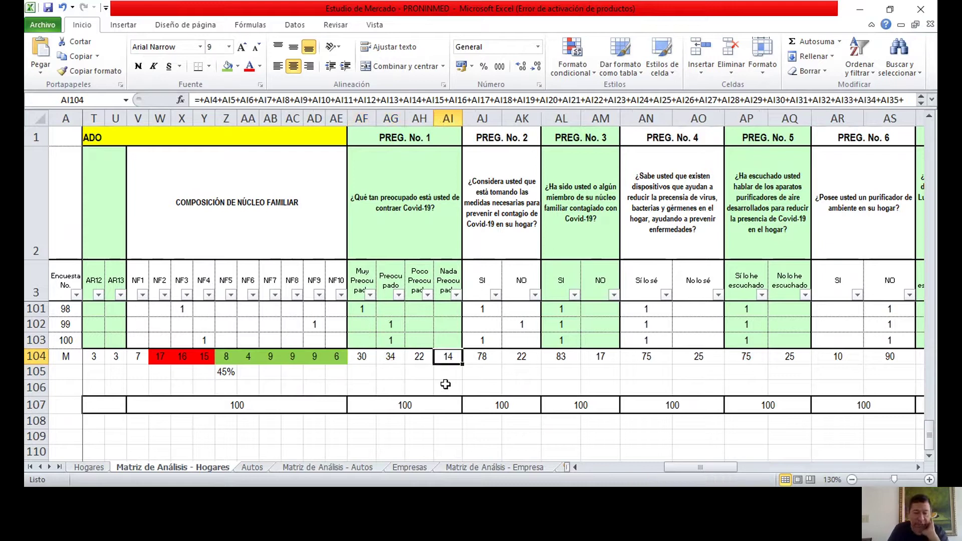
pyautogui.moveTo(418, 357); pyautogui.dragTo(362, 356)
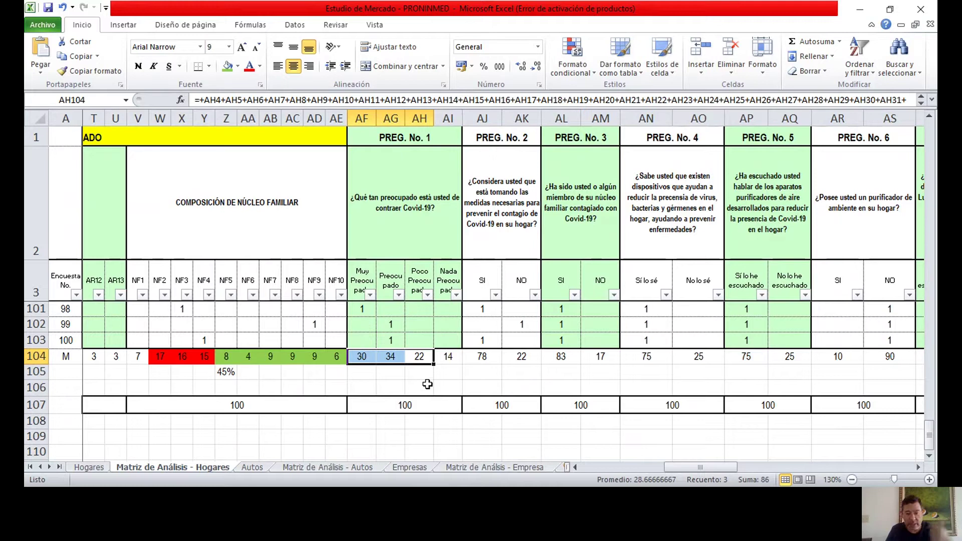
pyautogui.click(427, 384)
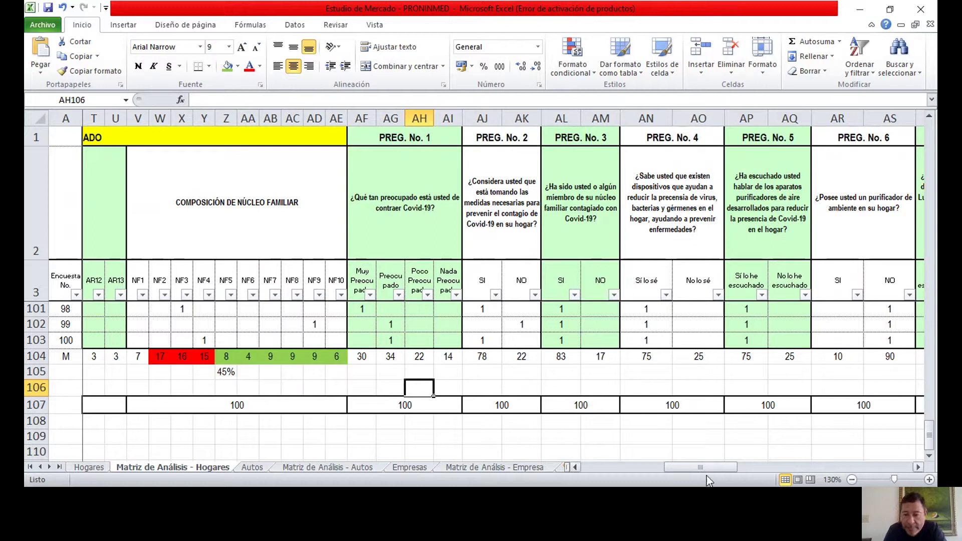
# Correct the spelling of "presencia" in the PREG. No. 4 question in cell AN2
pyautogui.moveTo(706, 467); pyautogui.dragTo(724, 467)
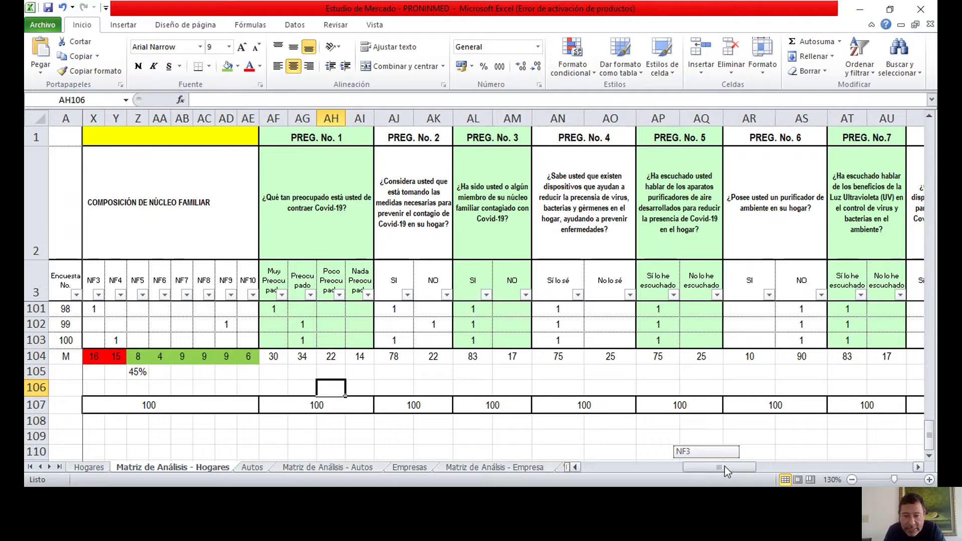
pyautogui.moveTo(724, 466); pyautogui.dragTo(724, 466)
pyautogui.doubleClick(582, 205)
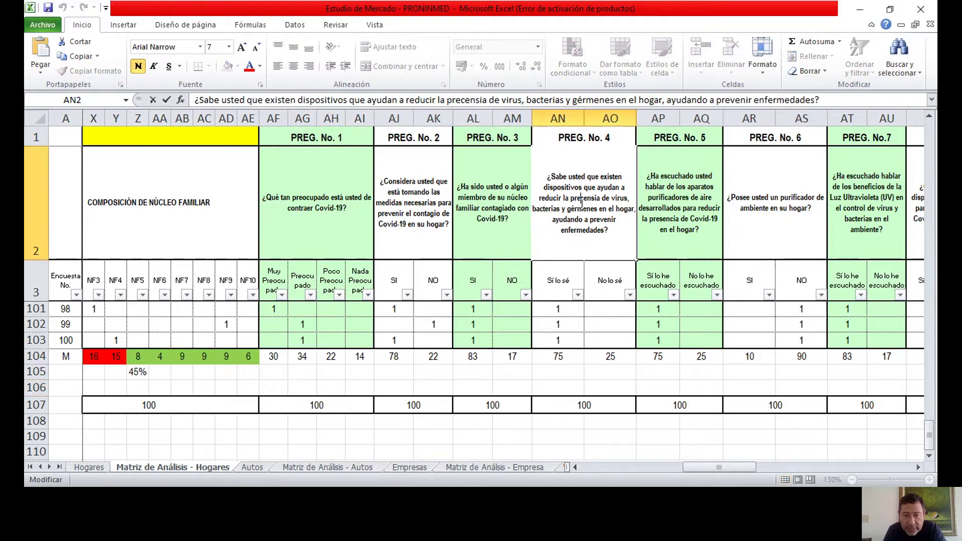
pyautogui.press('BackSpace')
pyautogui.write('senc')
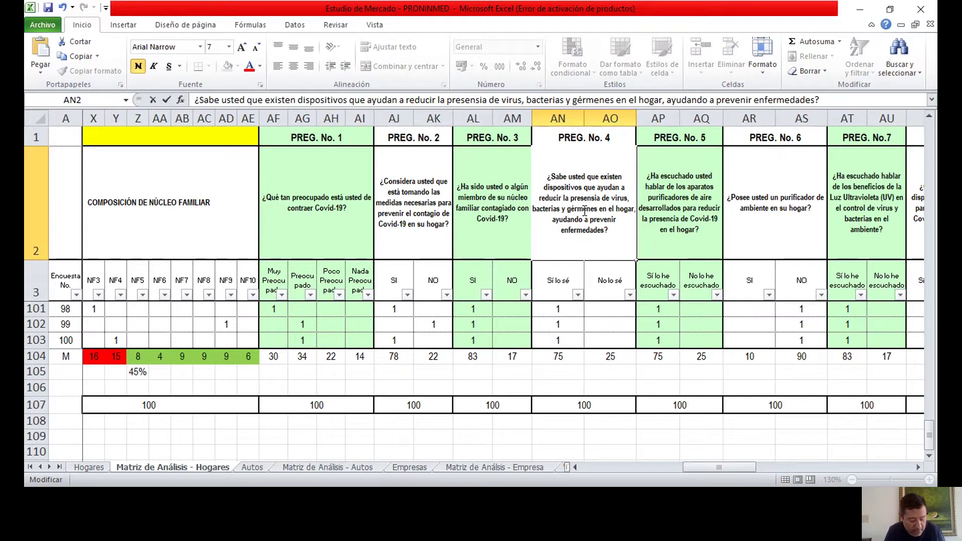
pyautogui.press('Delete')
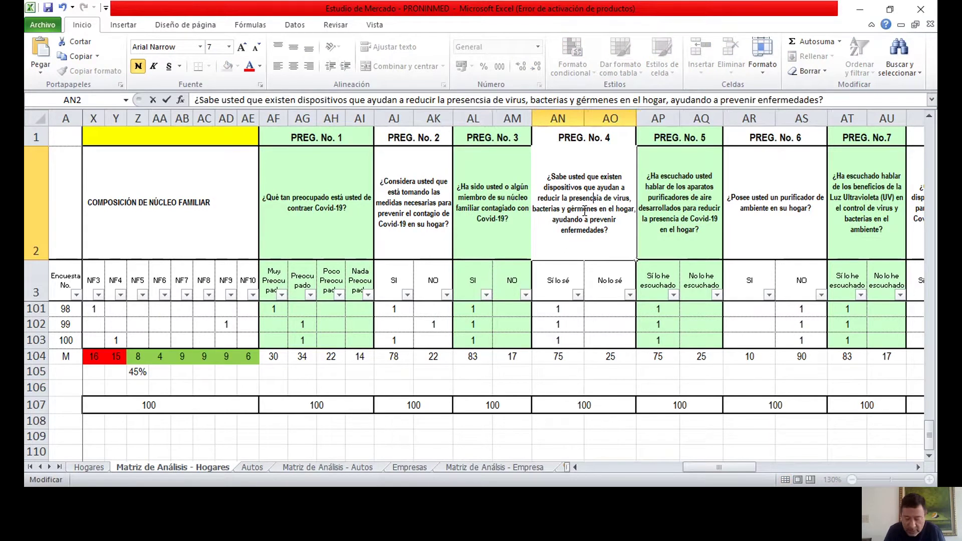
pyautogui.write('c')
pyautogui.press('Return')
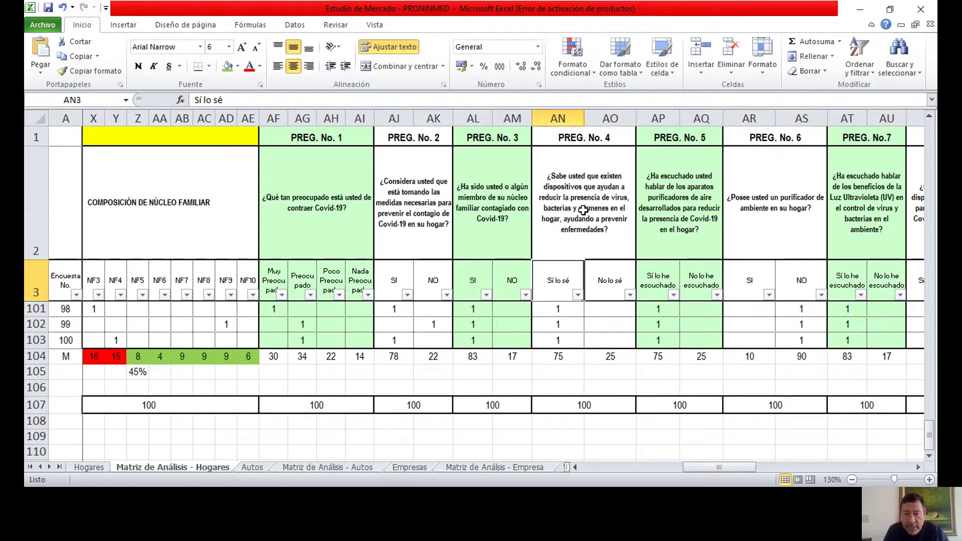
# Filter the PREG. No. 18 "Sí lo consideraría" column to show only the surveys marked 1
pyautogui.click(604, 438)
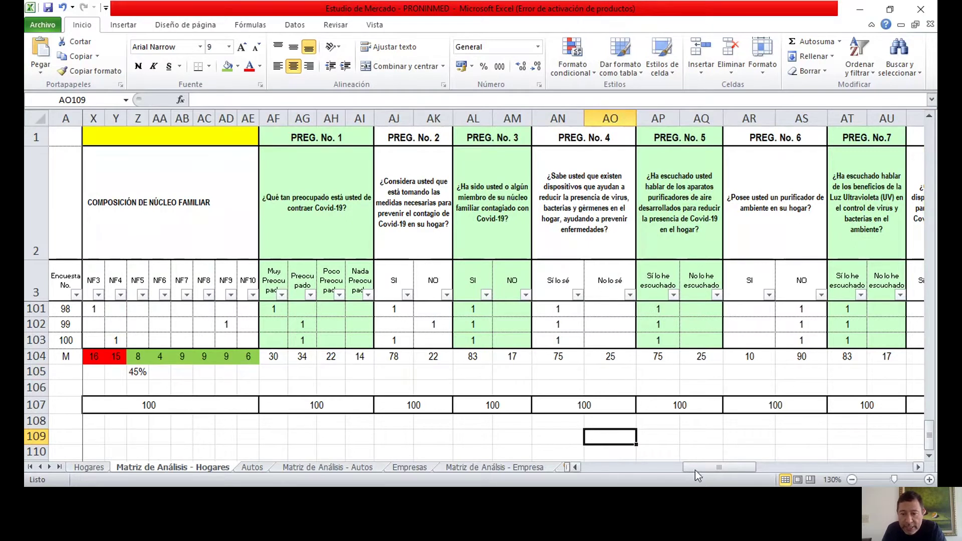
pyautogui.moveTo(707, 470); pyautogui.dragTo(728, 466)
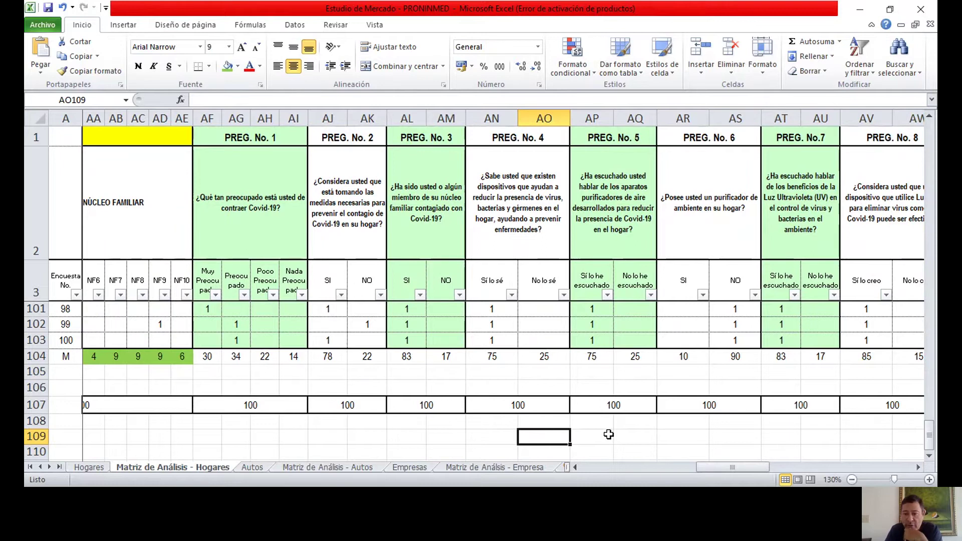
pyautogui.moveTo(726, 467); pyautogui.dragTo(850, 467)
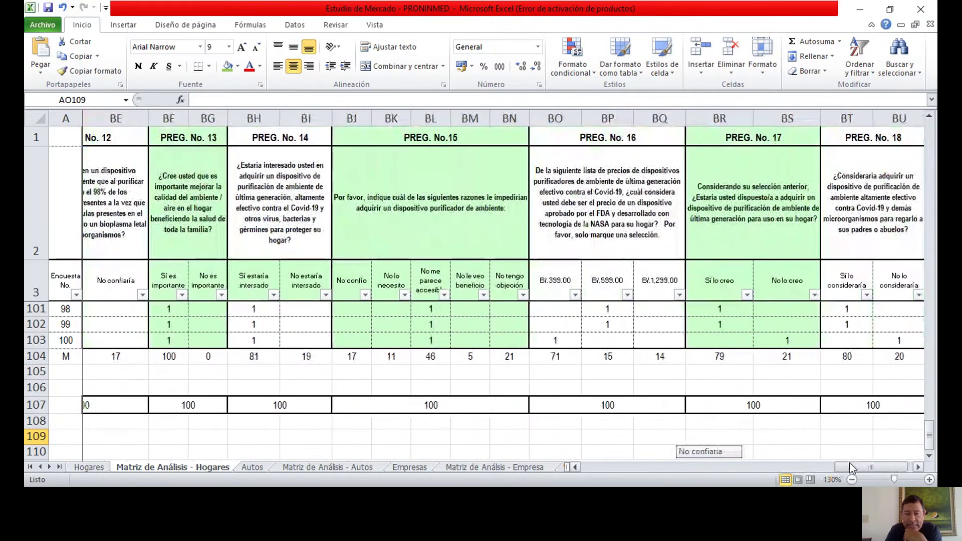
pyautogui.moveTo(850, 467); pyautogui.dragTo(859, 467)
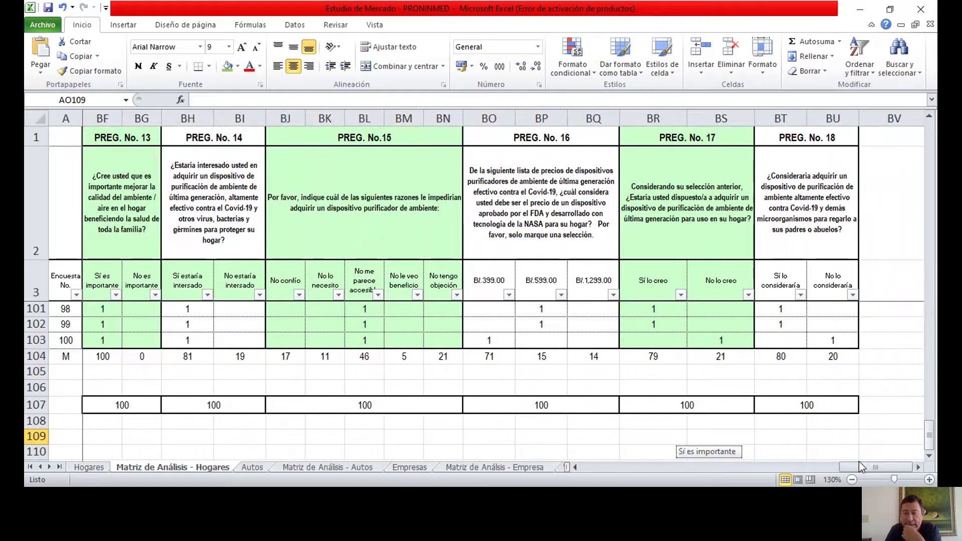
pyautogui.moveTo(858, 467); pyautogui.dragTo(859, 460)
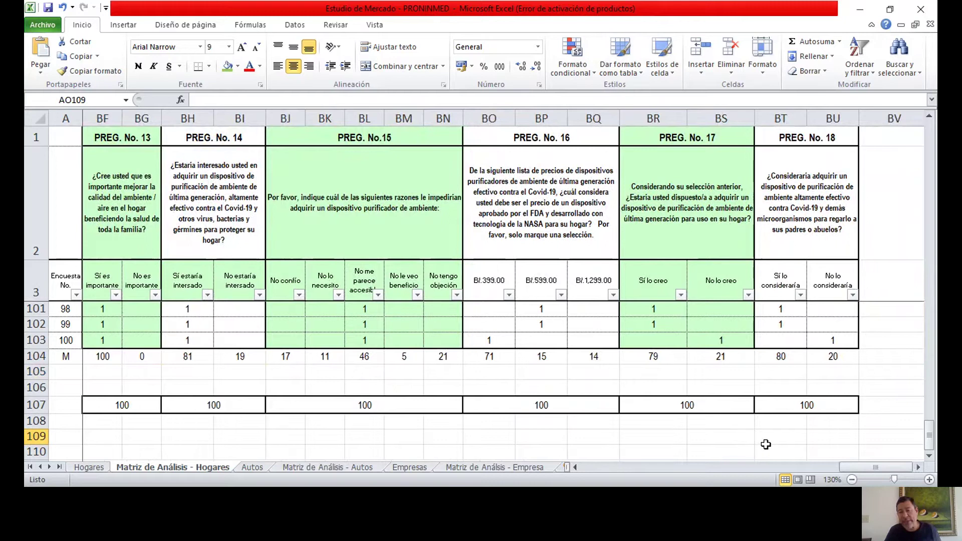
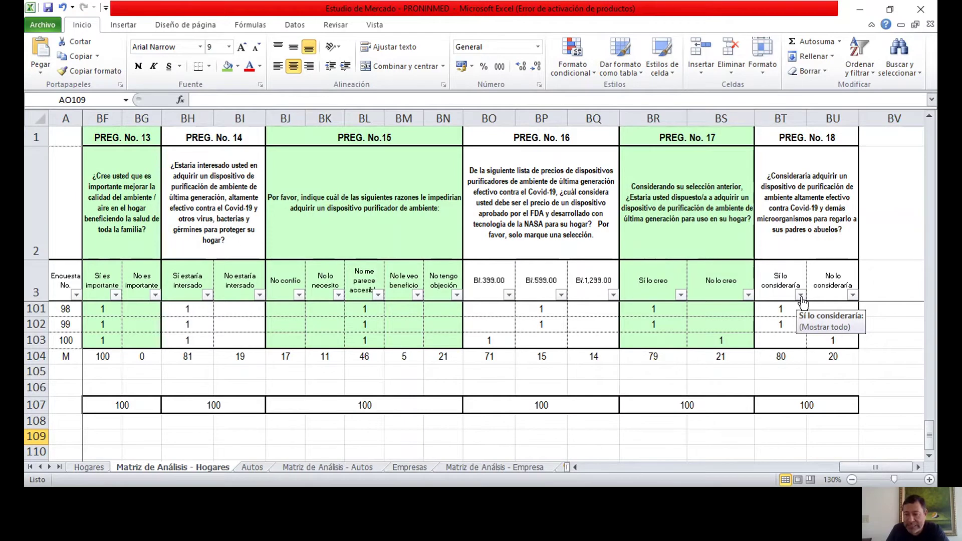
pyautogui.click(800, 296)
pyautogui.click(668, 147)
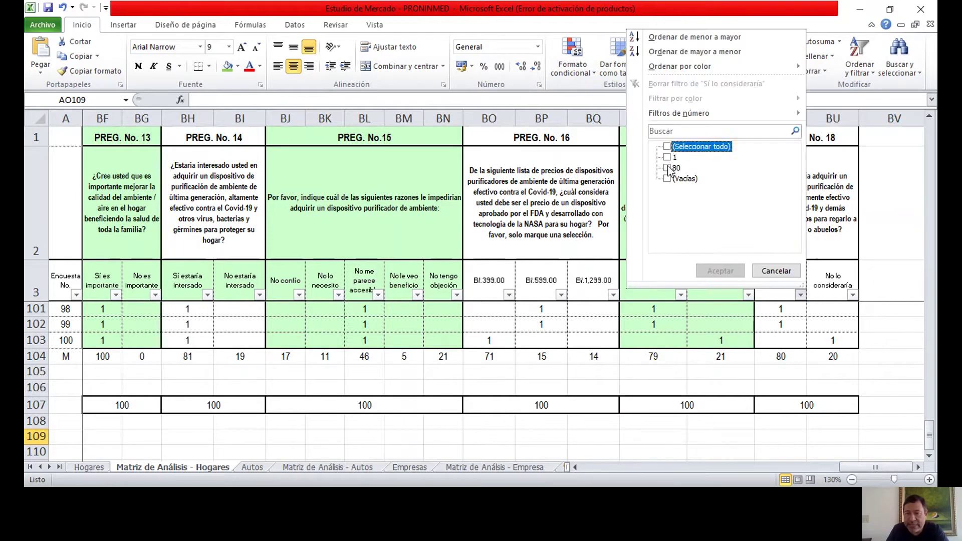
pyautogui.click(667, 157)
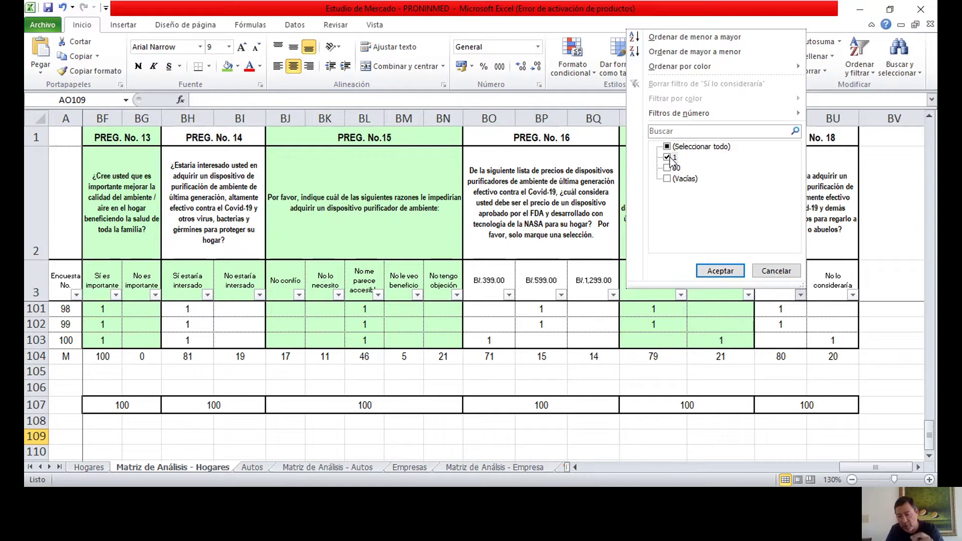
pyautogui.click(724, 271)
# Subtotal the filtered M gender answers with AutoSum over B4:B105, placing the result in B106
pyautogui.scroll(3, 806, 442)
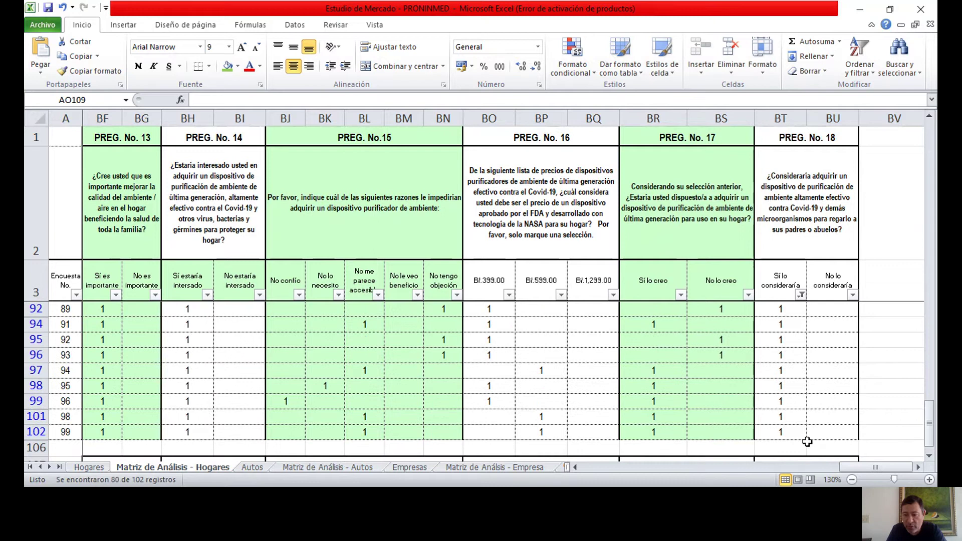
pyautogui.scroll(-2, 804, 439)
pyautogui.moveTo(870, 469); pyautogui.dragTo(557, 459)
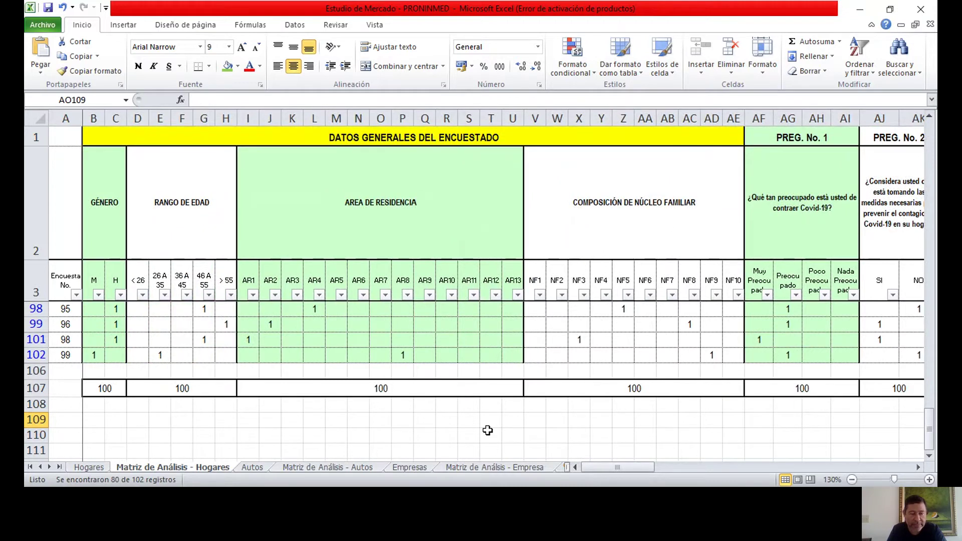
pyautogui.scroll(1, 487, 430)
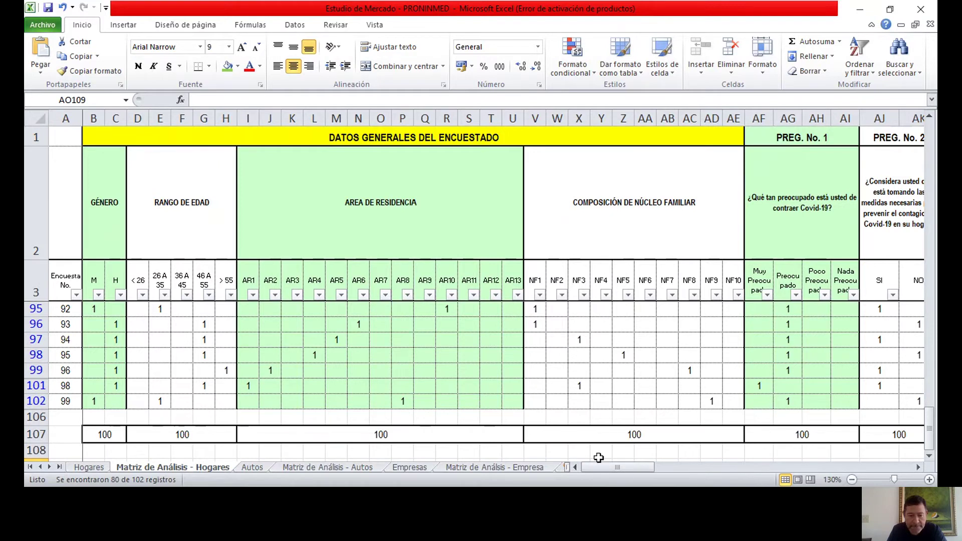
pyautogui.scroll(4, 102, 335)
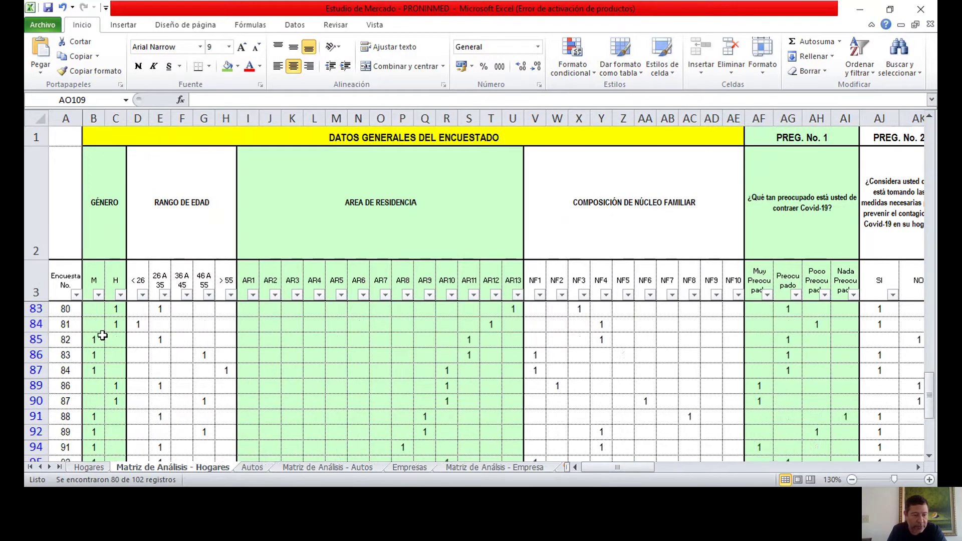
pyautogui.scroll(20, 103, 335)
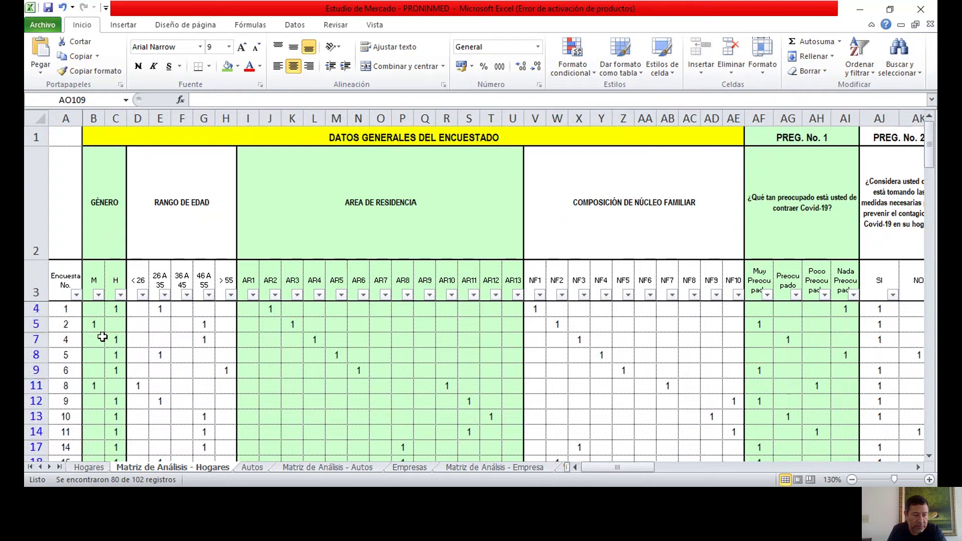
pyautogui.moveTo(92, 308); pyautogui.dragTo(97, 446)
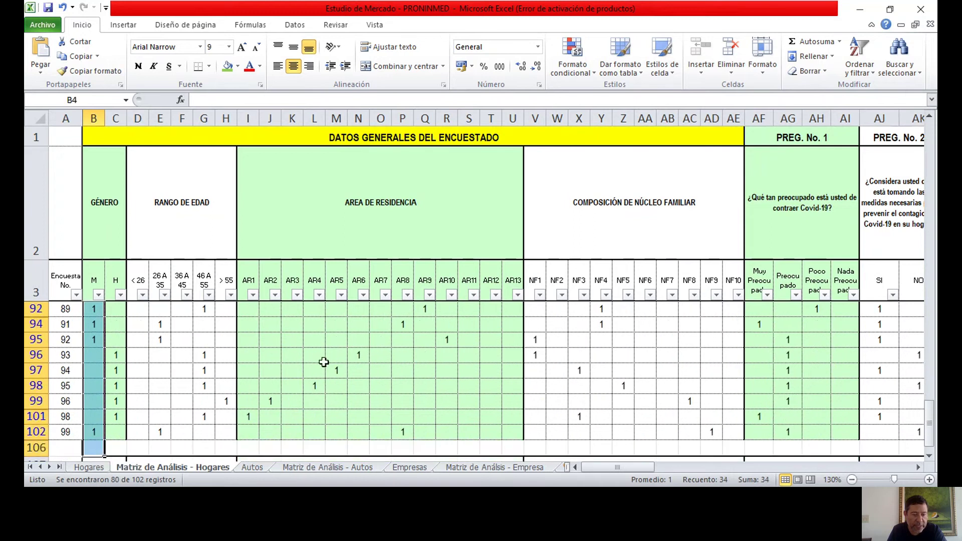
pyautogui.click(809, 42)
pyautogui.scroll(-10, 455, 336)
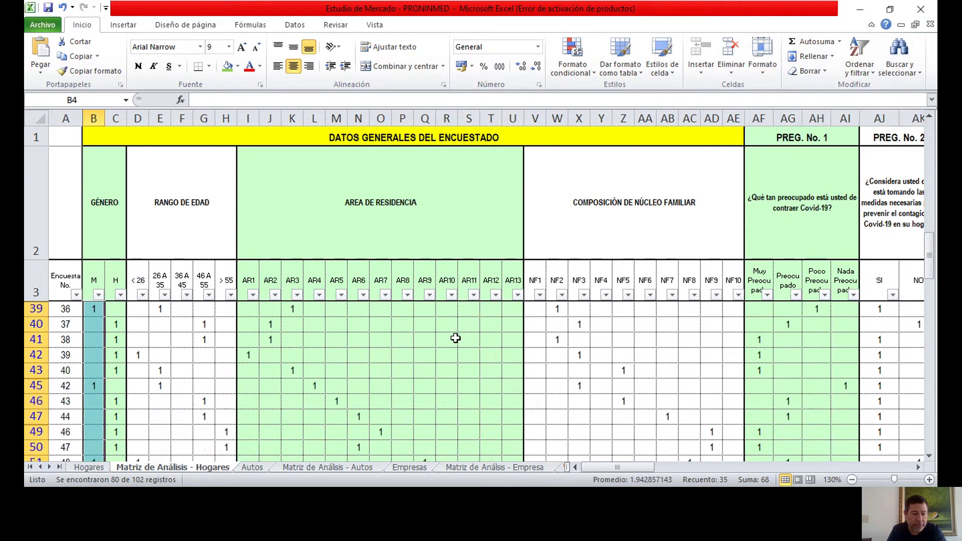
pyautogui.scroll(-20, 455, 338)
pyautogui.scroll(1, 455, 338)
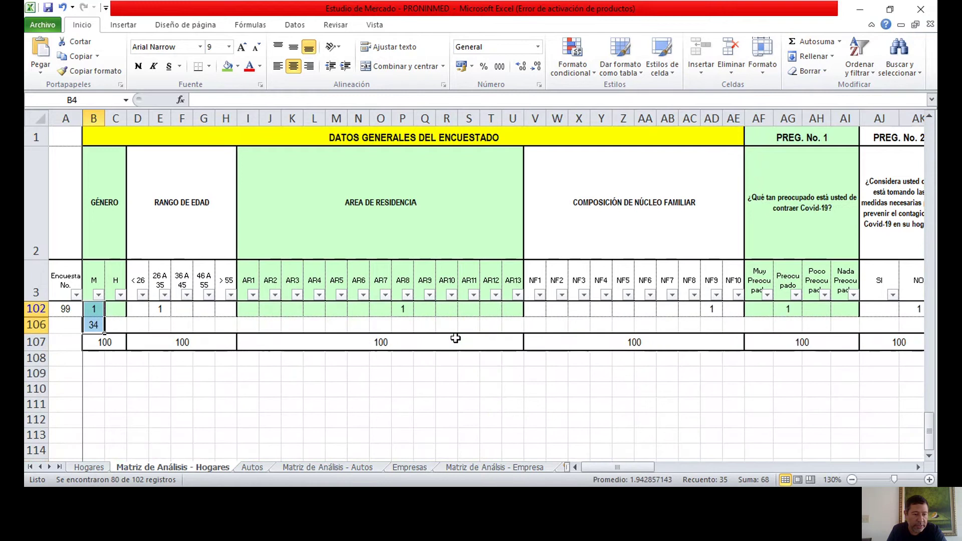
pyautogui.scroll(1, 455, 338)
pyautogui.click(424, 406)
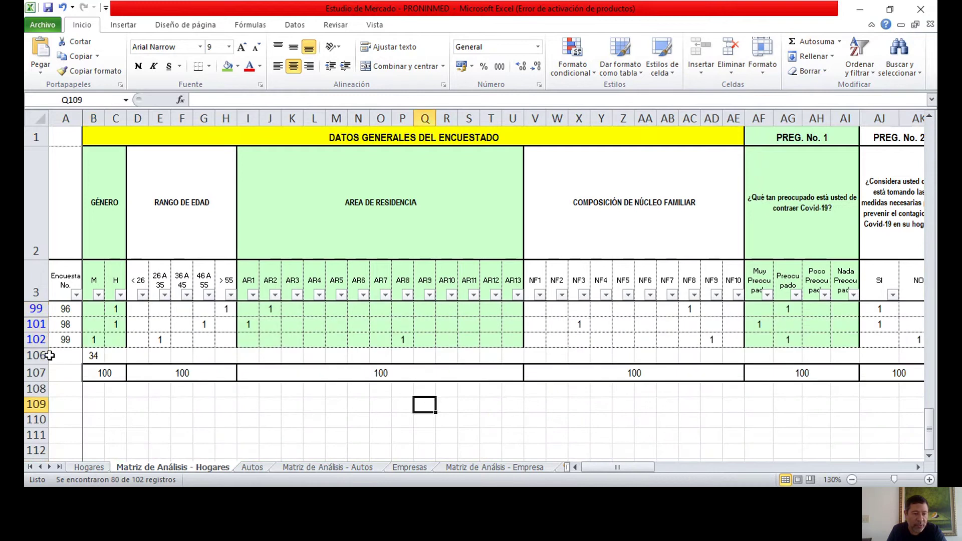
# Copy the B106 subtotal formula across row 106 through BU106, the last PREG. No. 18 column
pyautogui.click(93, 355)
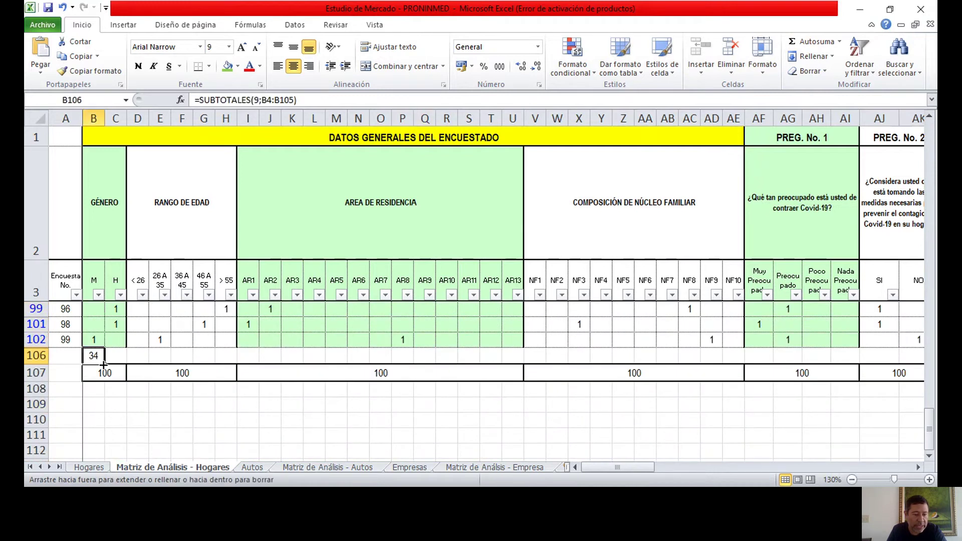
pyautogui.moveTo(104, 365); pyautogui.dragTo(929, 381)
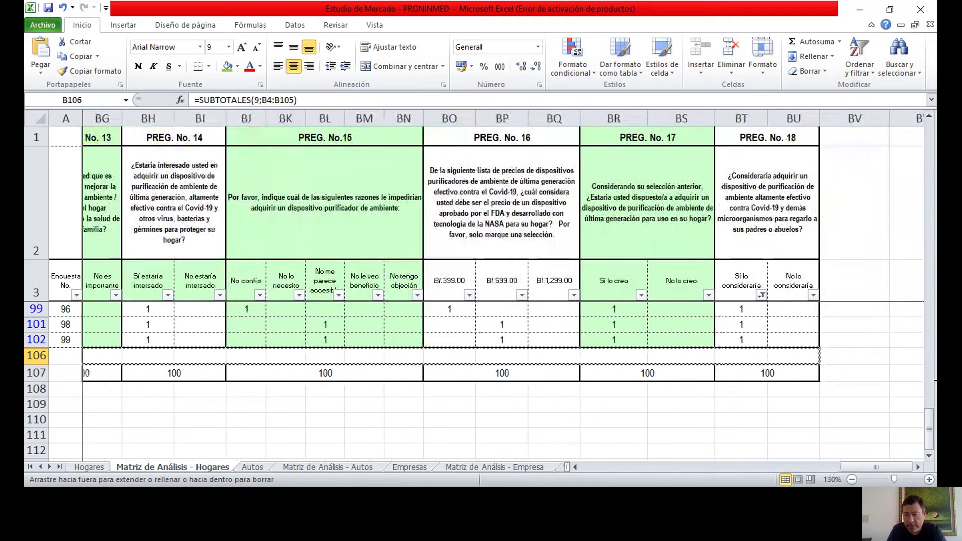
pyautogui.moveTo(821, 379); pyautogui.dragTo(821, 379)
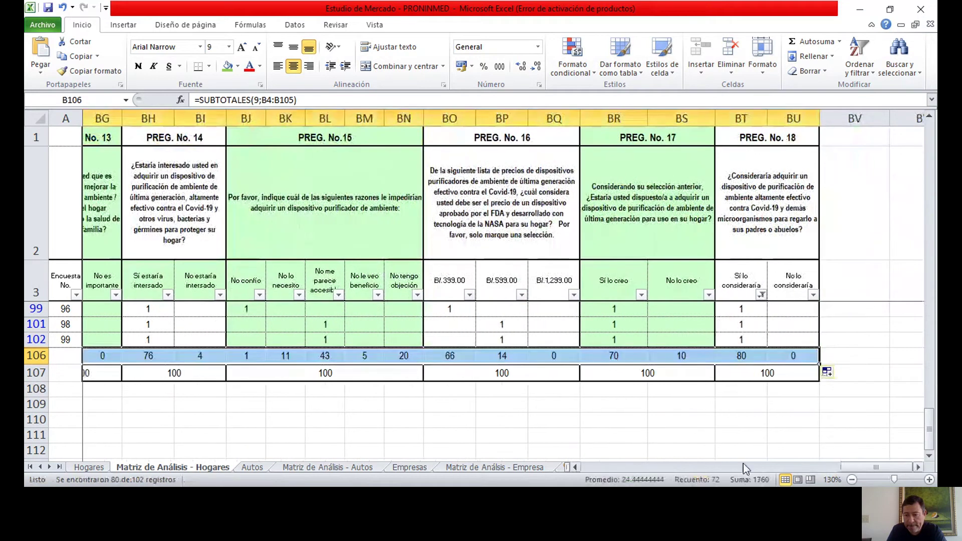
pyautogui.moveTo(846, 467); pyautogui.dragTo(349, 437)
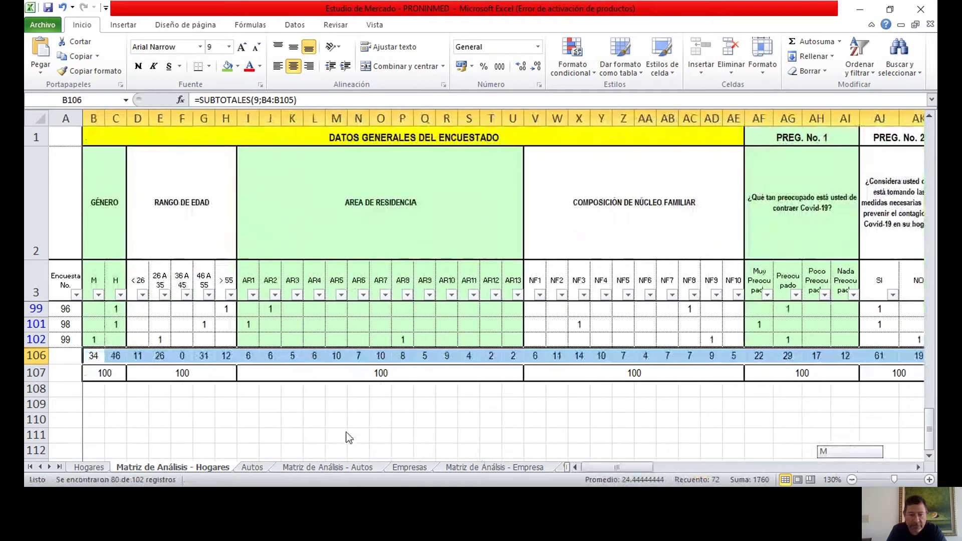
pyautogui.click(151, 417)
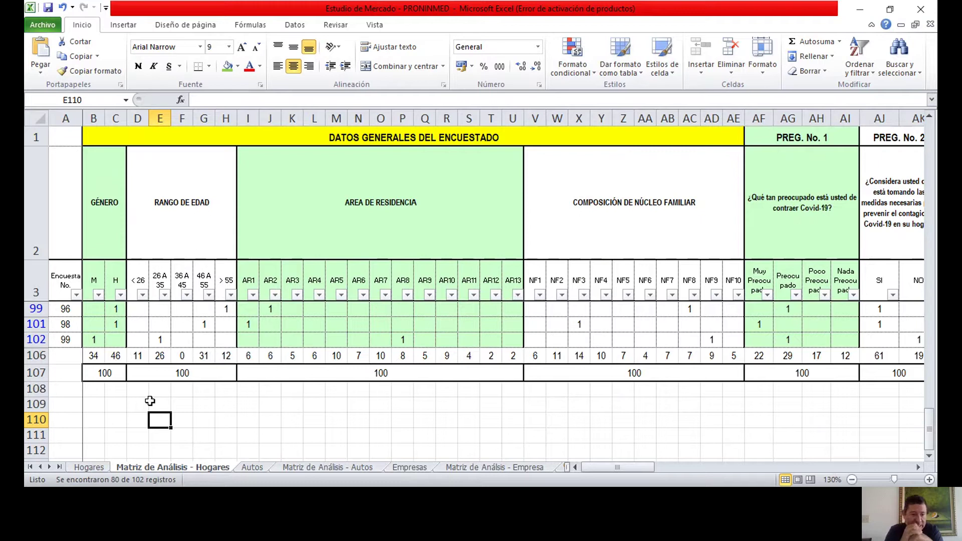
# Add up the filtered subtotals for the two youngest age ranges in D106:E106 and for NF1 to NF4 in V106:Y106
pyautogui.click(133, 356)
pyautogui.moveTo(133, 356); pyautogui.dragTo(159, 356)
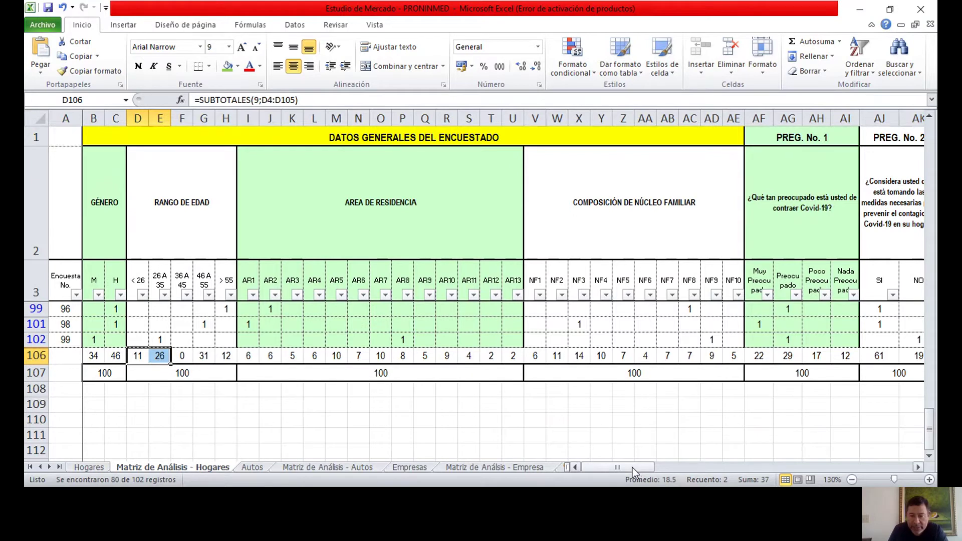
pyautogui.moveTo(632, 467); pyautogui.dragTo(667, 465)
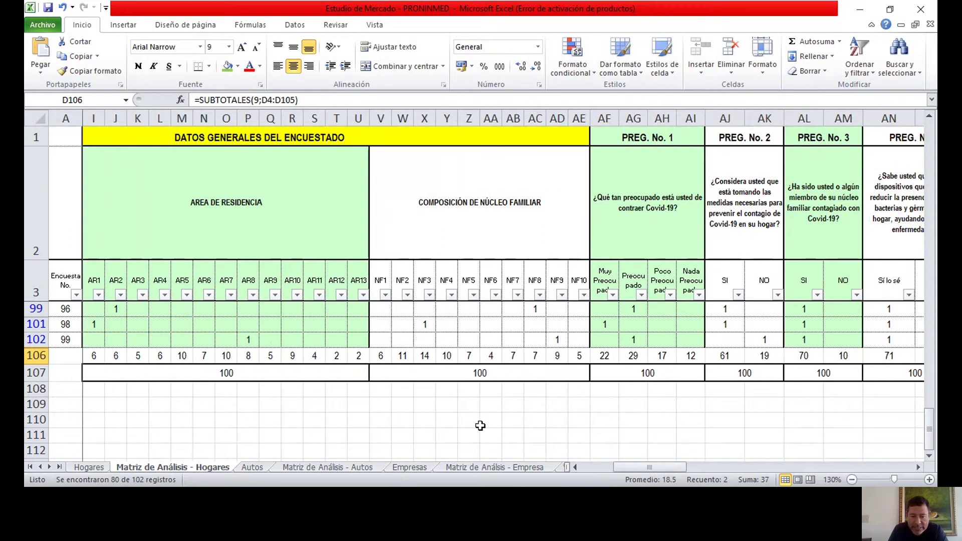
pyautogui.moveTo(383, 354); pyautogui.dragTo(446, 355)
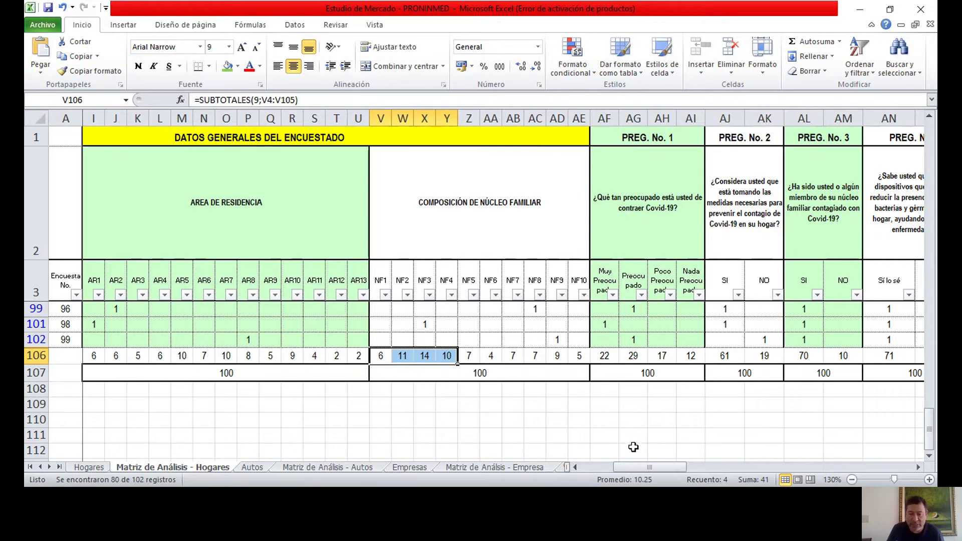
pyautogui.moveTo(635, 462); pyautogui.dragTo(599, 468)
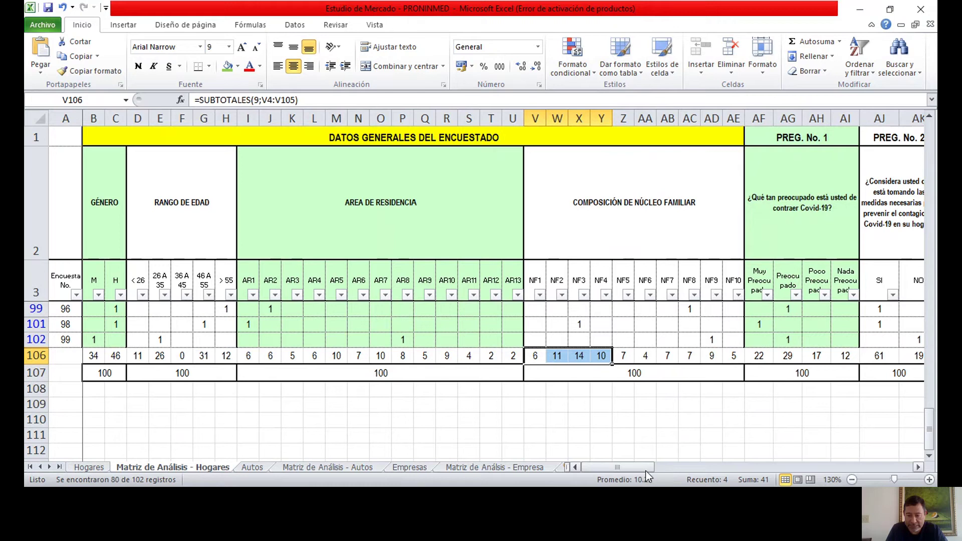
# Calculate the B/.399.00 share for PREG. No. 16 by entering +66/80 in cell BO109
pyautogui.moveTo(645, 470); pyautogui.dragTo(909, 470)
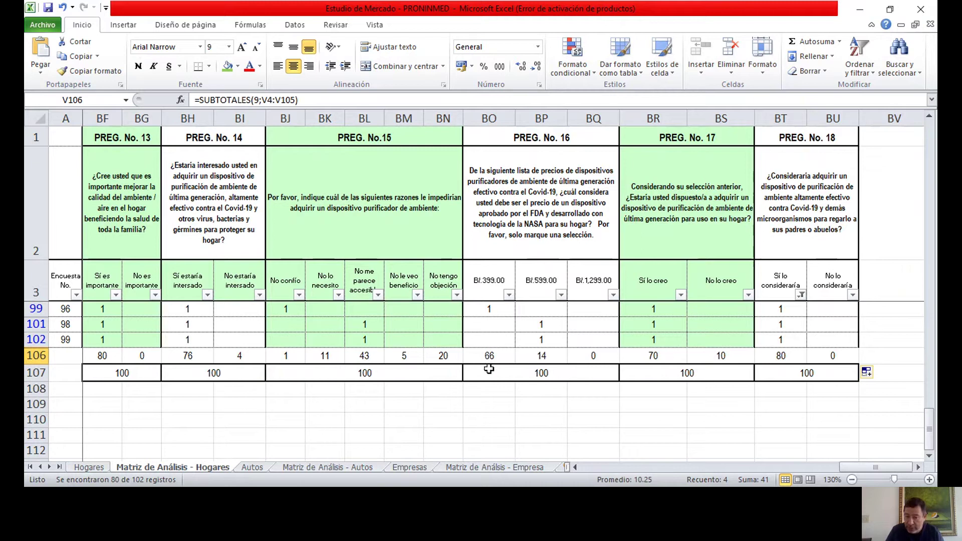
pyautogui.click(497, 404)
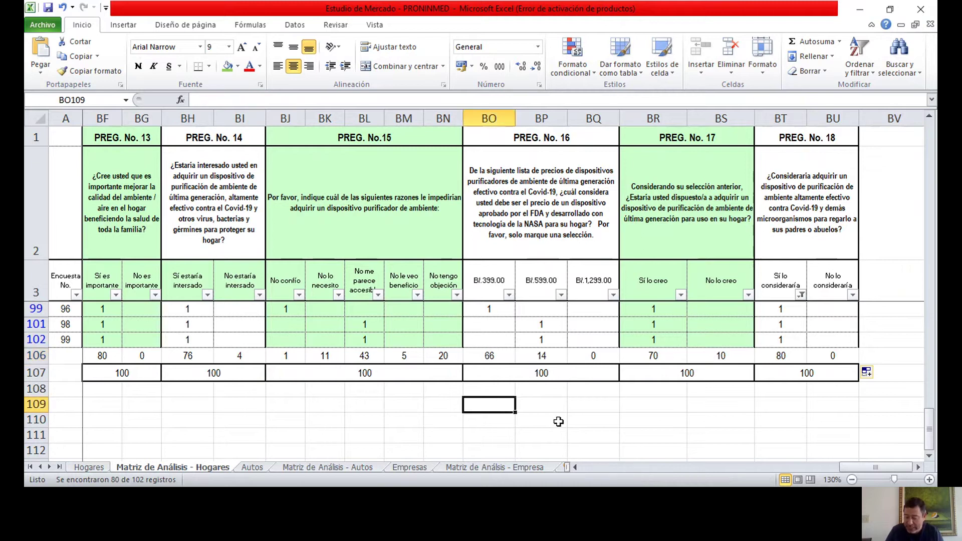
pyautogui.write('+66')
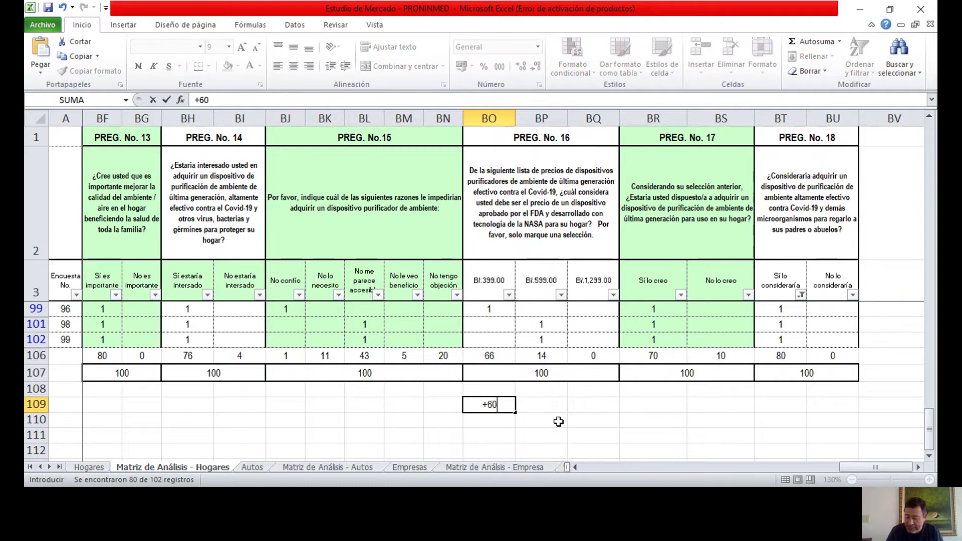
pyautogui.press('BackSpace')
pyautogui.write('6/80')
pyautogui.press('Return')
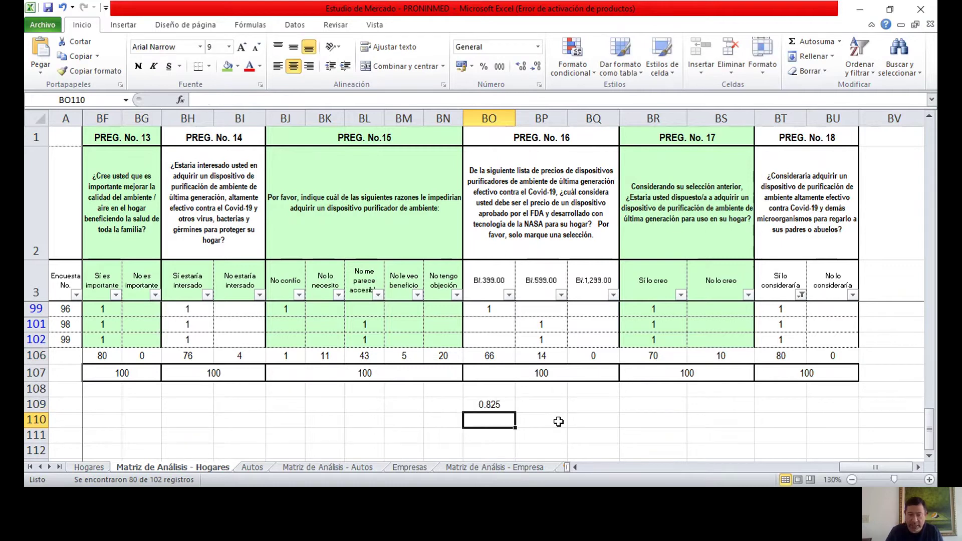
# Copy the BO109 formula backwards along row 109 as far as the M gender column, B109
pyautogui.click(493, 407)
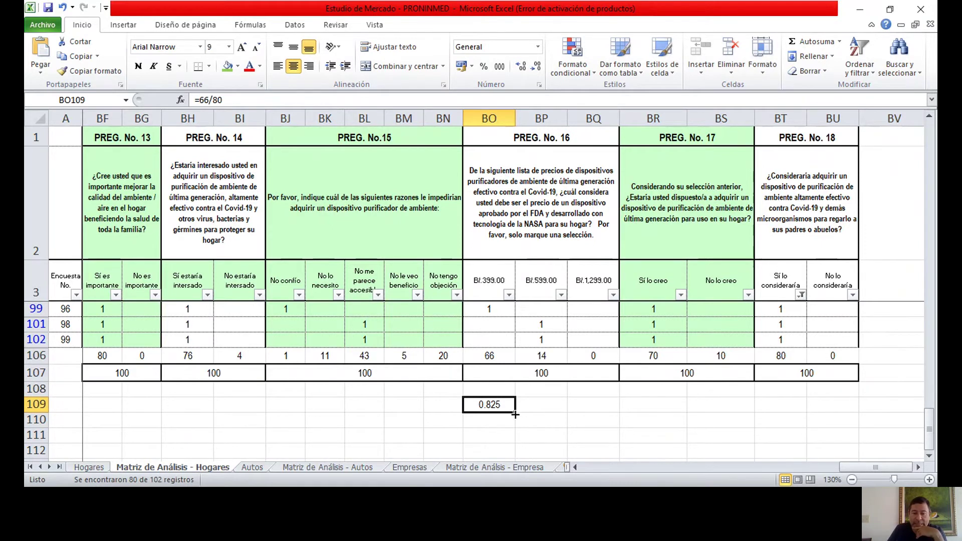
pyautogui.moveTo(515, 412); pyautogui.dragTo(91, 412)
pyautogui.click(336, 450)
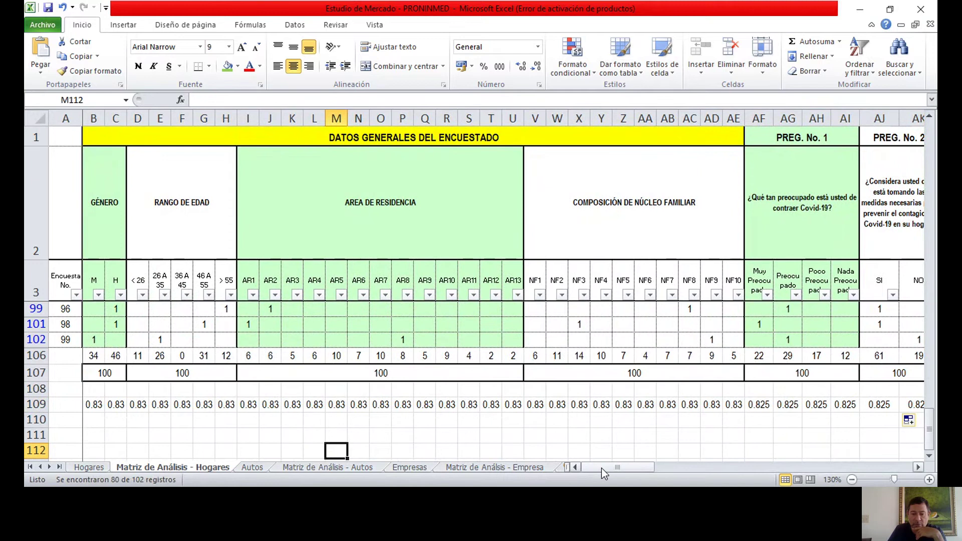
# Replace the fixed 66 in BO109 with a reference to the B/.399.00 subtotal, making the formula =BO106/80
pyautogui.moveTo(601, 468); pyautogui.dragTo(861, 465)
pyautogui.click(554, 403)
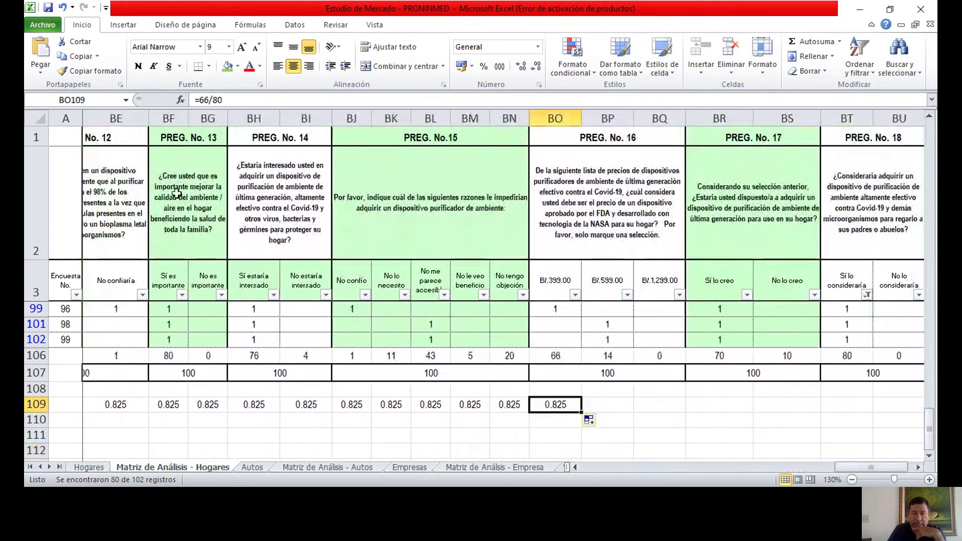
pyautogui.click(213, 100)
pyautogui.moveTo(209, 100); pyautogui.dragTo(199, 101)
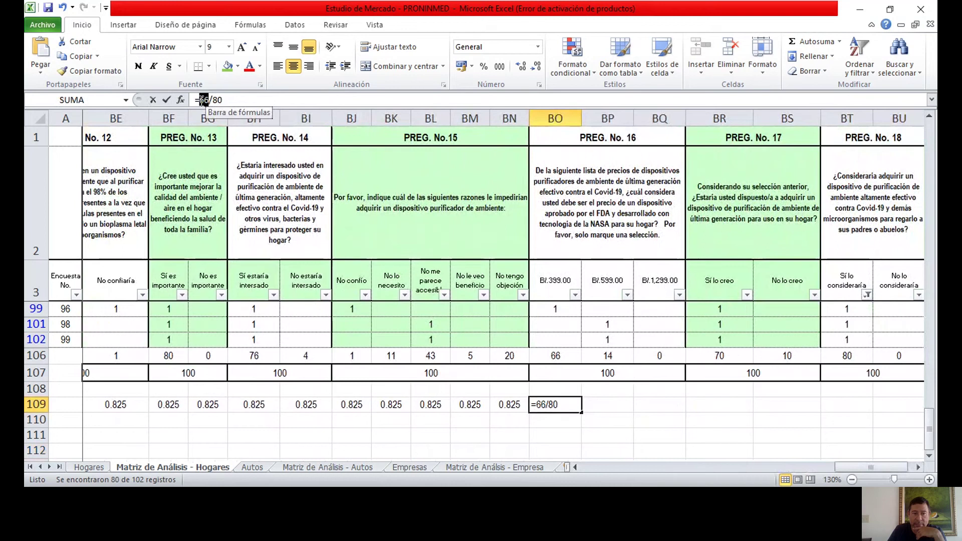
pyautogui.click(555, 354)
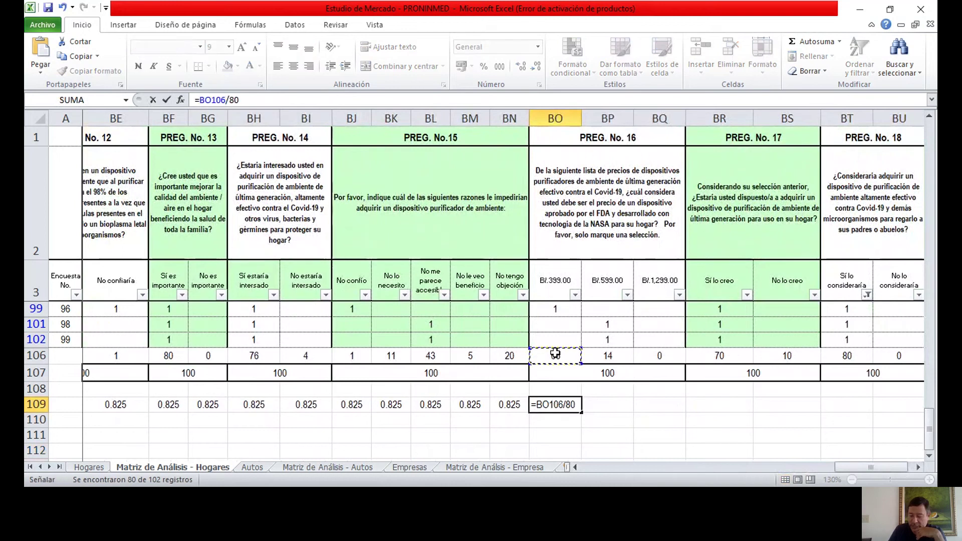
pyautogui.press('Return')
# Copy the corrected BO109 formula backwards along row 109 to B109, overwriting the earlier copies
pyautogui.click(561, 404)
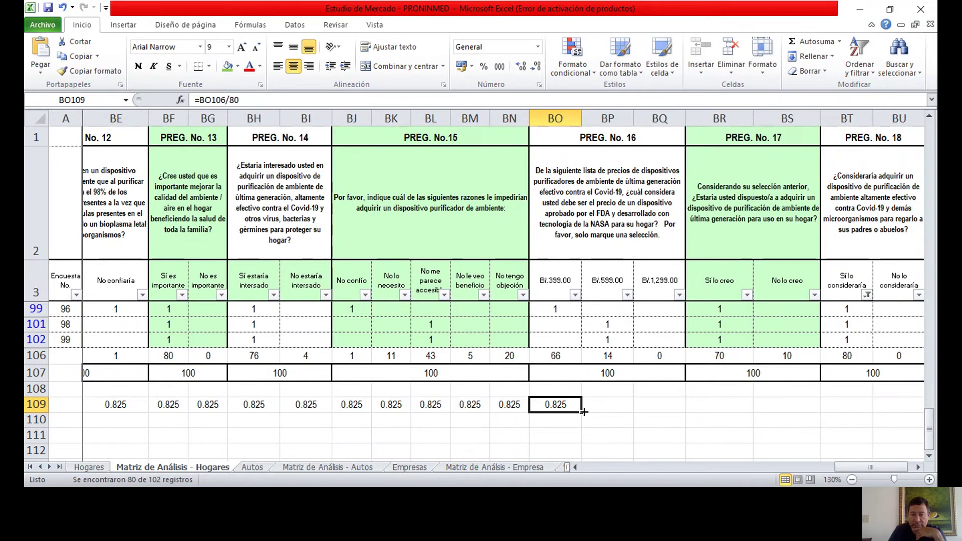
pyautogui.moveTo(583, 411); pyautogui.dragTo(83, 403)
pyautogui.click(180, 435)
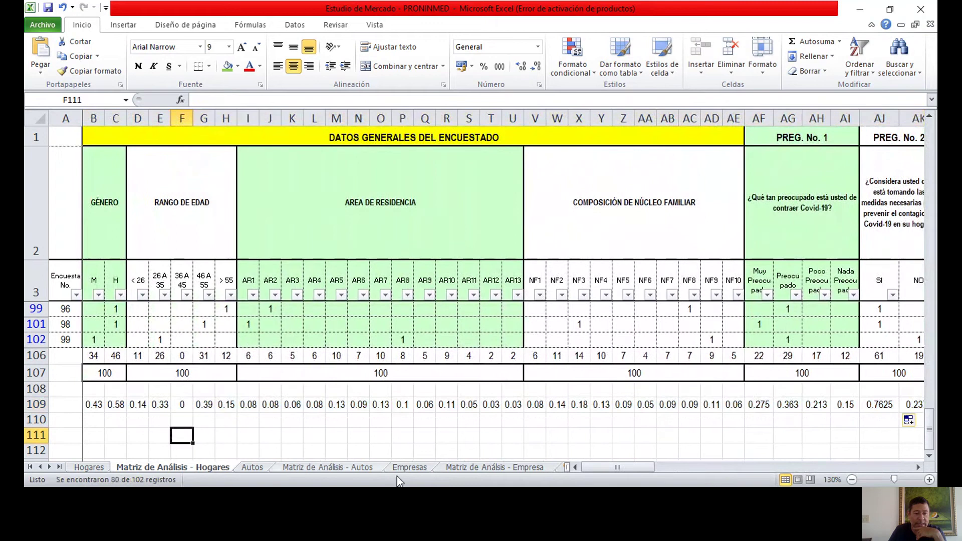
# Format all of row 109 as percentages
pyautogui.click(37, 405)
pyautogui.click(483, 67)
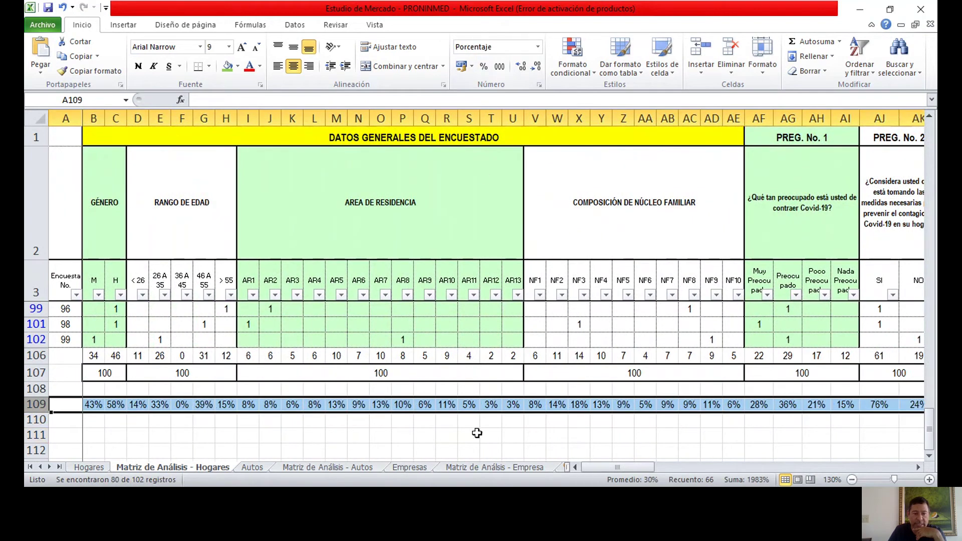
pyautogui.click(481, 450)
# Extend the BO109 share formula to BP109, the B/.599.00 option of PREG. No. 16
pyautogui.moveTo(633, 467); pyautogui.dragTo(831, 467)
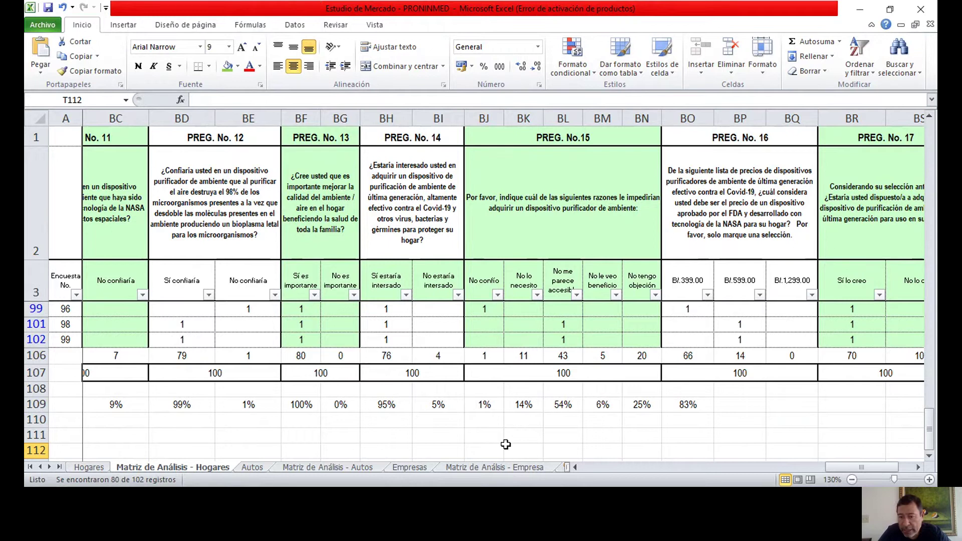
pyautogui.click(693, 406)
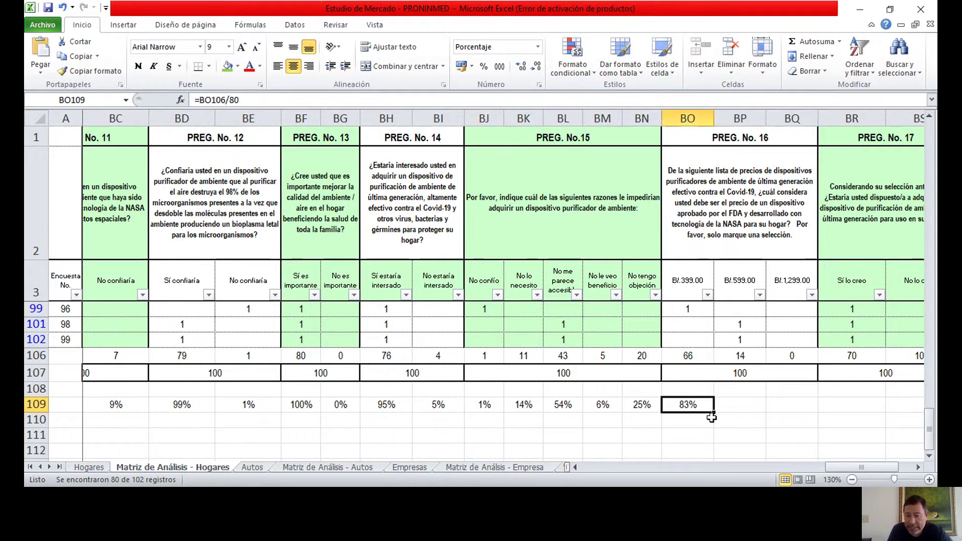
pyautogui.moveTo(713, 413); pyautogui.dragTo(741, 414)
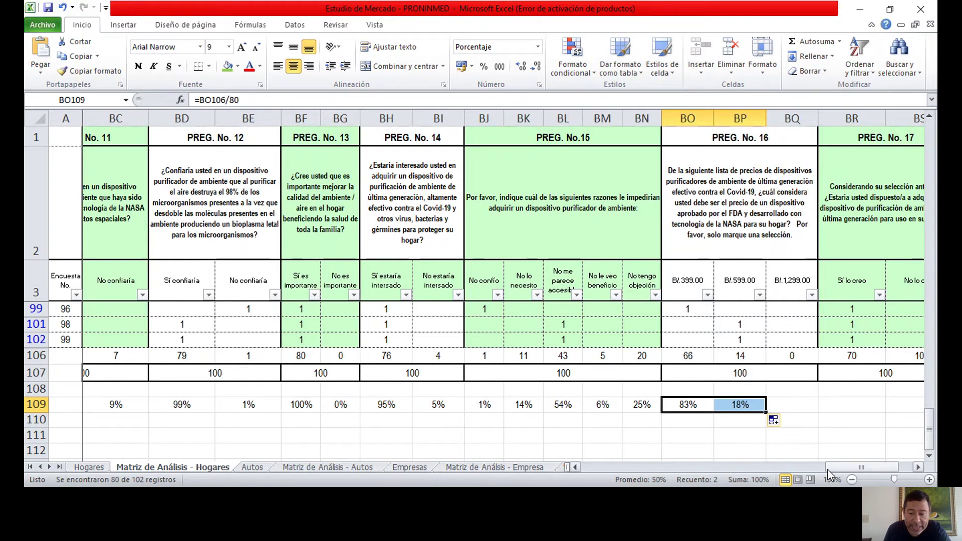
# Review the row 109 percentages backwards from PREG. No. 14 to the family composition columns
pyautogui.moveTo(824, 470); pyautogui.dragTo(791, 470)
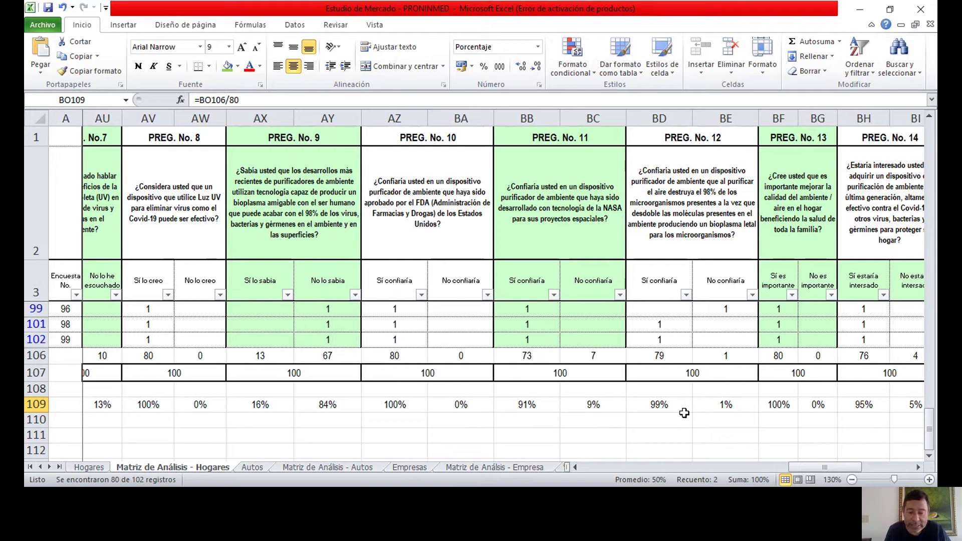
pyautogui.moveTo(818, 472); pyautogui.dragTo(779, 471)
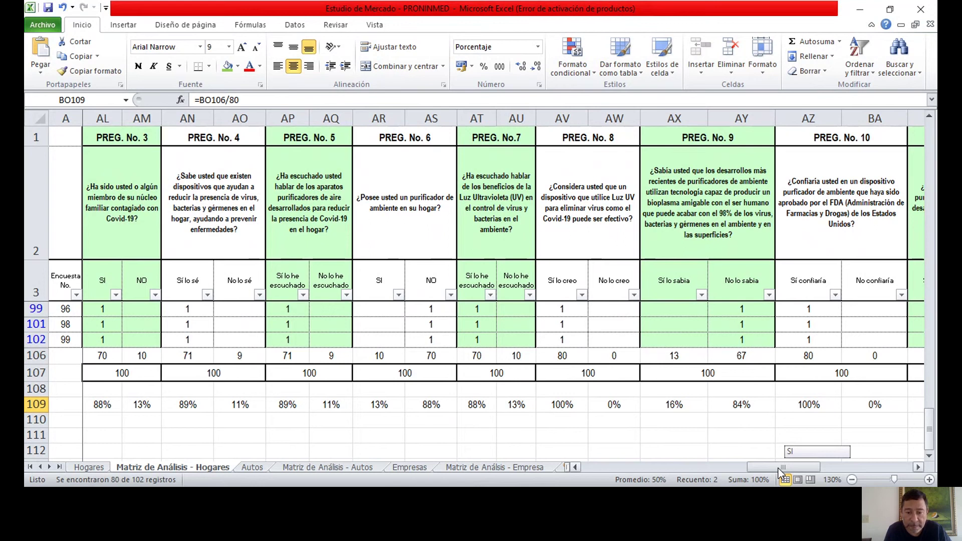
pyautogui.moveTo(777, 468); pyautogui.dragTo(777, 467)
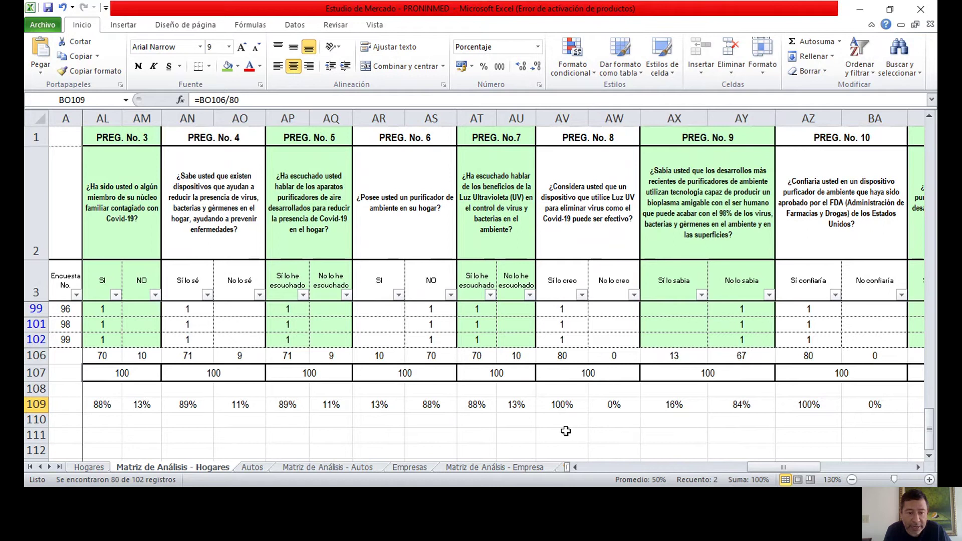
pyautogui.moveTo(754, 466); pyautogui.dragTo(646, 470)
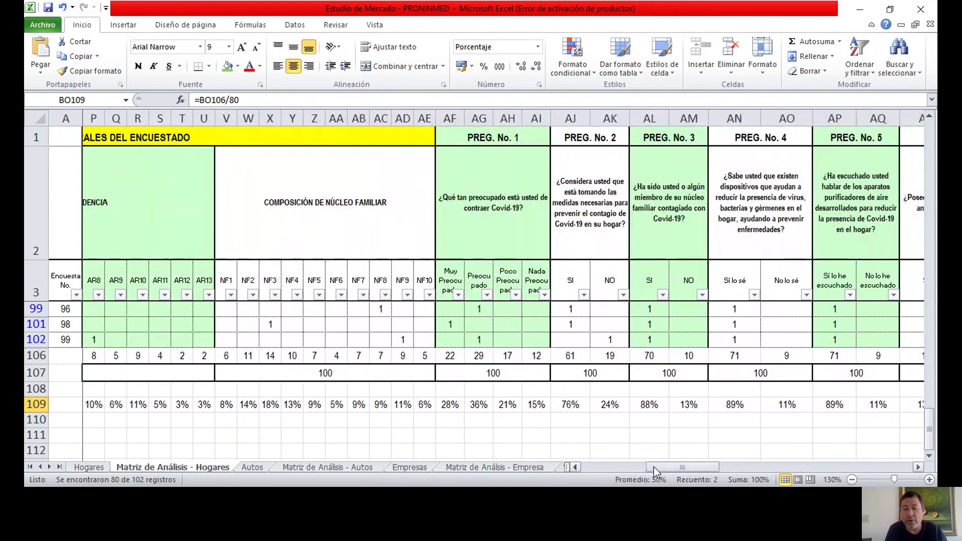